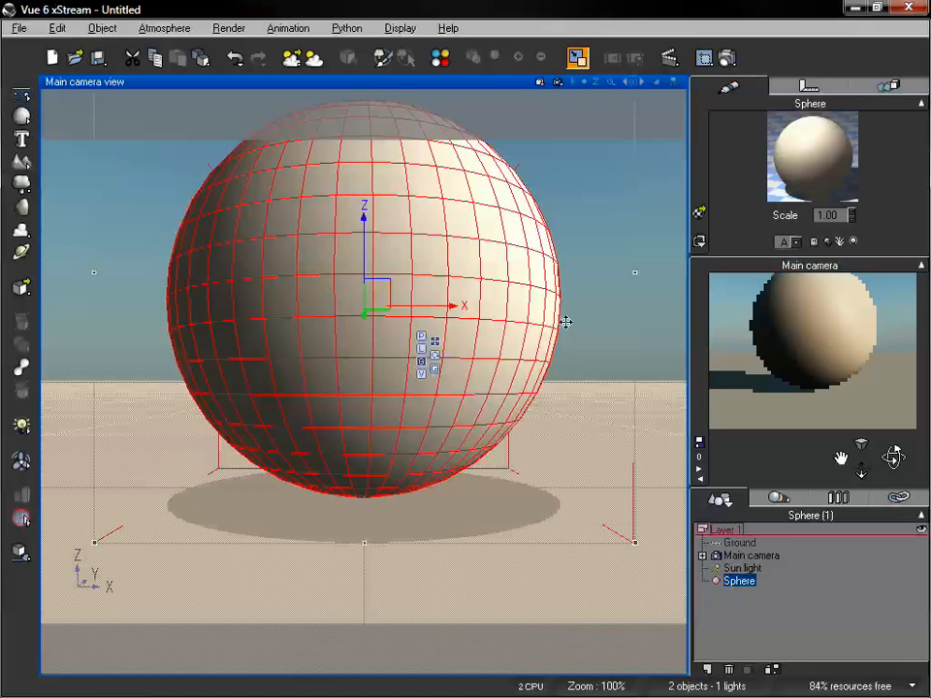
Step: Reframe the camera on the sphere and change its Default material to a volumetric material in the Advanced Material Editor
{"action": "left_click_drag", "start_coordinate": [842, 457], "coordinate": [845, 530]}
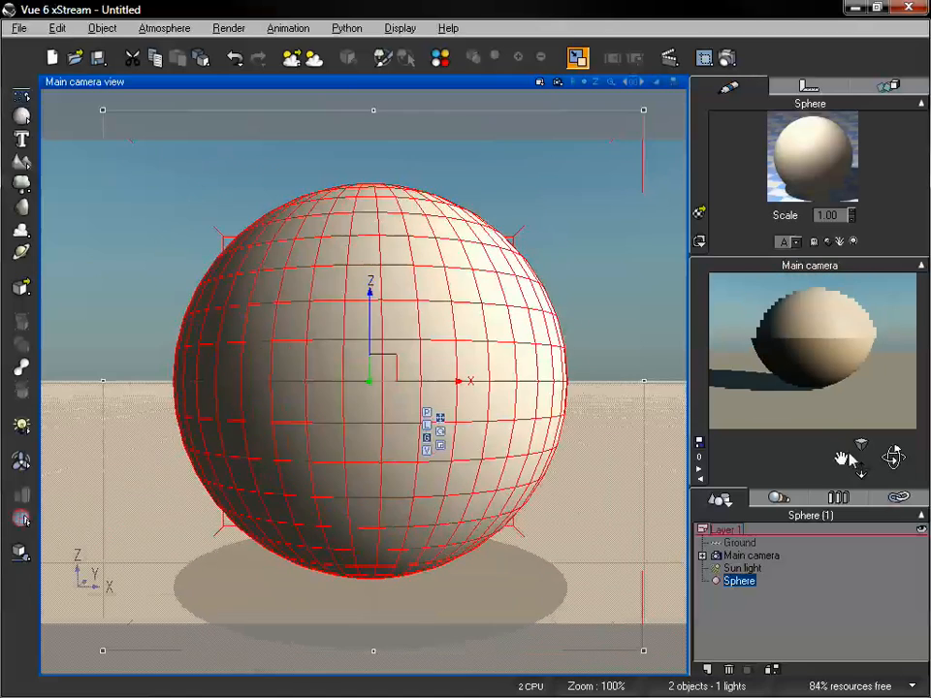
{"action": "left_click_drag", "start_coordinate": [893, 457], "coordinate": [853, 485]}
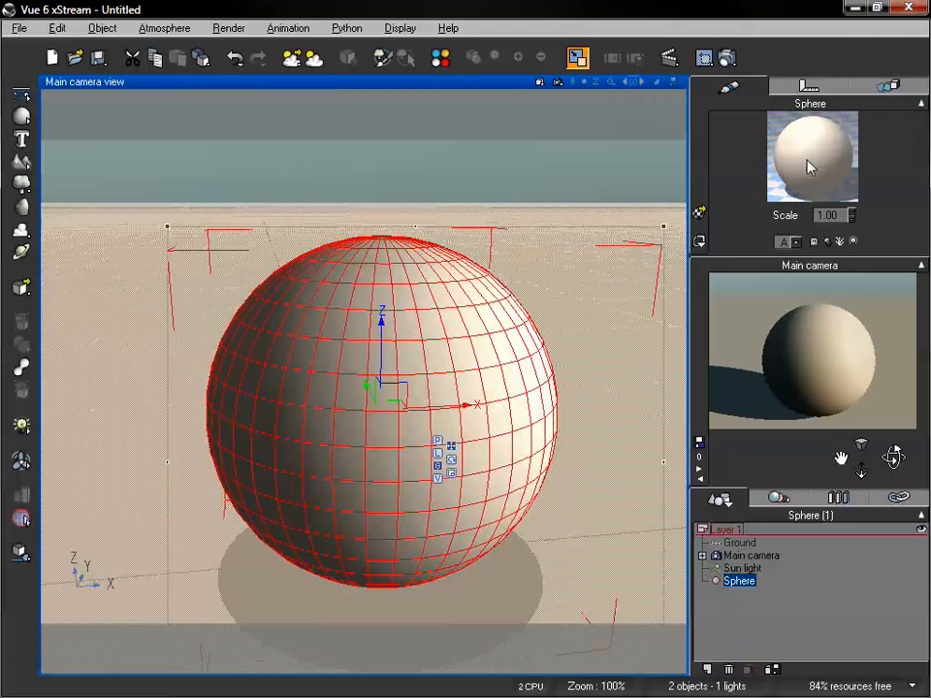
{"action": "double_click", "coordinate": [809, 162]}
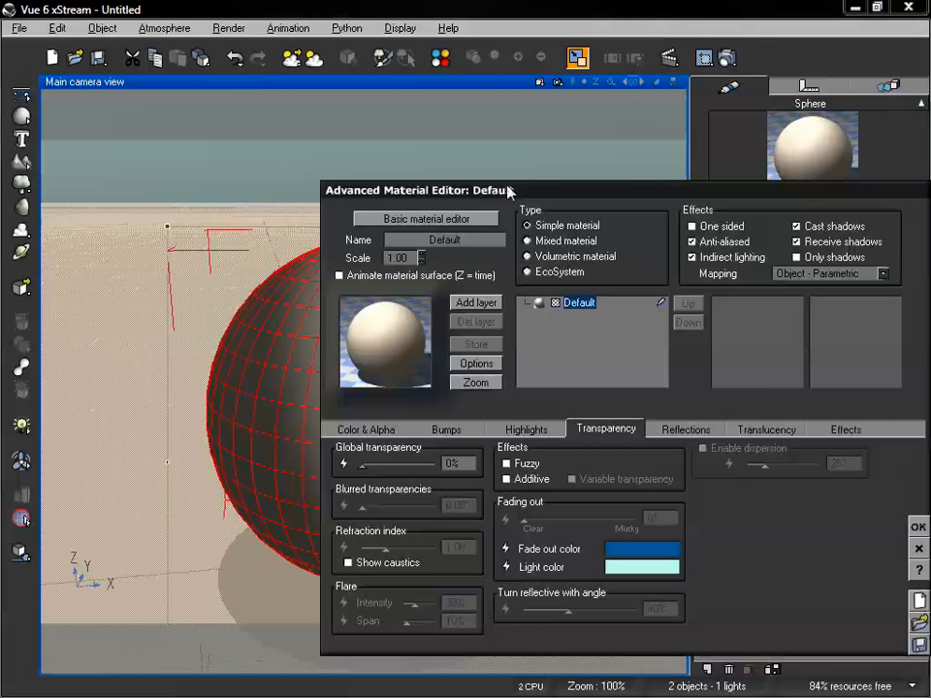
{"action": "left_click_drag", "start_coordinate": [508, 191], "coordinate": [240, 86]}
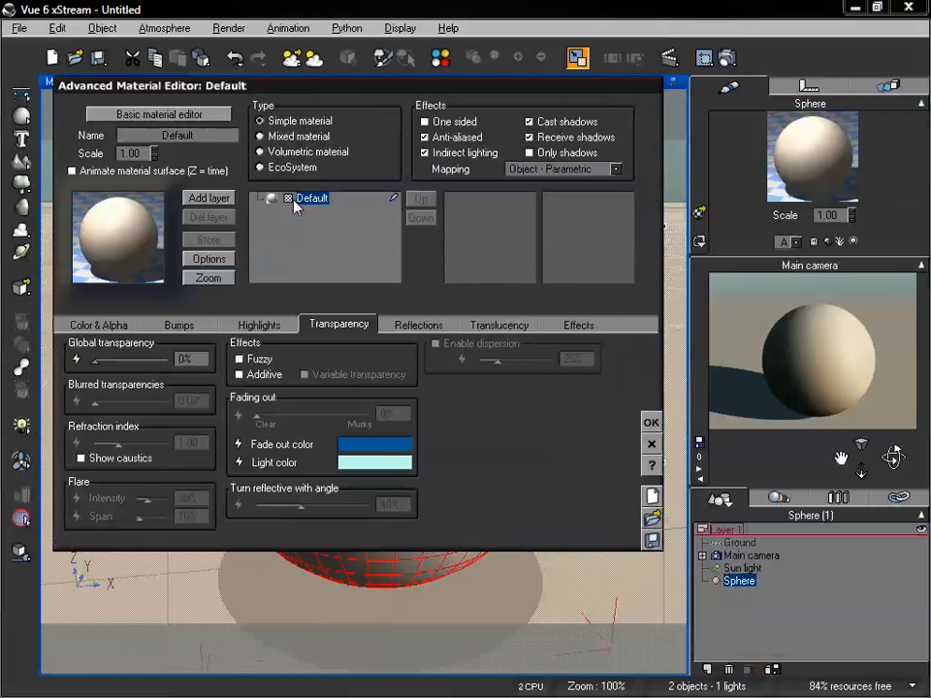
{"action": "left_click", "coordinate": [277, 152]}
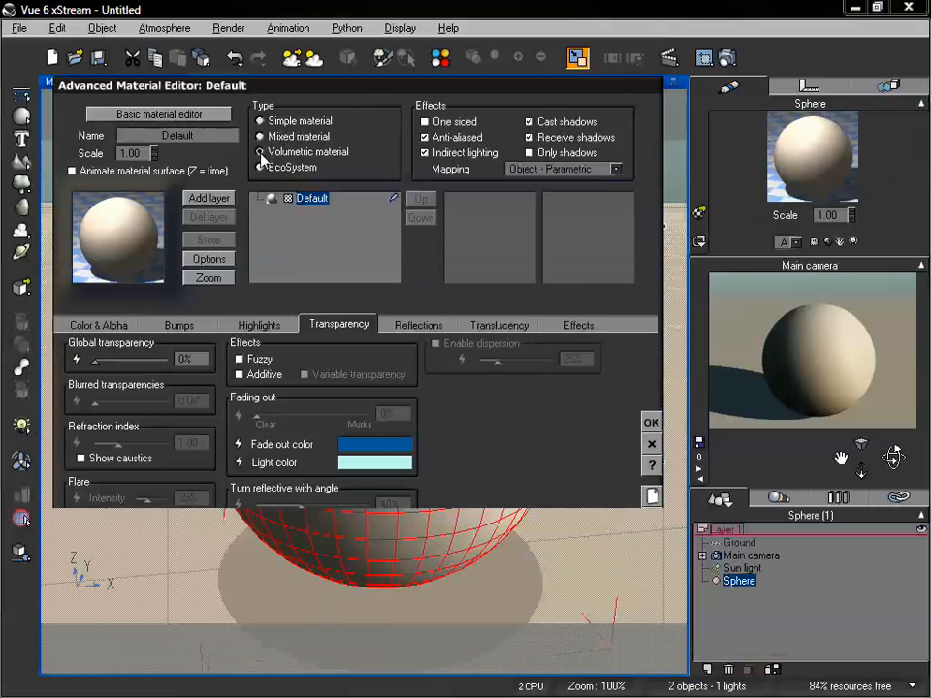
{"action": "left_click_drag", "start_coordinate": [296, 87], "coordinate": [333, 100]}
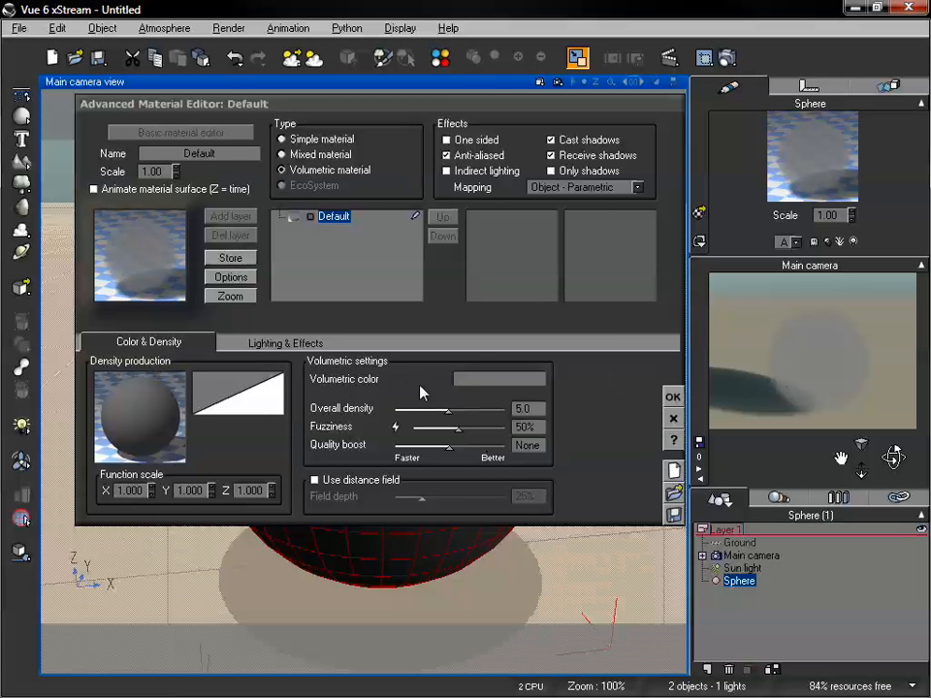
Step: Set the volumetric material's overall density to 8.3, fuzziness to 82% and quality boost to +1.6
{"action": "left_click_drag", "start_coordinate": [450, 408], "coordinate": [486, 402]}
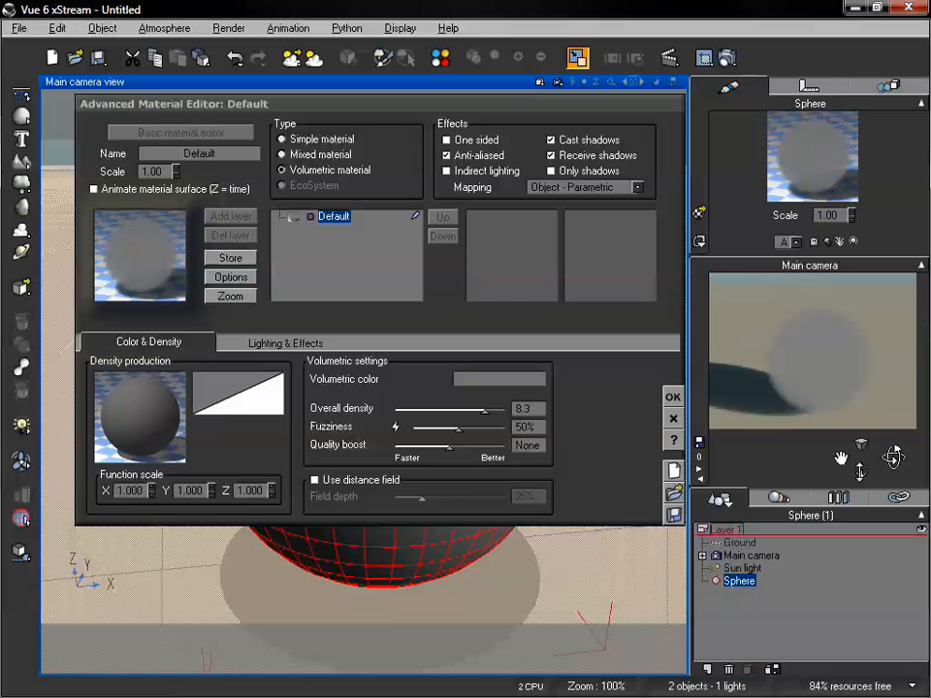
{"action": "left_click_drag", "start_coordinate": [861, 472], "coordinate": [840, 457]}
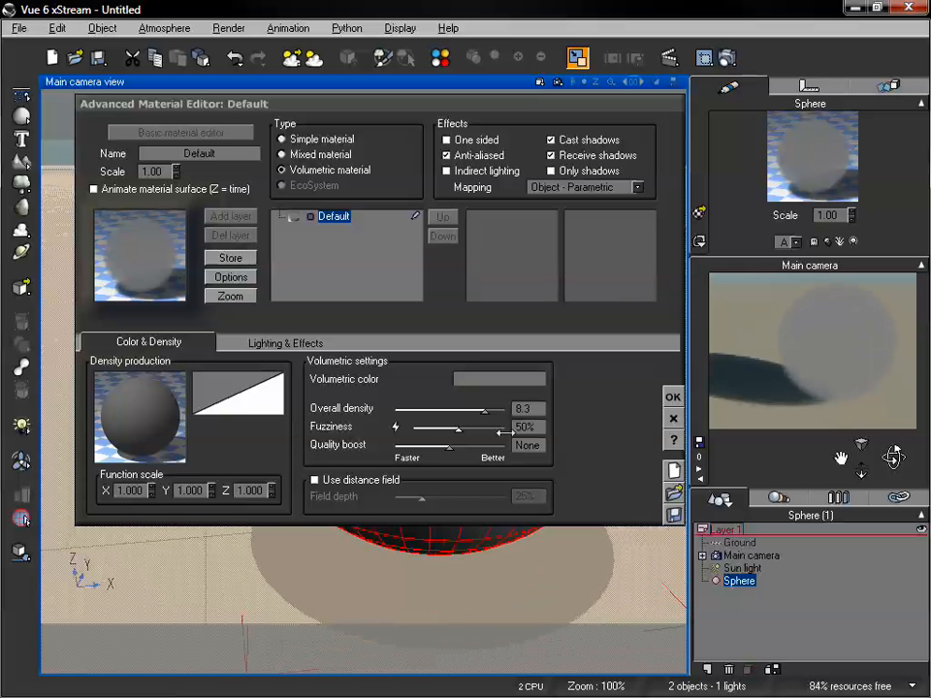
{"action": "left_click_drag", "start_coordinate": [459, 427], "coordinate": [490, 426]}
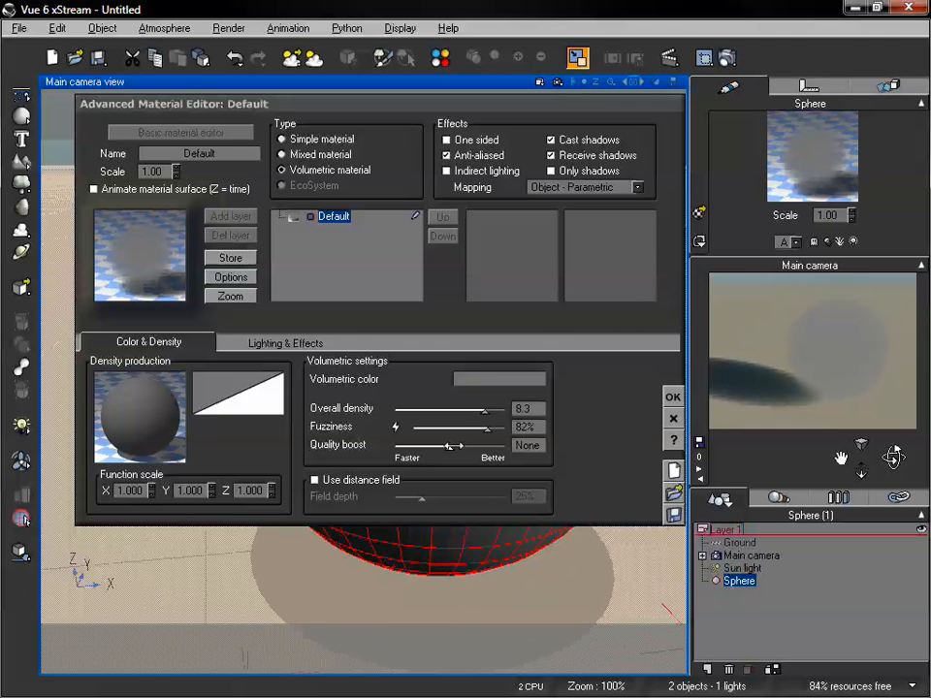
{"action": "left_click_drag", "start_coordinate": [451, 443], "coordinate": [472, 445]}
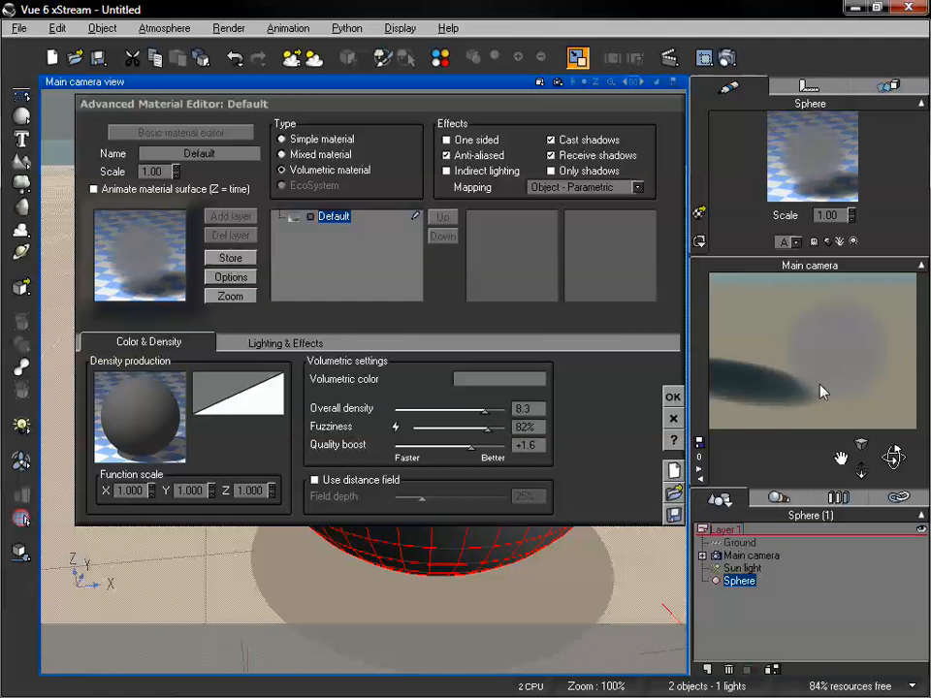
{"action": "left_click_drag", "start_coordinate": [859, 473], "coordinate": [861, 471]}
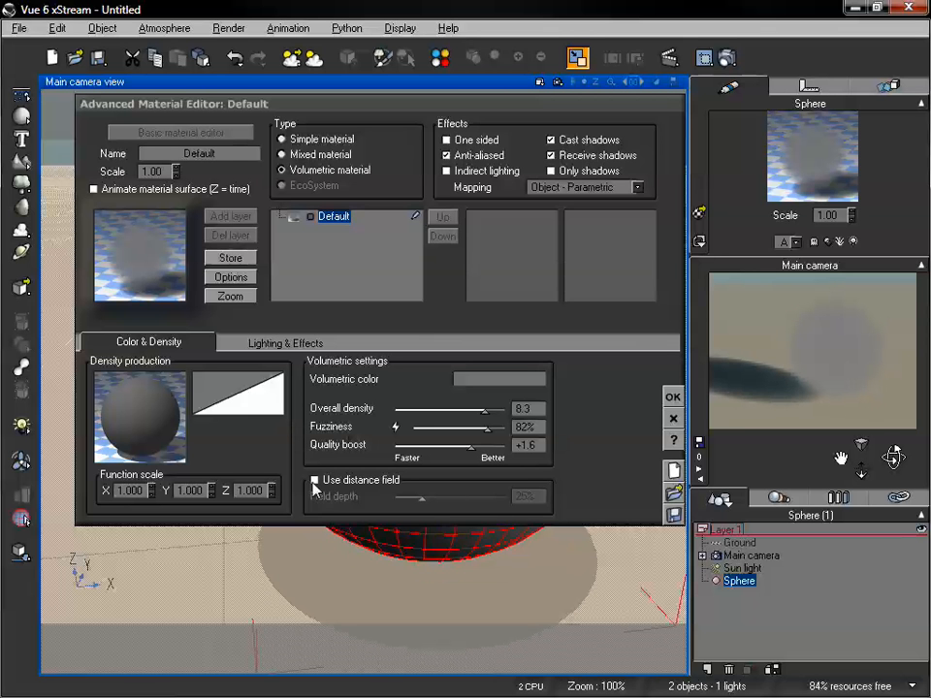
Step: Enable the distance field for the volumetric material with a field depth of 34%
{"action": "left_click", "coordinate": [355, 481]}
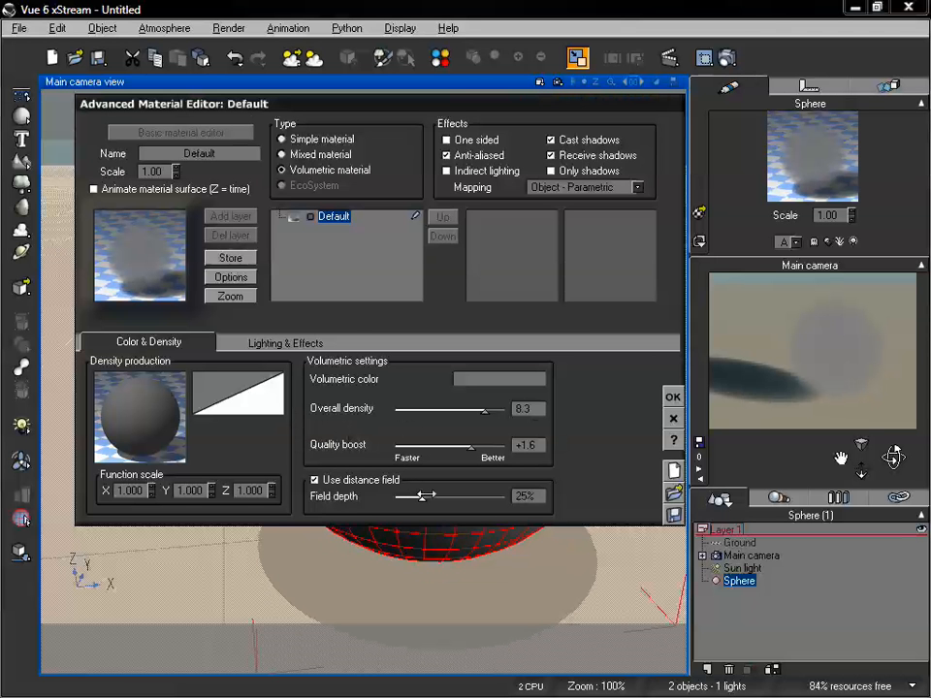
{"action": "left_click_drag", "start_coordinate": [421, 497], "coordinate": [455, 493]}
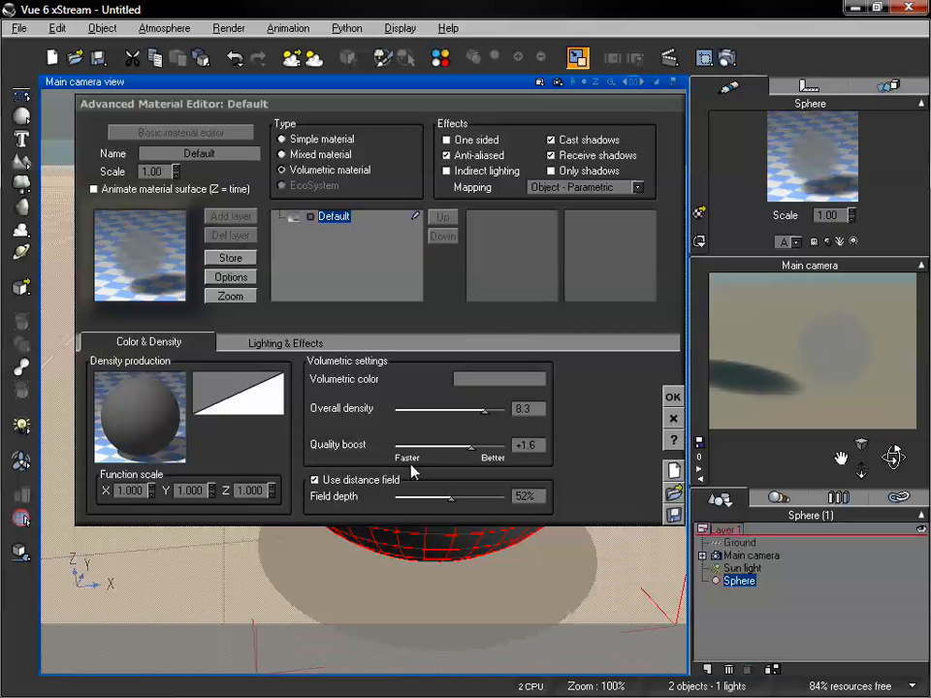
{"action": "left_click_drag", "start_coordinate": [453, 490], "coordinate": [435, 490]}
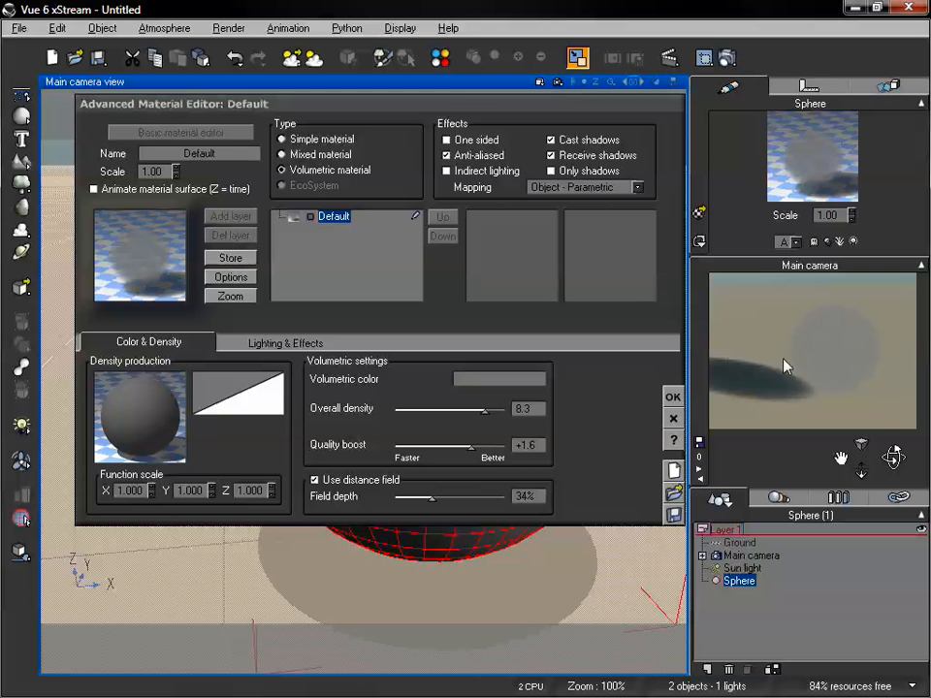
Step: Change the volumetric color of the sphere's material to a dark orange
{"action": "right_click", "coordinate": [492, 382]}
{"action": "left_click", "coordinate": [516, 392]}
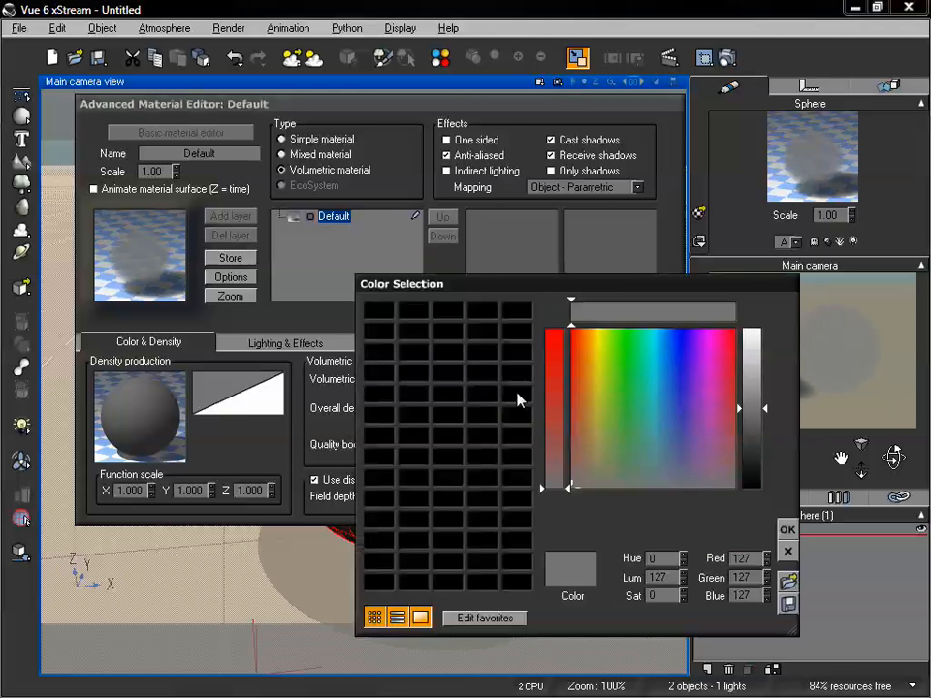
{"action": "left_click_drag", "start_coordinate": [605, 289], "coordinate": [476, 250]}
{"action": "left_click_drag", "start_coordinate": [460, 370], "coordinate": [460, 327]}
{"action": "left_click_drag", "start_coordinate": [628, 373], "coordinate": [627, 389]}
{"action": "left_click", "coordinate": [661, 491]}
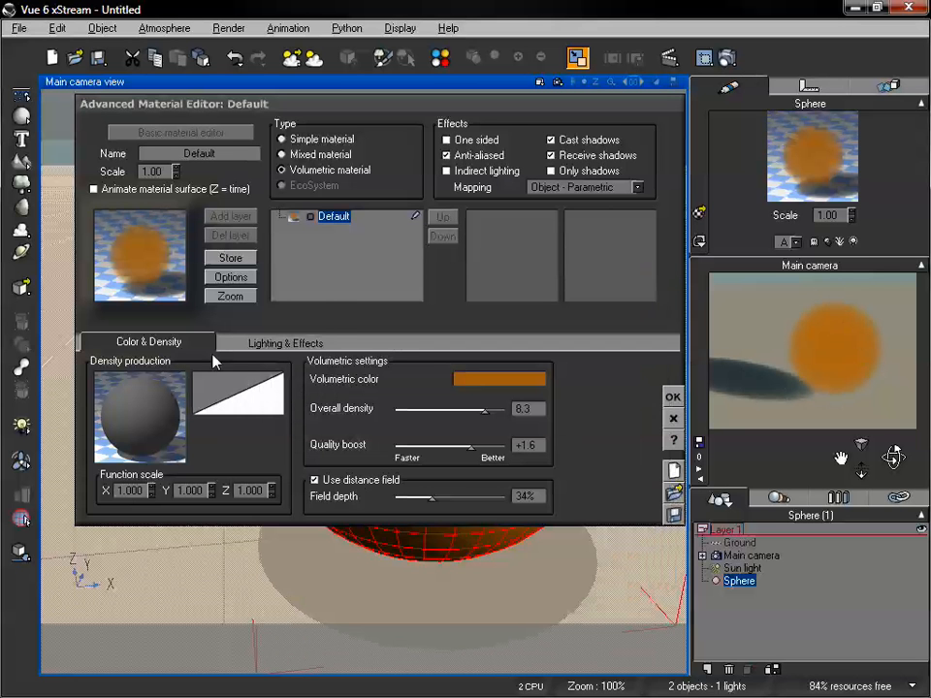
{"action": "left_click", "coordinate": [283, 345]}
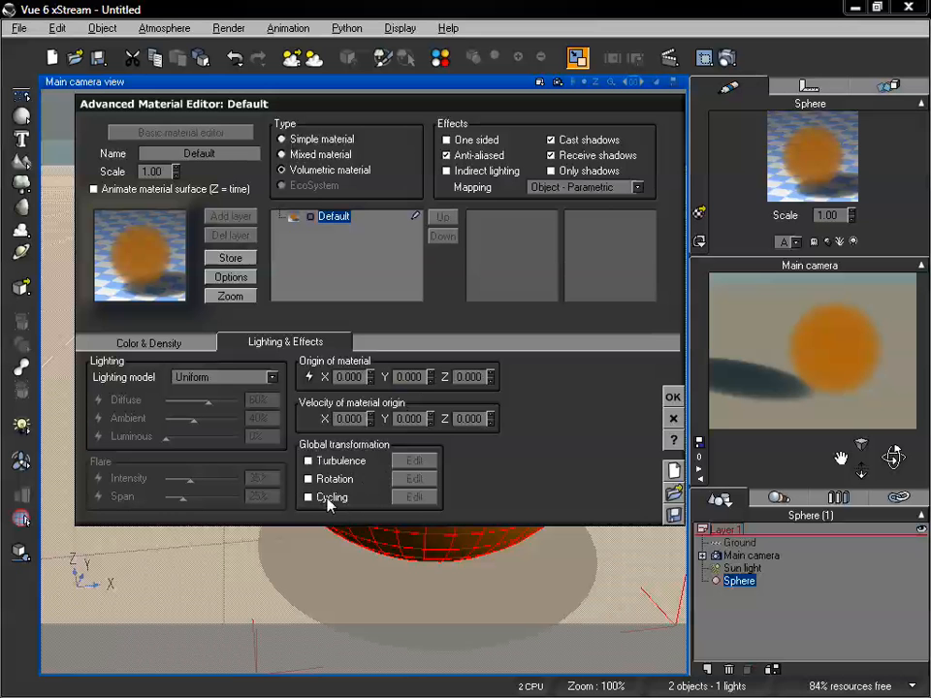
{"action": "left_click", "coordinate": [271, 377]}
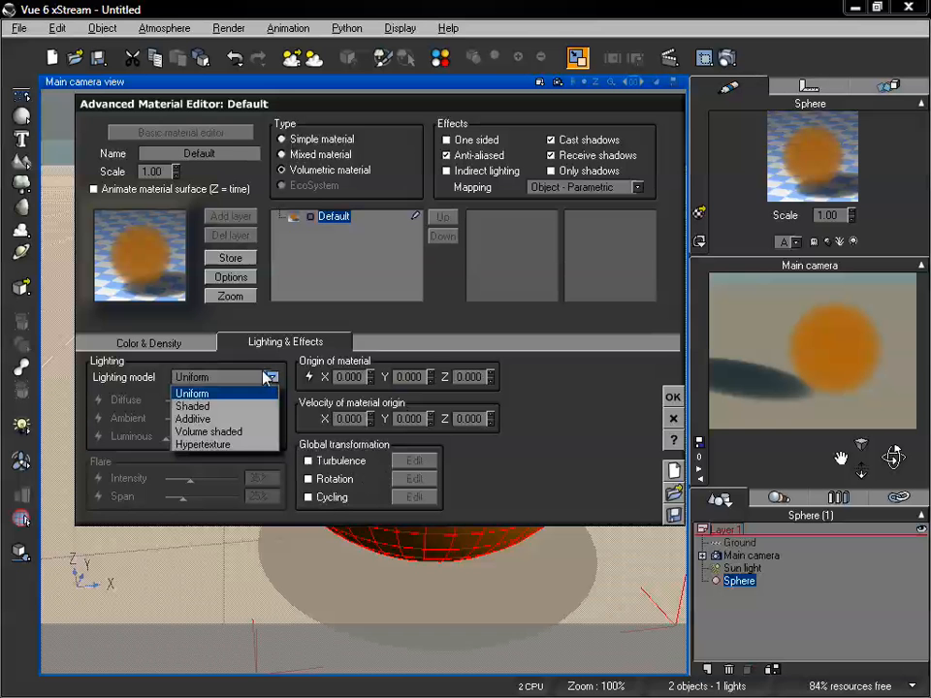
{"action": "left_click", "coordinate": [203, 348]}
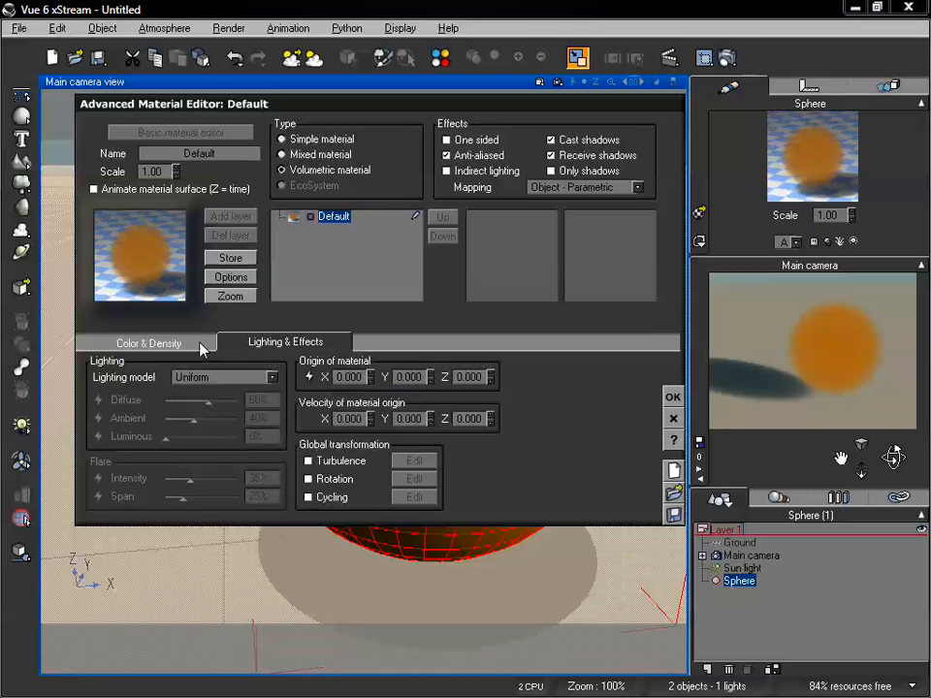
Step: Edit the density production function and add a Simple Fractal node feeding the Density output
{"action": "left_click", "coordinate": [189, 344]}
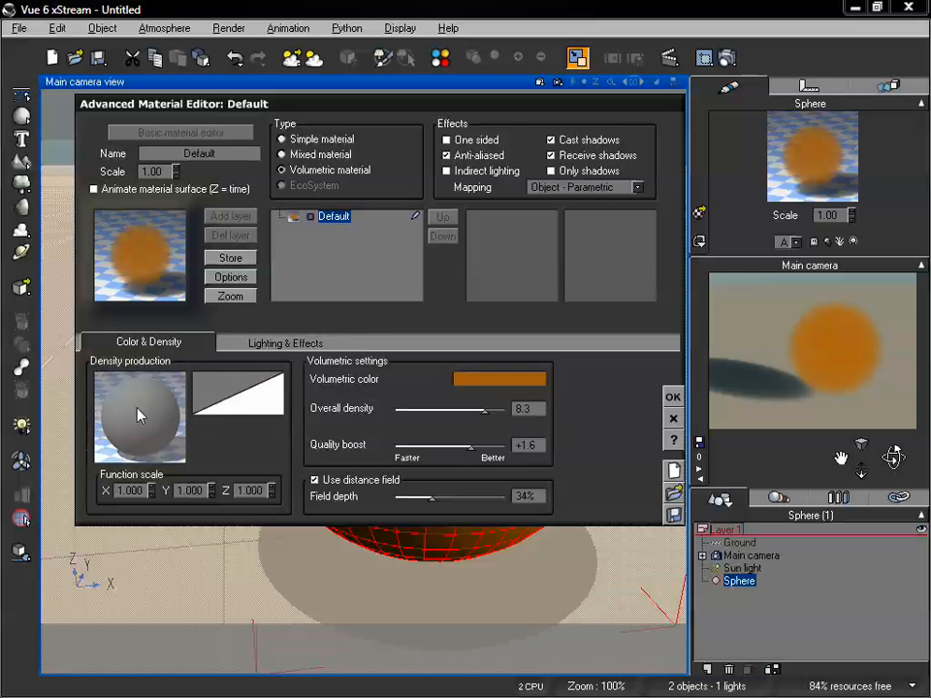
{"action": "right_click", "coordinate": [158, 411]}
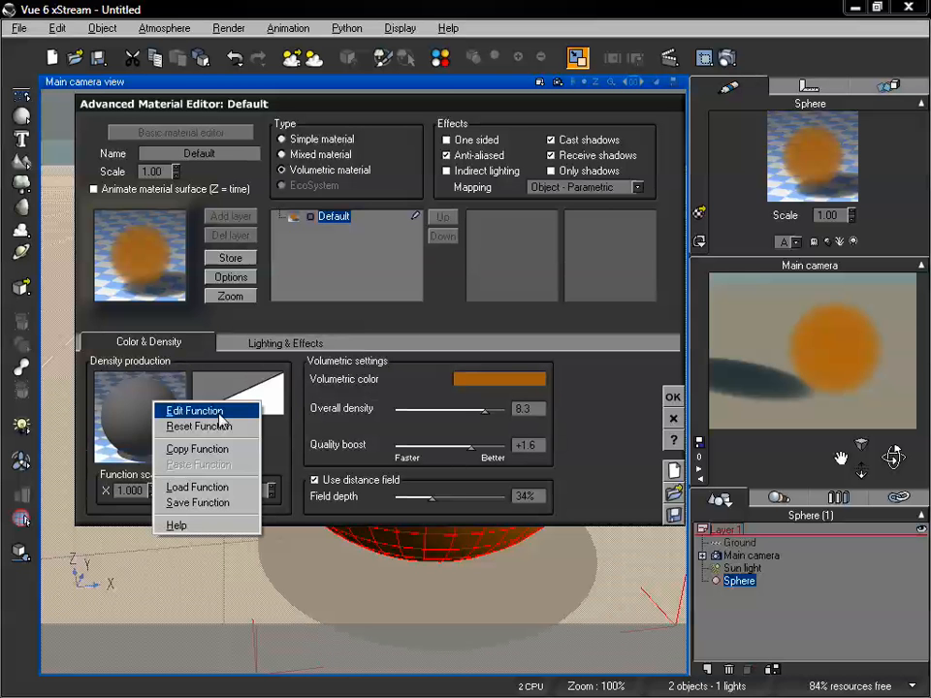
{"action": "left_click", "coordinate": [203, 413]}
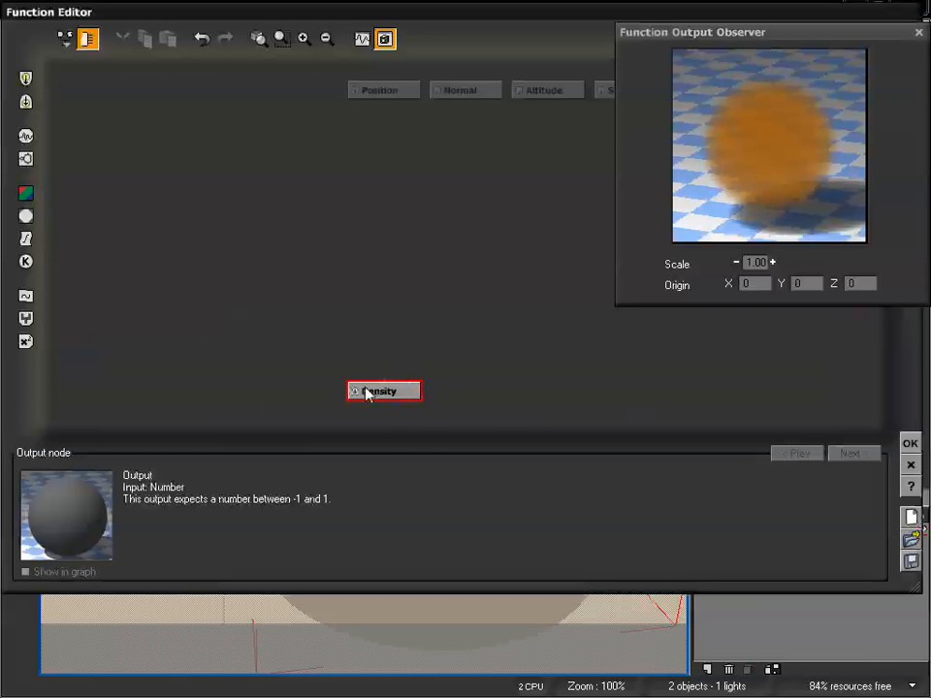
{"action": "left_click", "coordinate": [25, 160]}
{"action": "left_click_drag", "start_coordinate": [399, 342], "coordinate": [398, 260]}
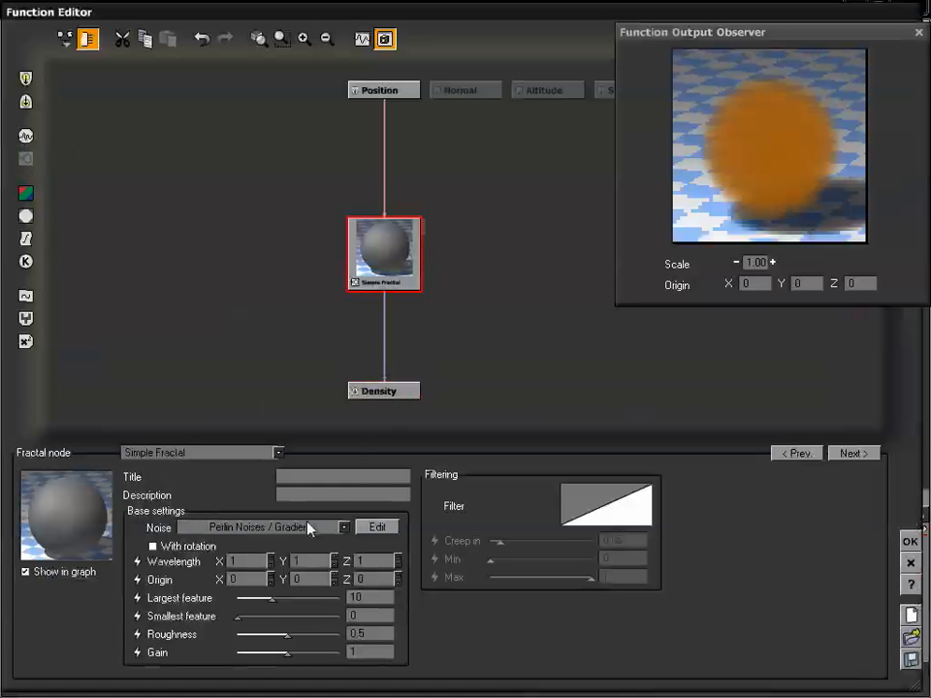
Step: Set the Simple Fractal node's wavelength to .2 in X, Y and Z
{"action": "left_click", "coordinate": [245, 562]}
{"action": "type", "text": "2"}
{"action": "key", "text": "Return"}
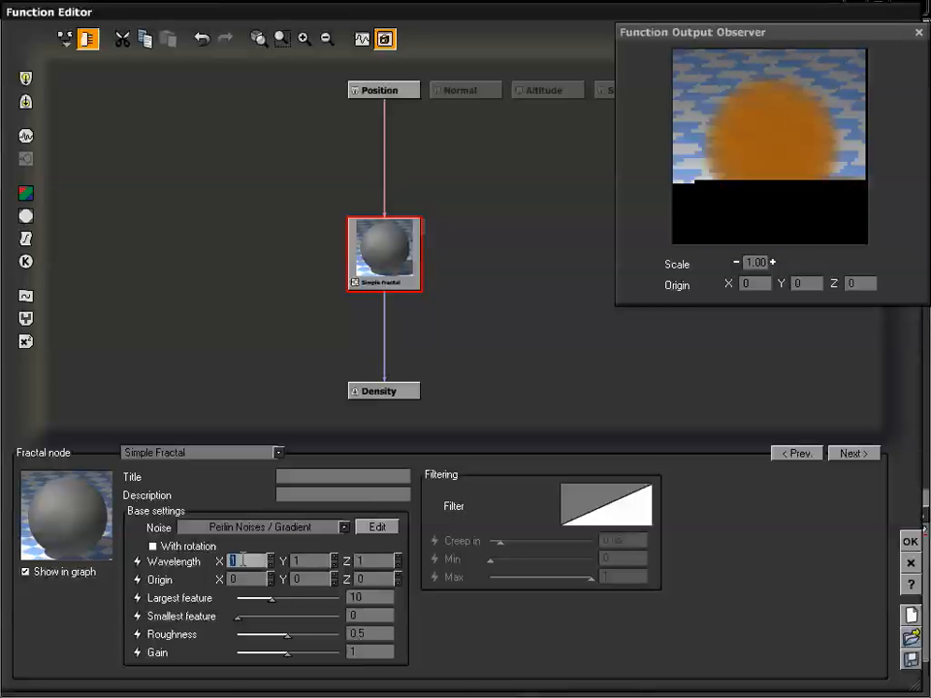
{"action": "left_click", "coordinate": [310, 560]}
{"action": "type", "text": ".2"}
{"action": "double_click", "coordinate": [379, 559]}
{"action": "type", "text": ".2"}
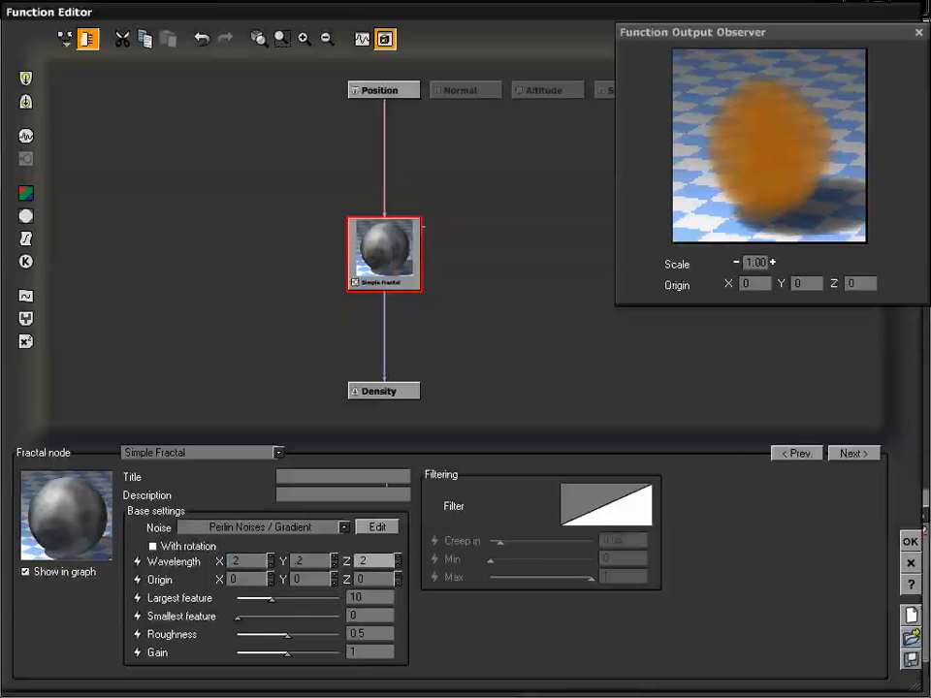
Step: Raise the fractal's roughness to about 0.58 and gain to about 1.27, and accept the density function
{"action": "left_click_drag", "start_coordinate": [288, 636], "coordinate": [294, 653]}
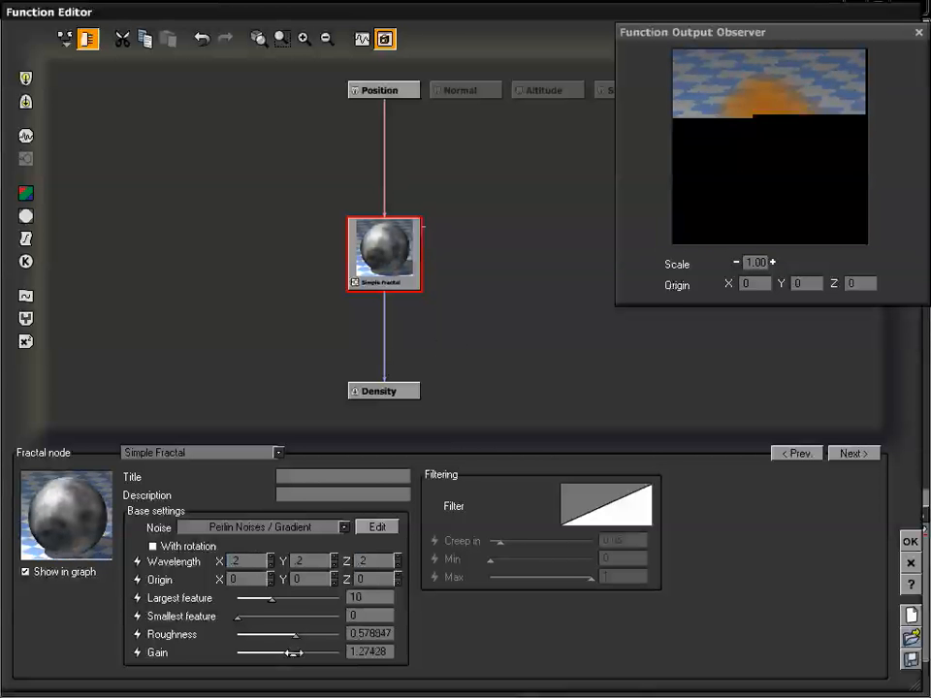
{"action": "left_click", "coordinate": [910, 541]}
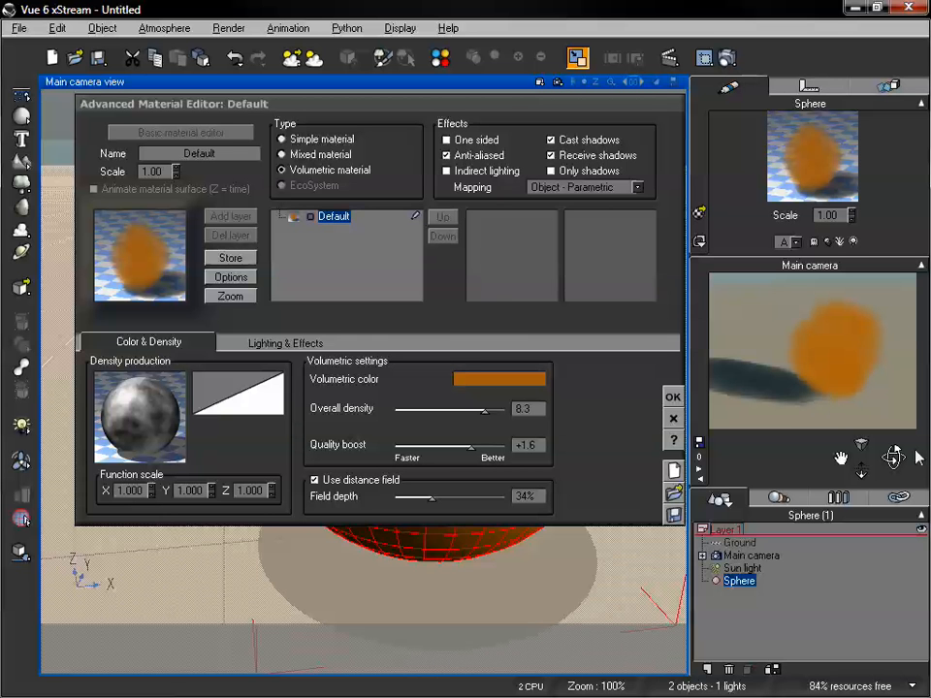
{"action": "left_click_drag", "start_coordinate": [899, 457], "coordinate": [895, 444]}
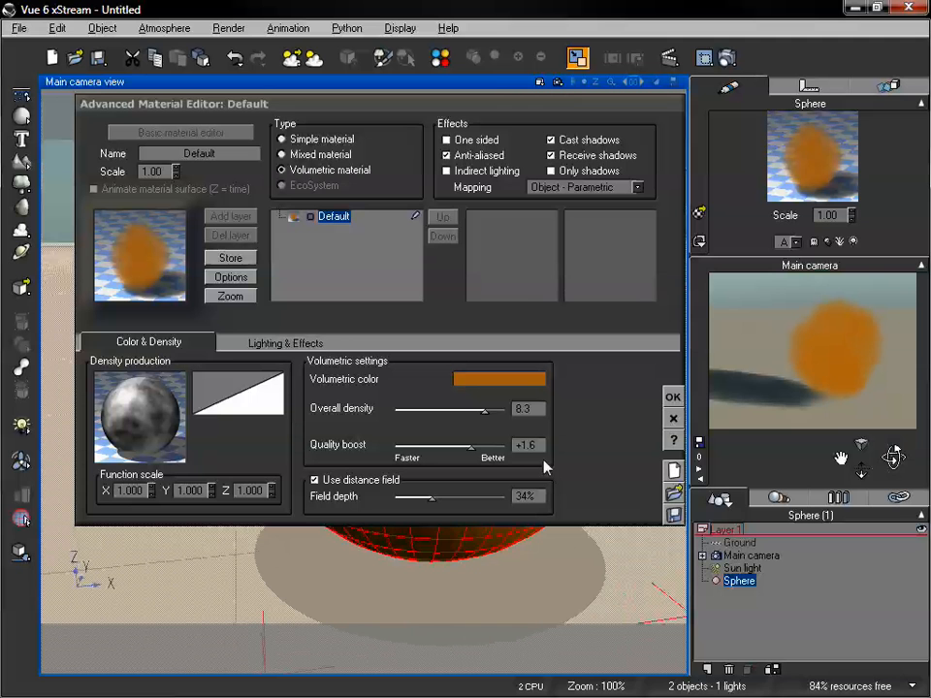
Step: Set the volumetric material's lighting model to Shaded
{"action": "left_click", "coordinate": [296, 345]}
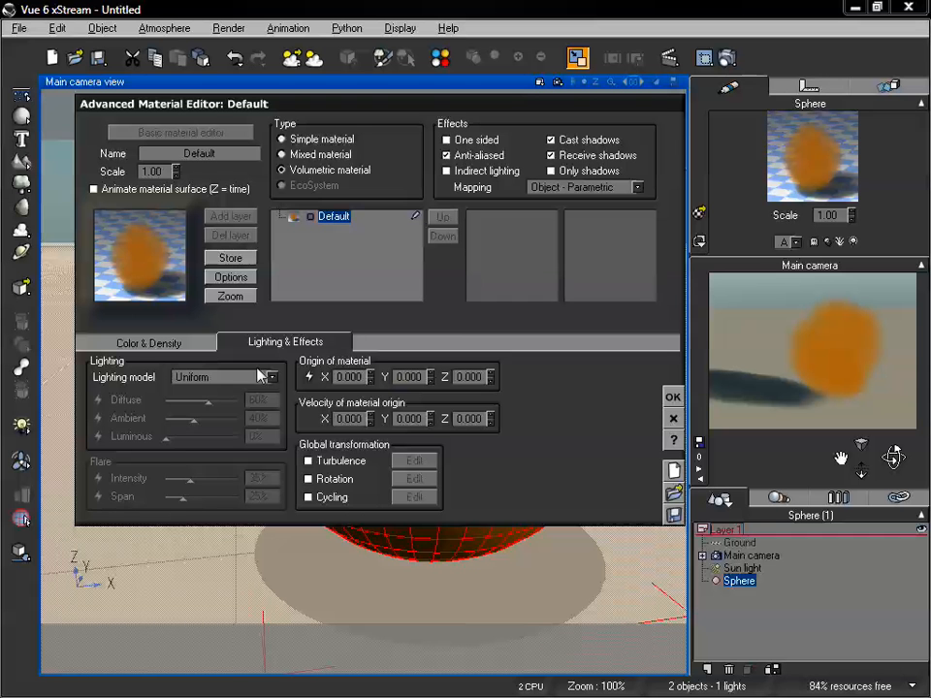
{"action": "left_click", "coordinate": [272, 378]}
{"action": "left_click", "coordinate": [280, 407]}
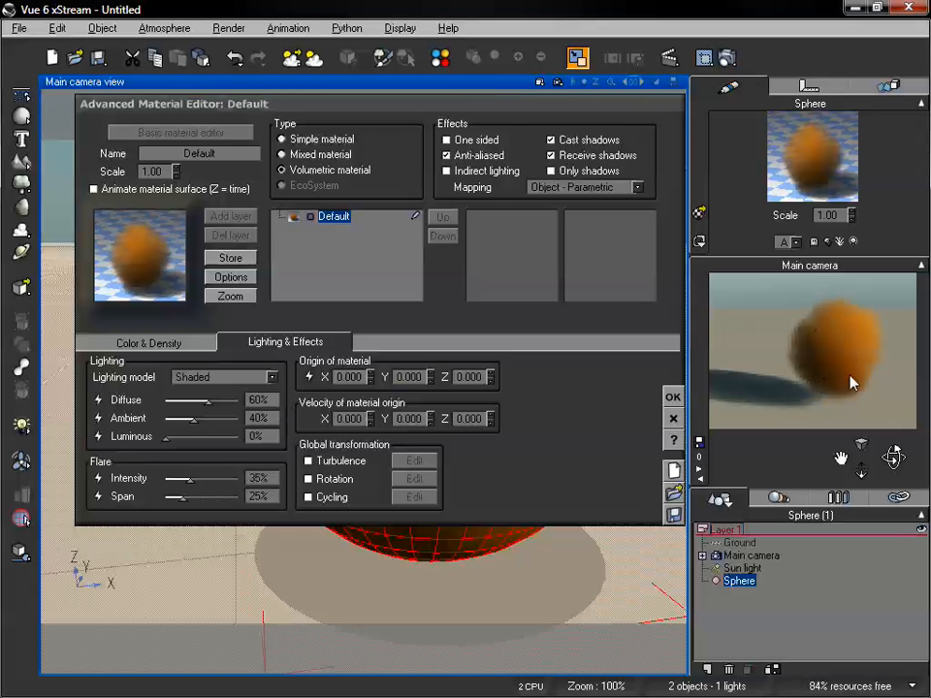
Step: Switch the volumetric material's lighting model to Additive and view the sphere from a slightly different camera angle
{"action": "left_click", "coordinate": [163, 348]}
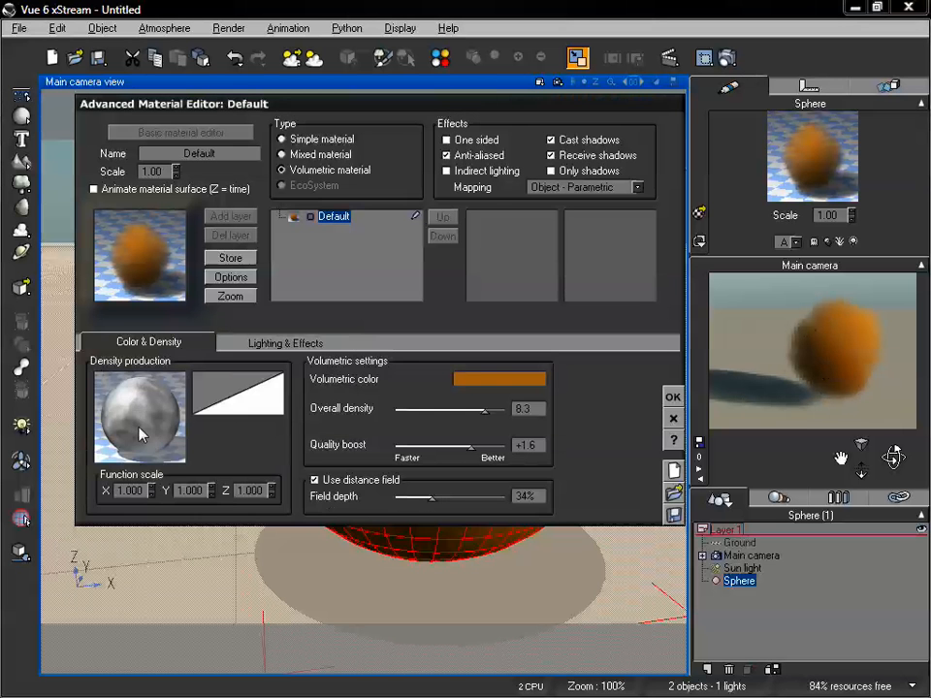
{"action": "left_click", "coordinate": [285, 347]}
{"action": "left_click", "coordinate": [247, 379]}
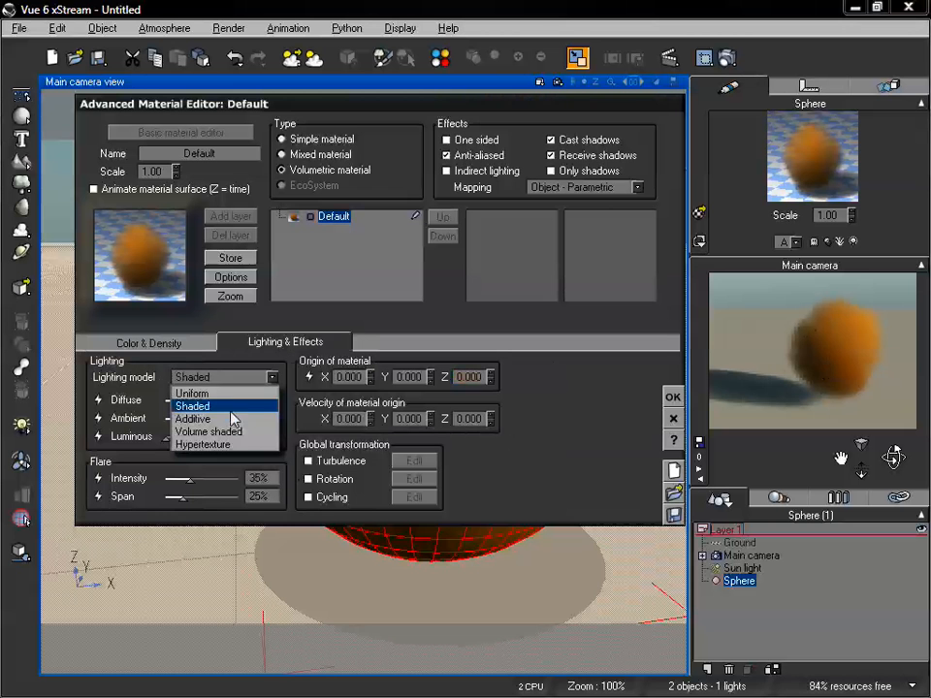
{"action": "left_click", "coordinate": [209, 419]}
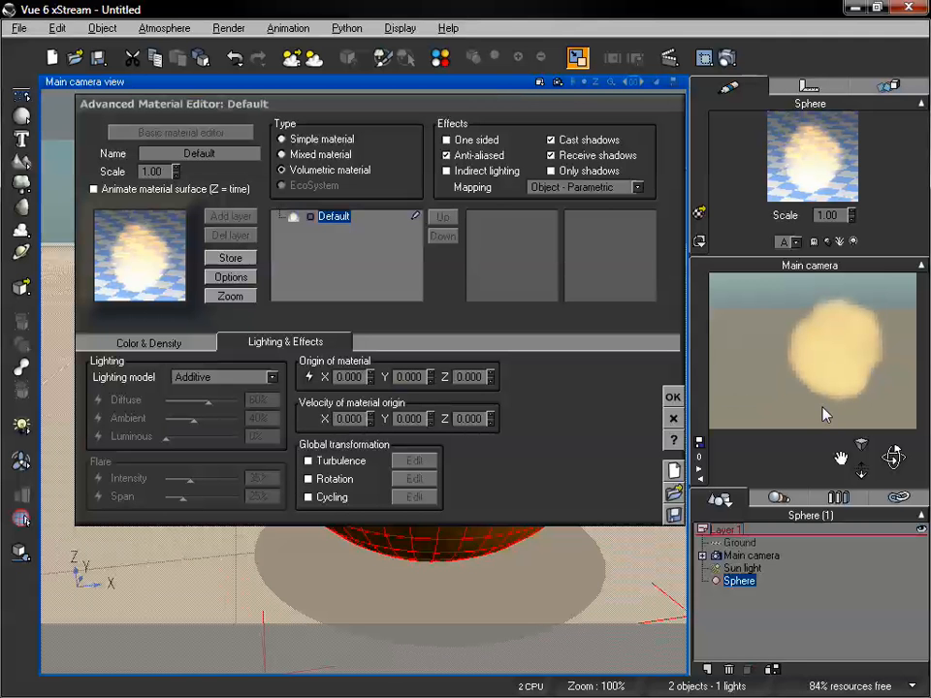
{"action": "left_click_drag", "start_coordinate": [893, 456], "coordinate": [894, 457]}
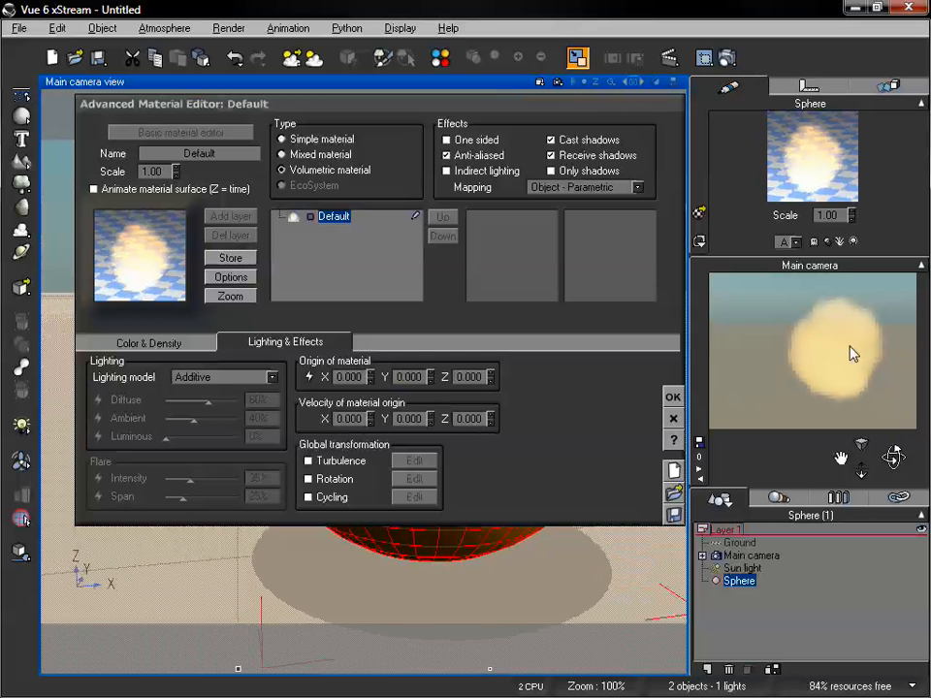
Step: Switch the volumetric material's lighting model to Volume shaded and view the sphere from a slightly different camera angle
{"action": "left_click", "coordinate": [225, 378]}
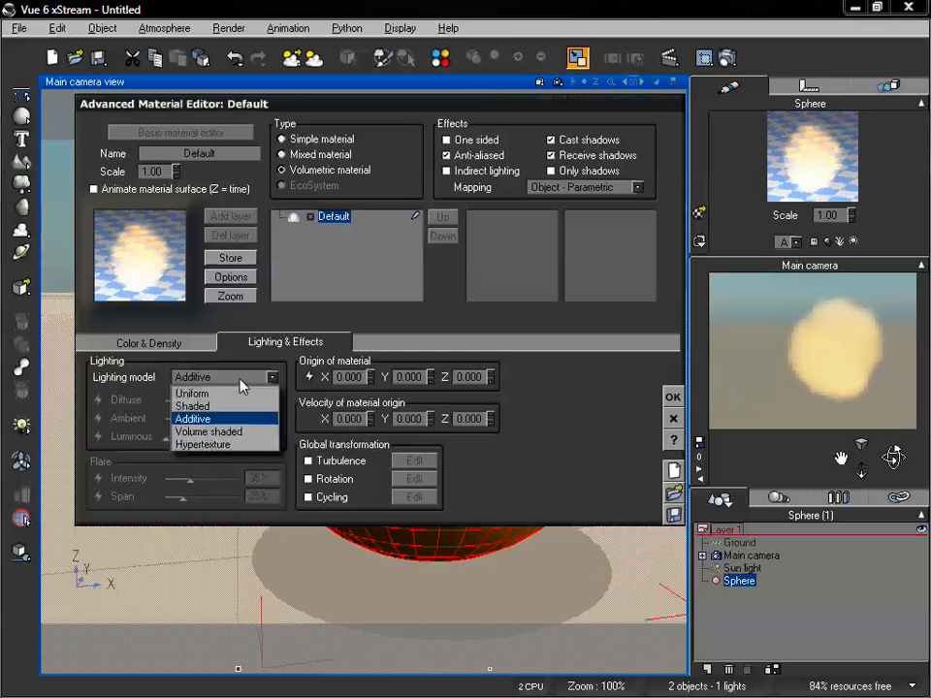
{"action": "left_click", "coordinate": [229, 436]}
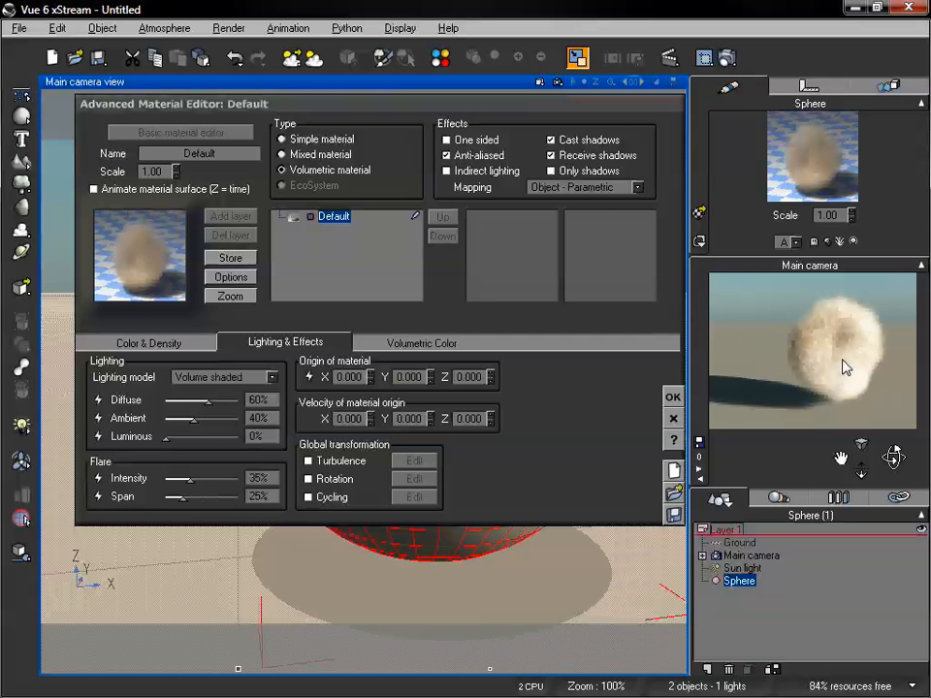
{"action": "left_click", "coordinate": [147, 343]}
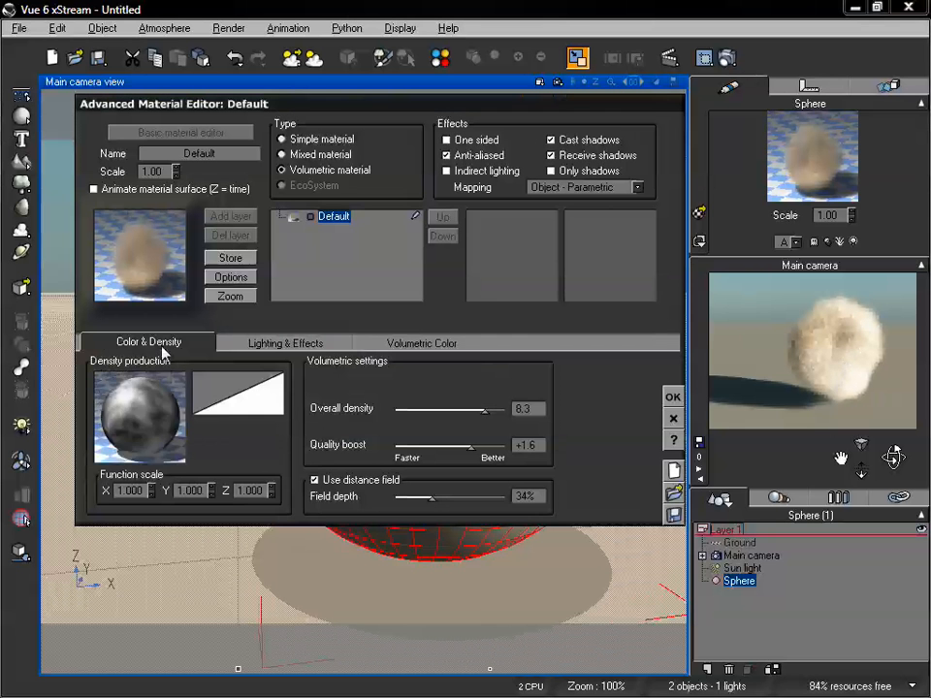
{"action": "left_click", "coordinate": [299, 343]}
{"action": "left_click_drag", "start_coordinate": [861, 468], "coordinate": [894, 460]}
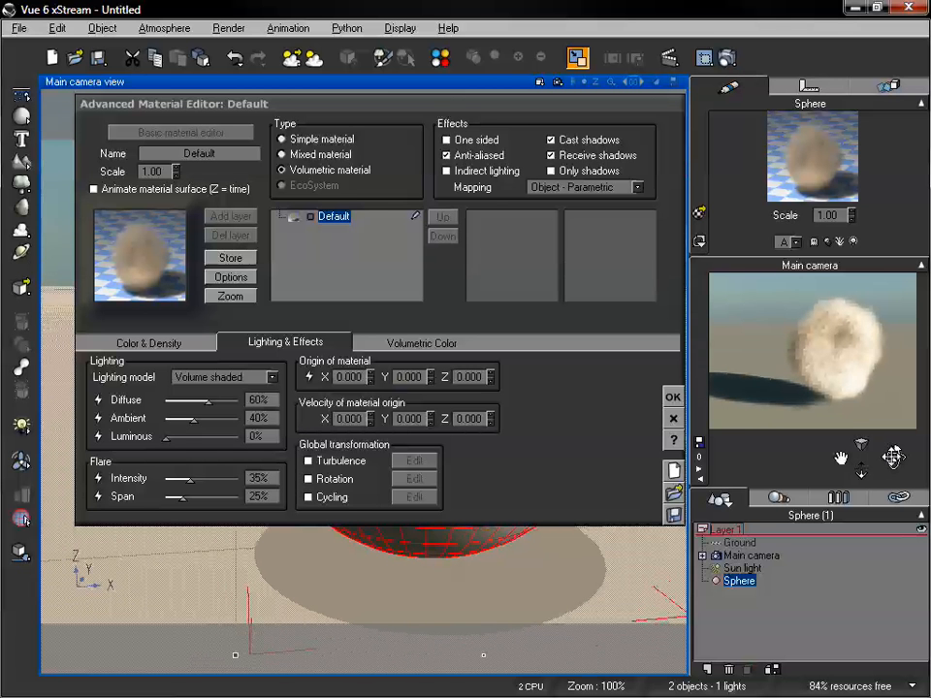
{"action": "left_click_drag", "start_coordinate": [893, 456], "coordinate": [894, 450]}
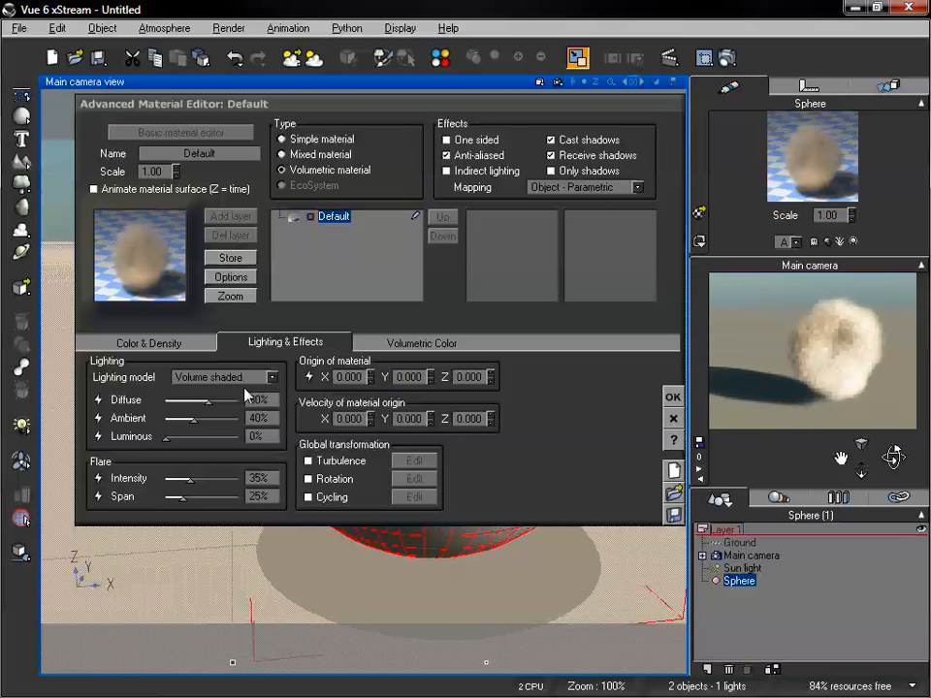
Step: Load the SandStone color map from the Rocks and Grass collection as the material's volumetric color
{"action": "left_click", "coordinate": [451, 345]}
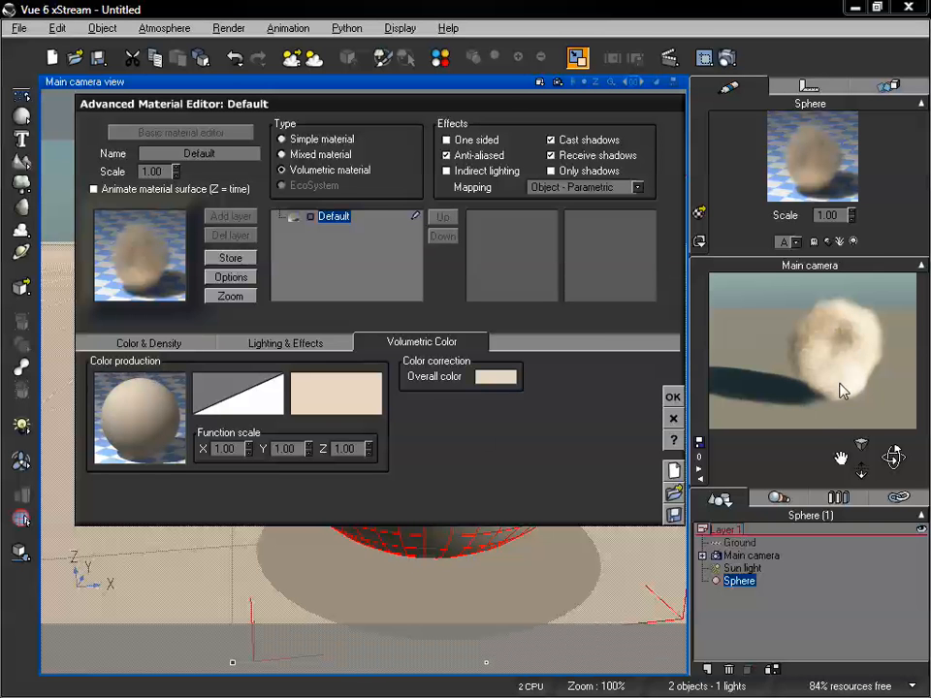
{"action": "right_click", "coordinate": [343, 384]}
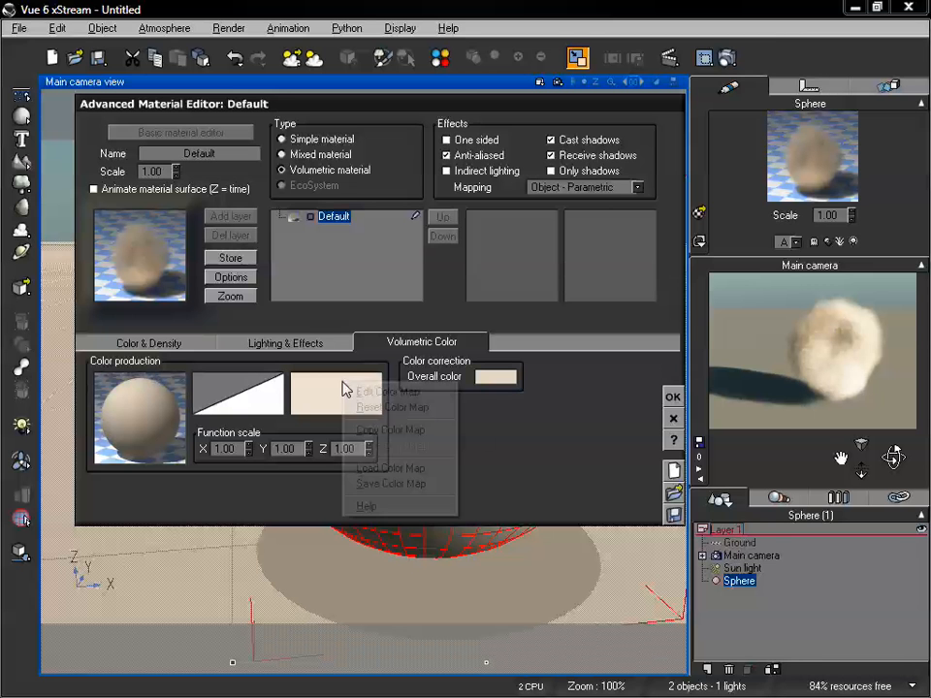
{"action": "left_click", "coordinate": [392, 468]}
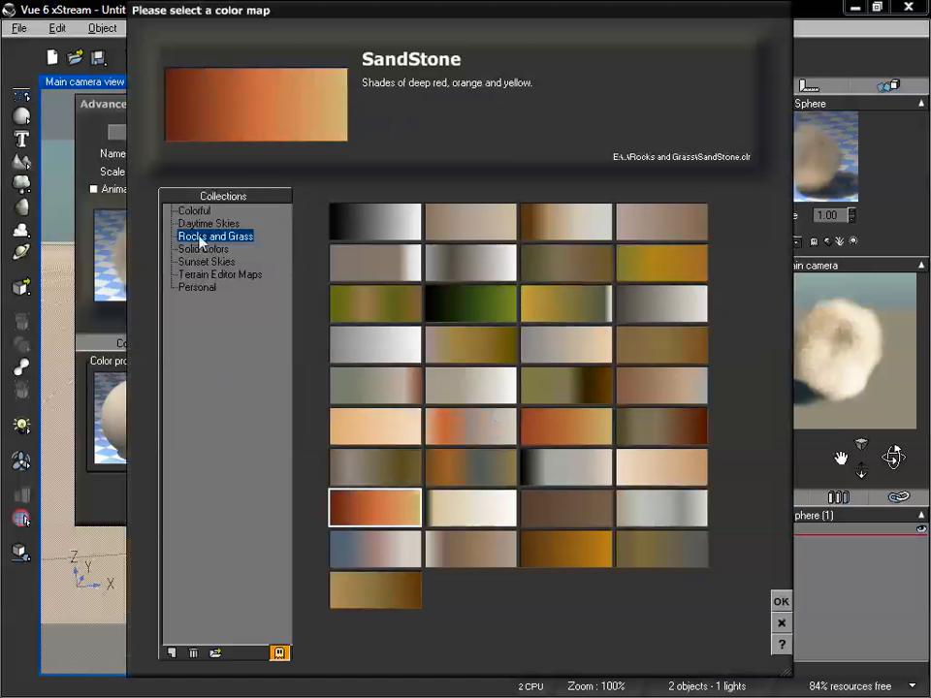
{"action": "left_click", "coordinate": [782, 603]}
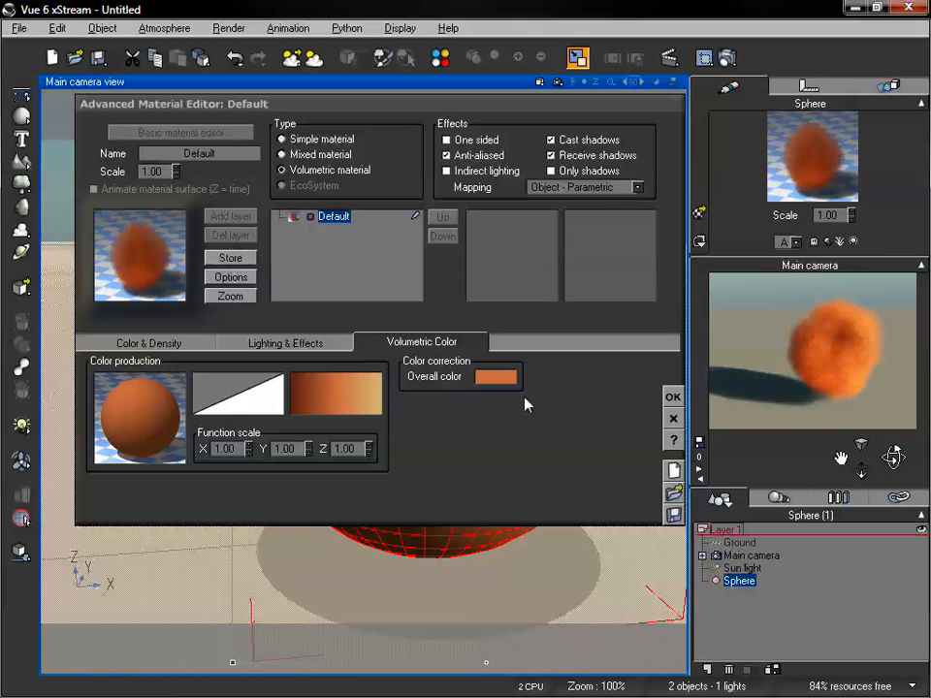
Step: Edit the volumetric color's production function and replace its constant input node with a Simple Fractal node
{"action": "right_click", "coordinate": [151, 412]}
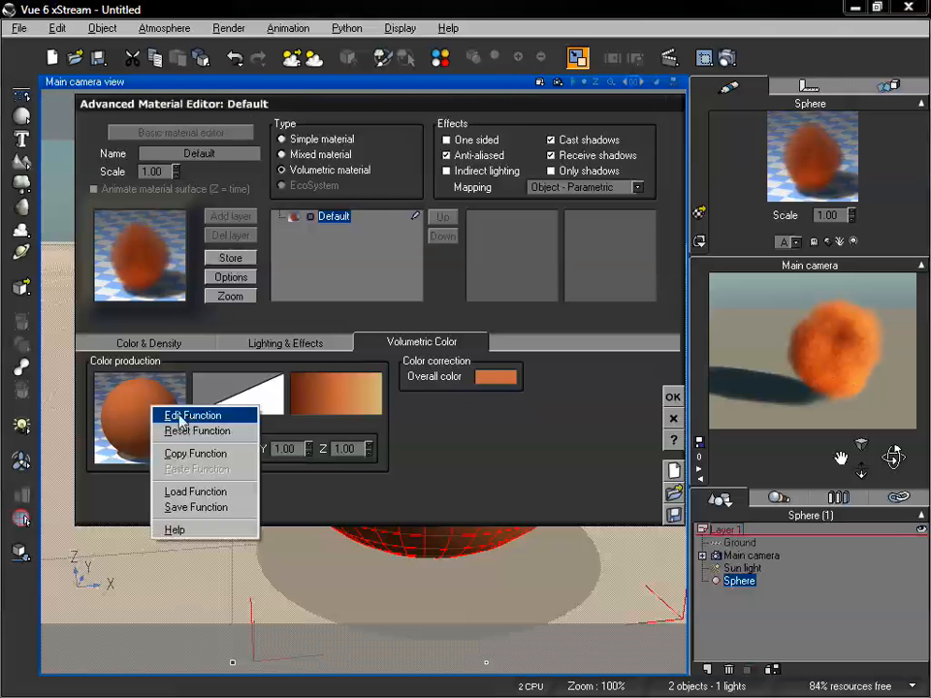
{"action": "left_click", "coordinate": [189, 417]}
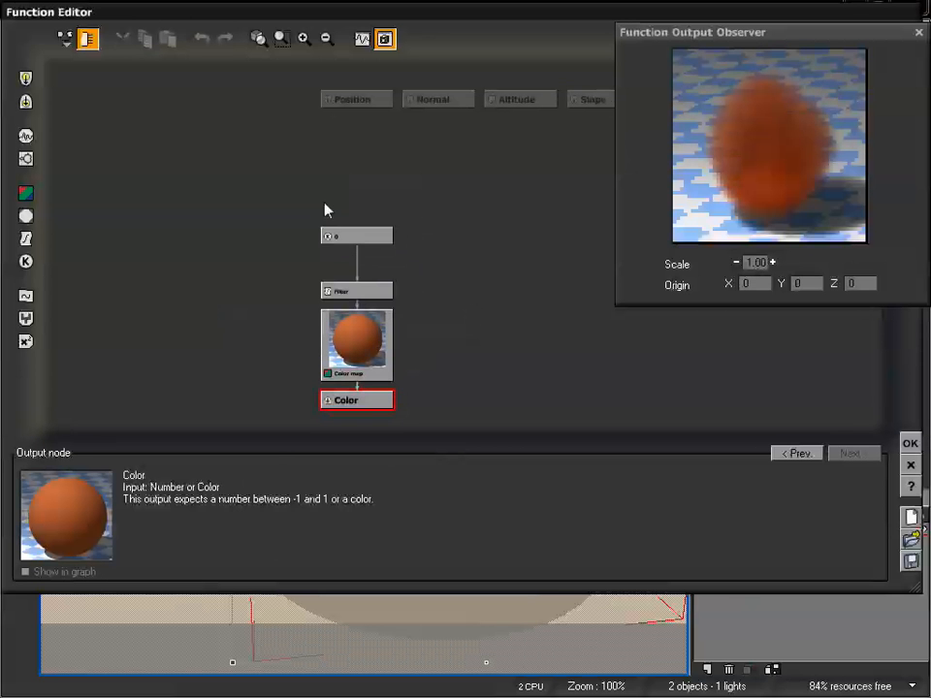
{"action": "left_click", "coordinate": [347, 240]}
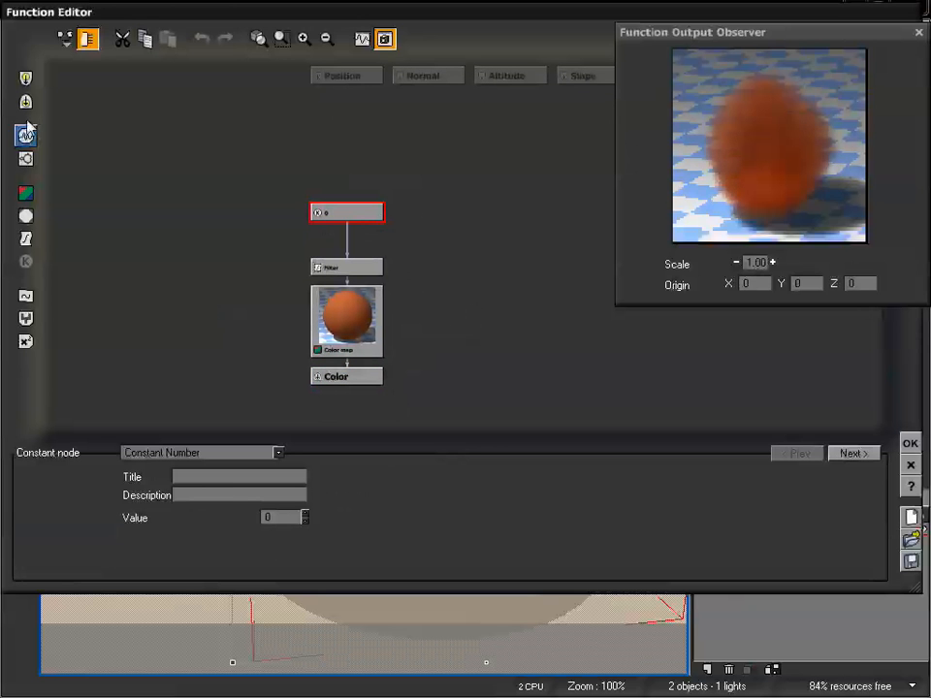
{"action": "left_click", "coordinate": [27, 159]}
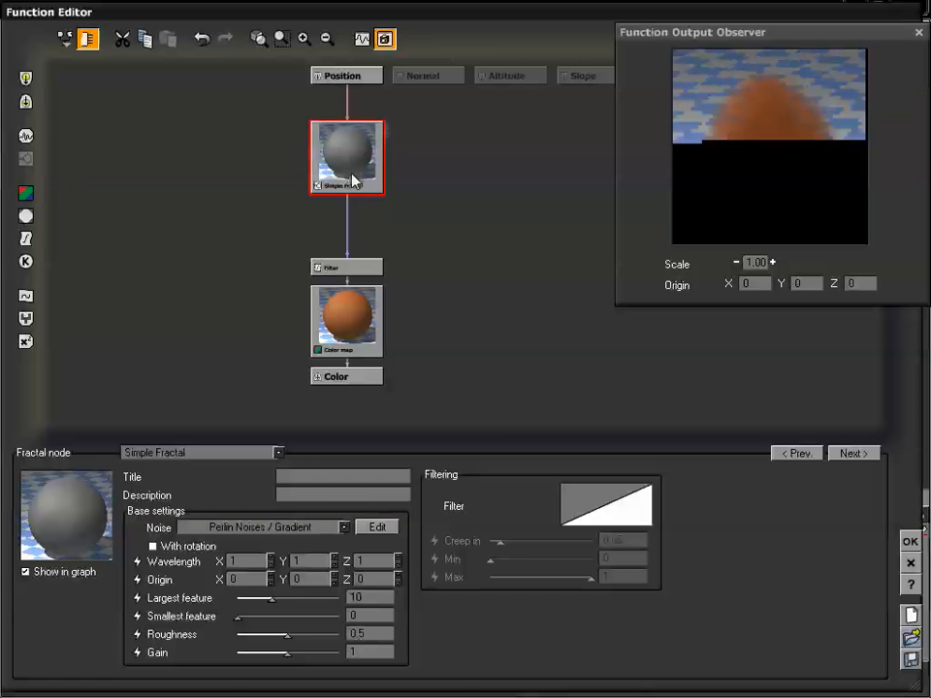
Step: Examine the fractal and color map nodes, and move the Color map and Filter nodes up closer to the Simple Fractal node
{"action": "left_click", "coordinate": [335, 348]}
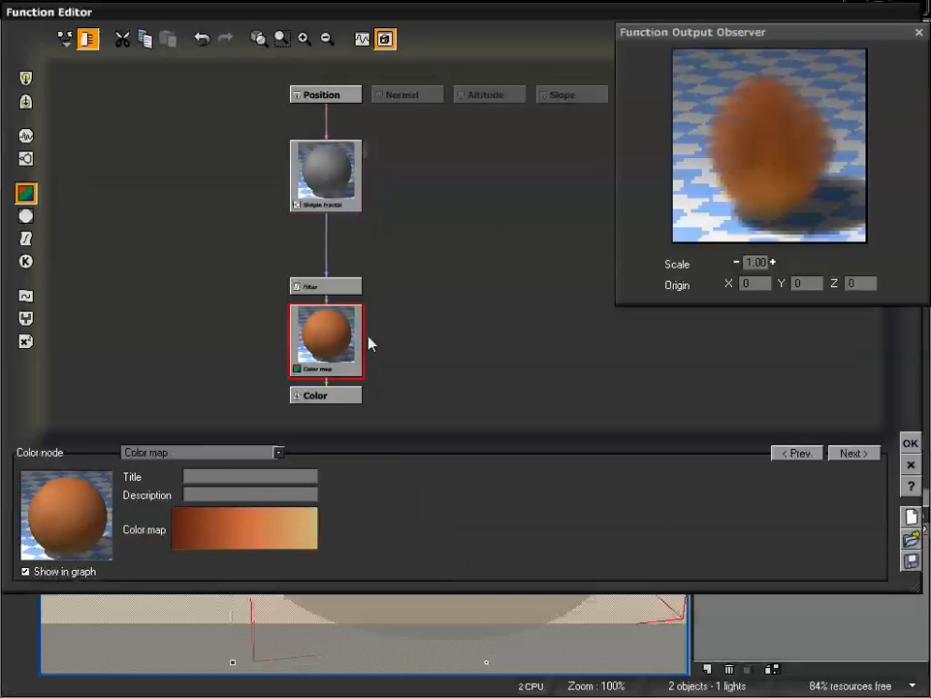
{"action": "left_click", "coordinate": [332, 178]}
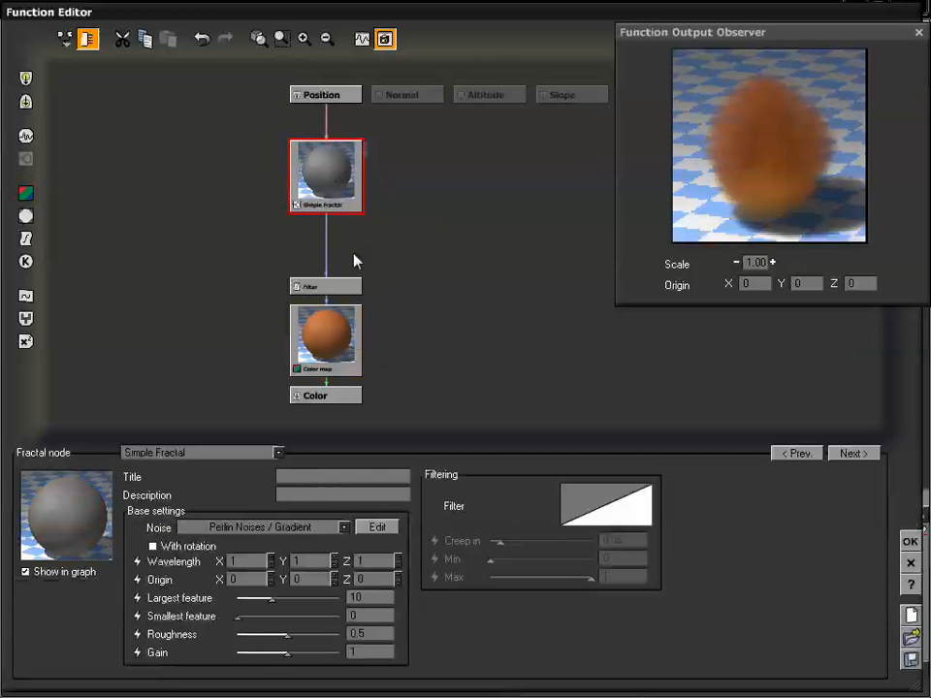
{"action": "left_click", "coordinate": [333, 349]}
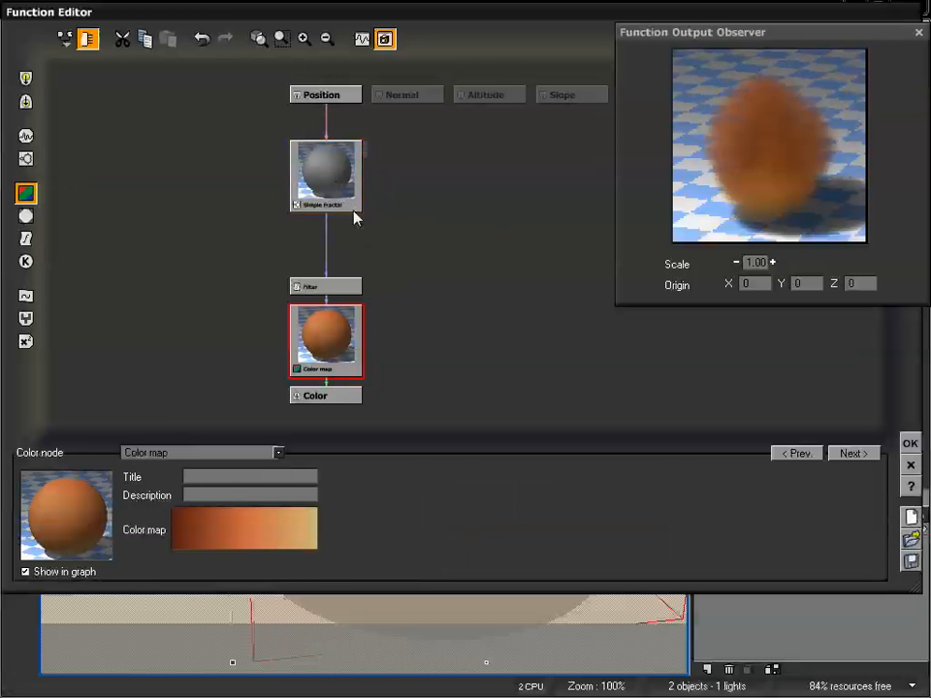
{"action": "left_click_drag", "start_coordinate": [334, 334], "coordinate": [332, 307]}
{"action": "left_click", "coordinate": [330, 260]}
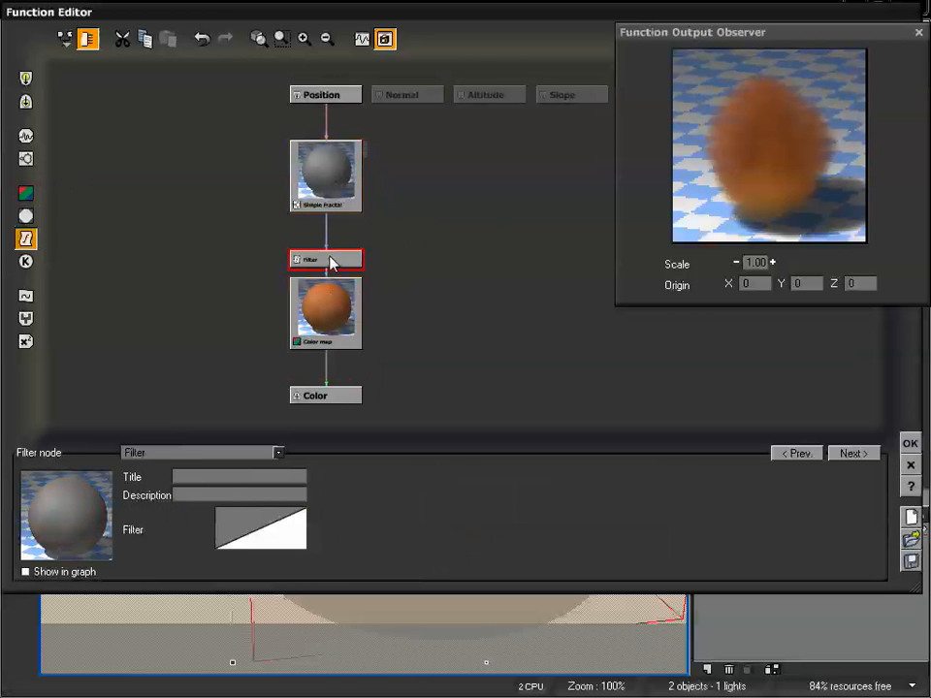
Step: Set the color fractal's wavelength to .2 in X, Y and Z, roughness to about 0.56 and gain to about 1.22, and accept the function
{"action": "left_click", "coordinate": [335, 180]}
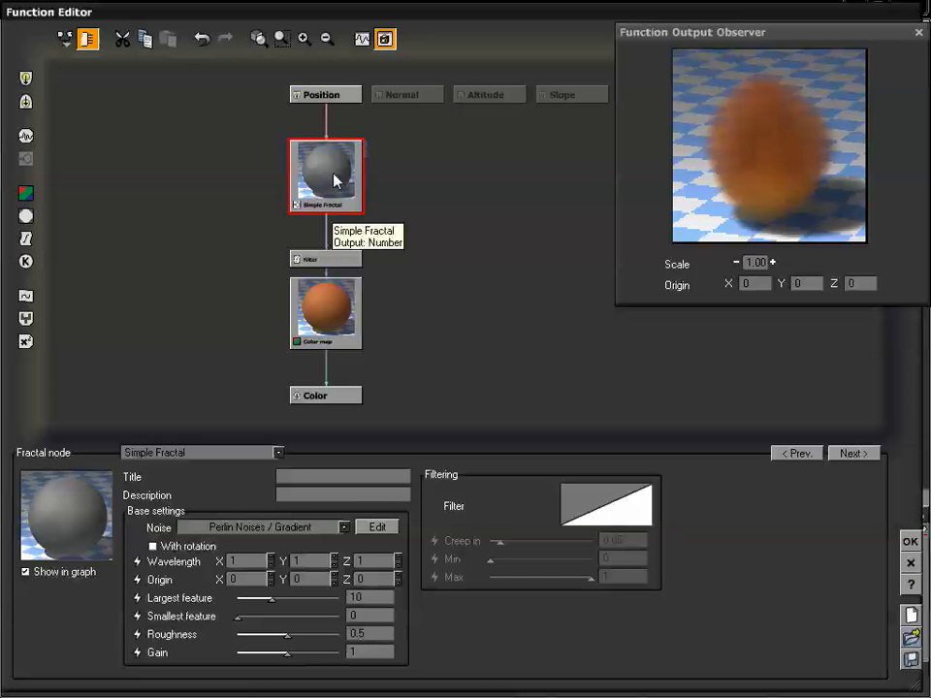
{"action": "double_click", "coordinate": [254, 559]}
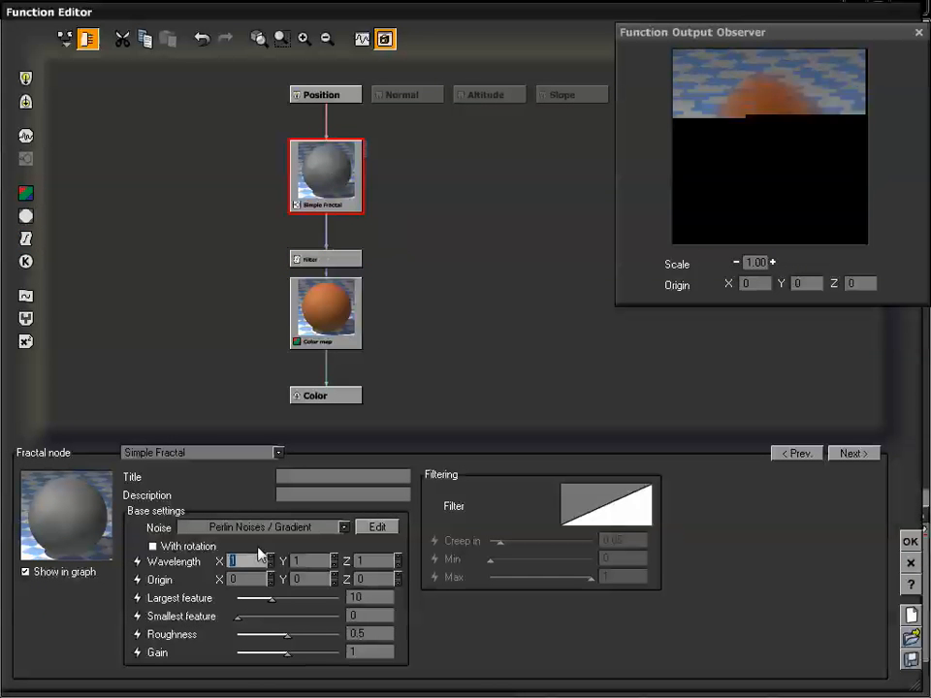
{"action": "type", "text": "2"}
{"action": "double_click", "coordinate": [309, 560]}
{"action": "type", "text": "2"}
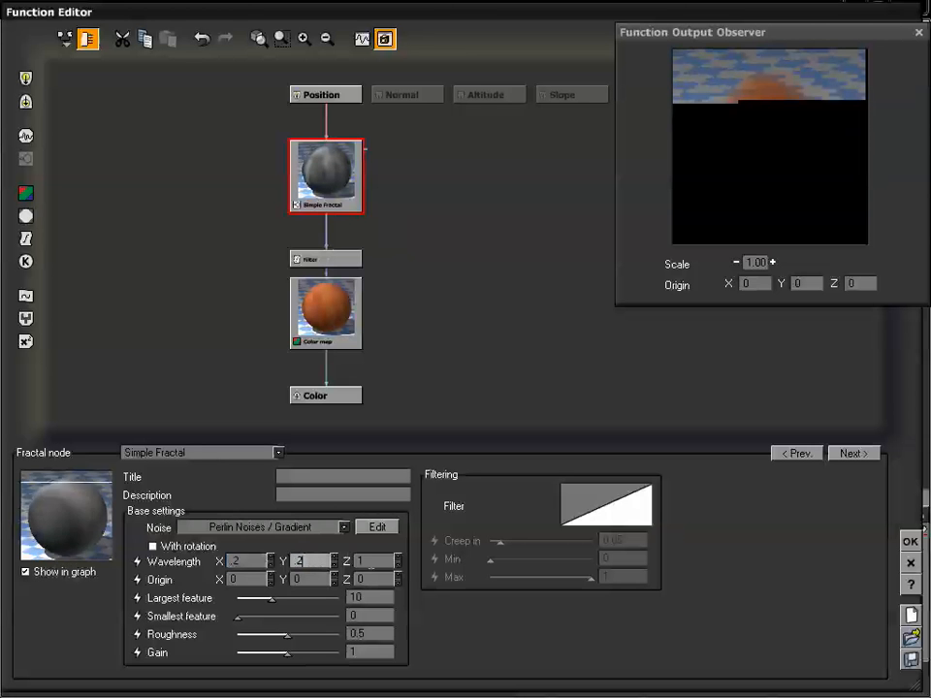
{"action": "double_click", "coordinate": [374, 560]}
{"action": "type", "text": "2"}
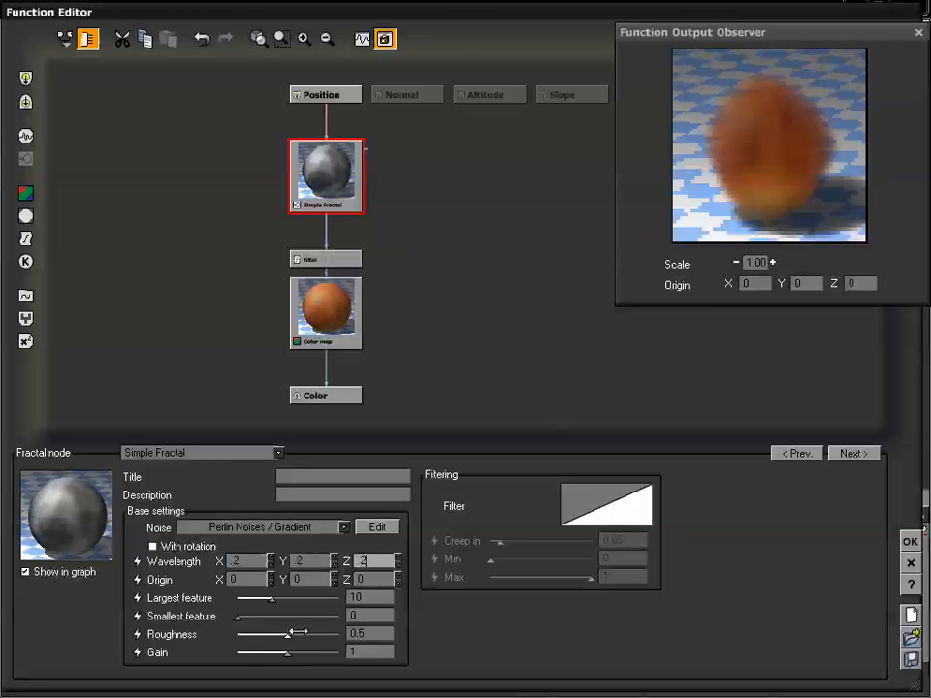
{"action": "left_click_drag", "start_coordinate": [287, 636], "coordinate": [292, 652]}
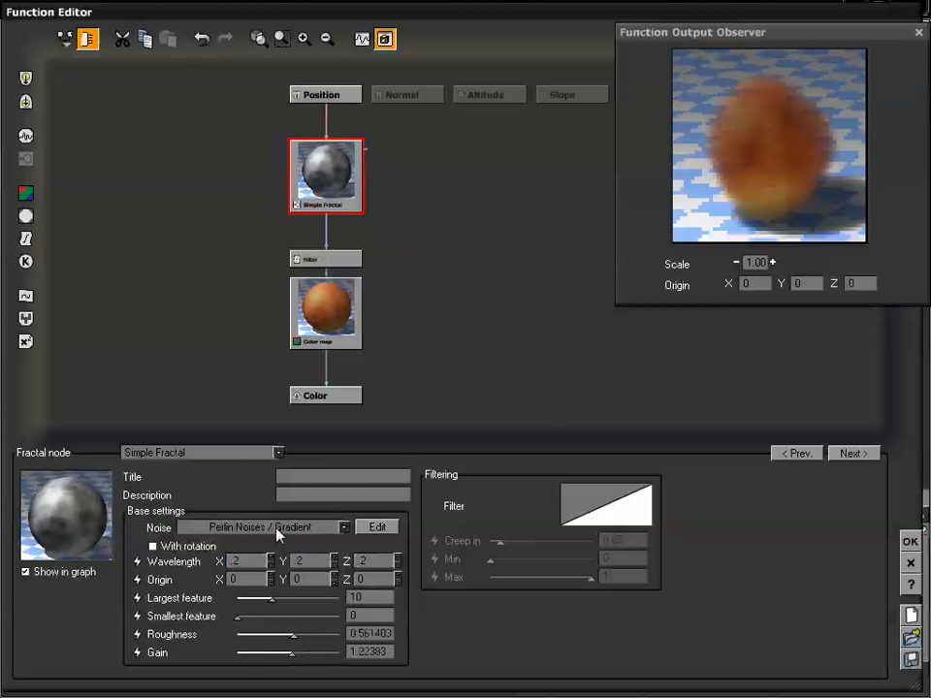
{"action": "left_click", "coordinate": [909, 542]}
Step: Compare the material's density production function with its volumetric color production function
{"action": "left_click", "coordinate": [151, 342]}
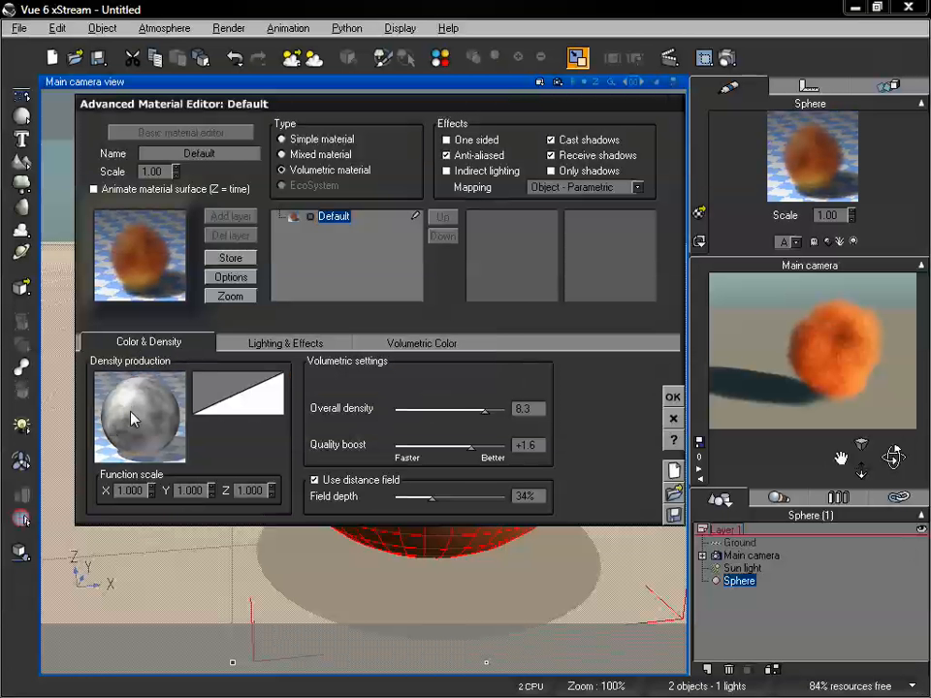
{"action": "left_click", "coordinate": [414, 345]}
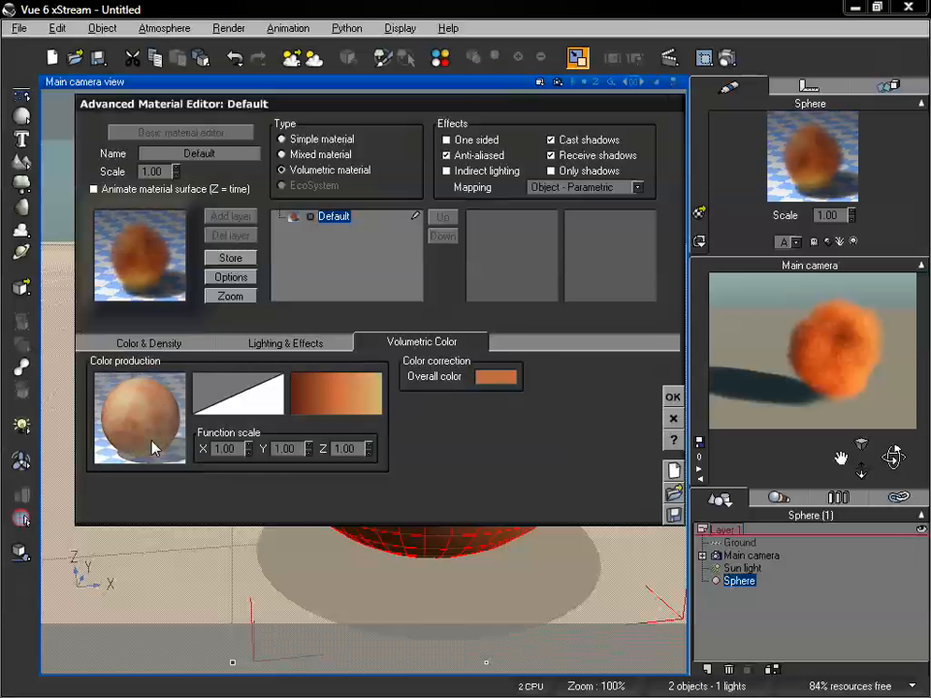
{"action": "left_click", "coordinate": [172, 345]}
{"action": "left_click", "coordinate": [422, 344]}
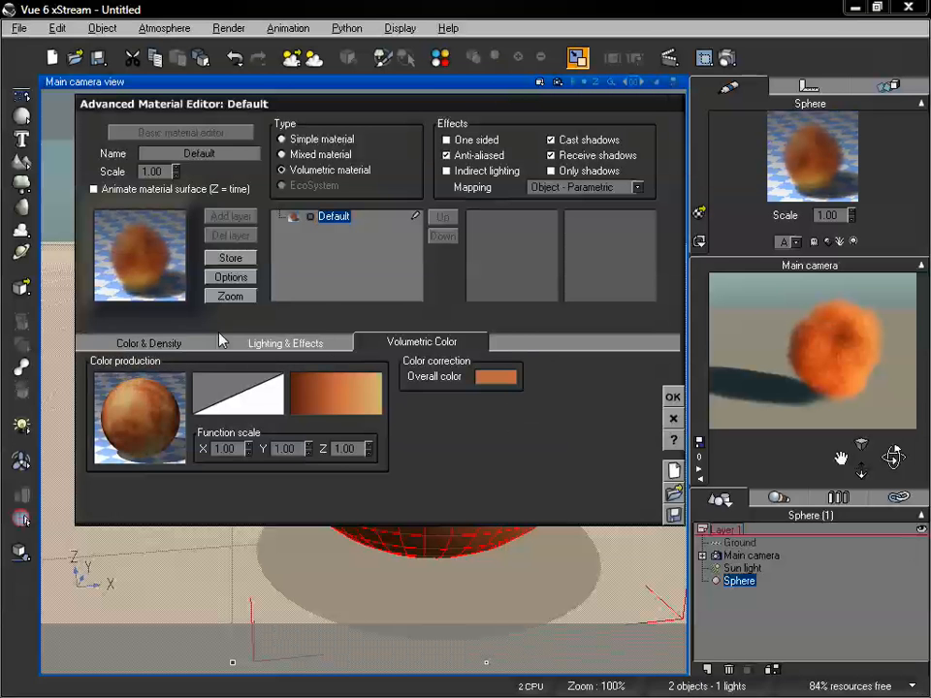
{"action": "left_click", "coordinate": [169, 345]}
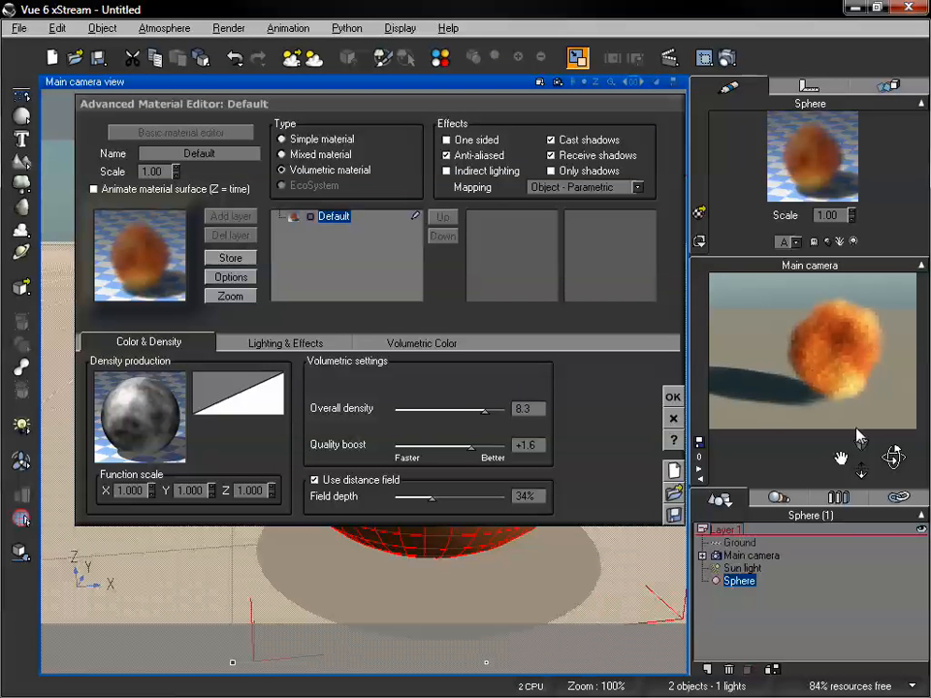
Step: Reduce the distance field's depth to 18% and check the sphere in the camera preview
{"action": "left_click_drag", "start_coordinate": [894, 457], "coordinate": [862, 464]}
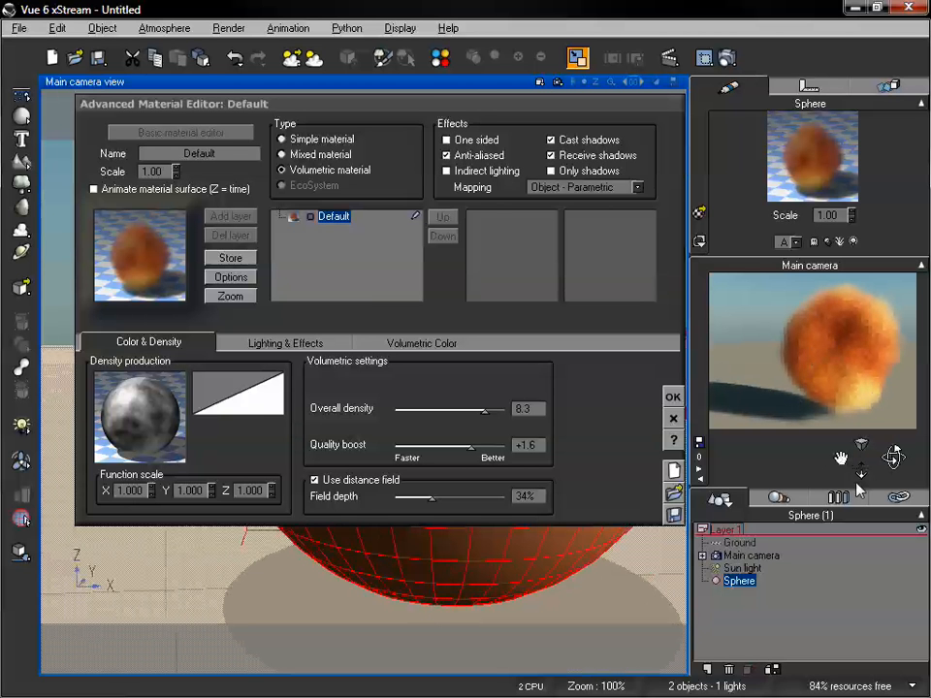
{"action": "left_click_drag", "start_coordinate": [861, 471], "coordinate": [861, 467]}
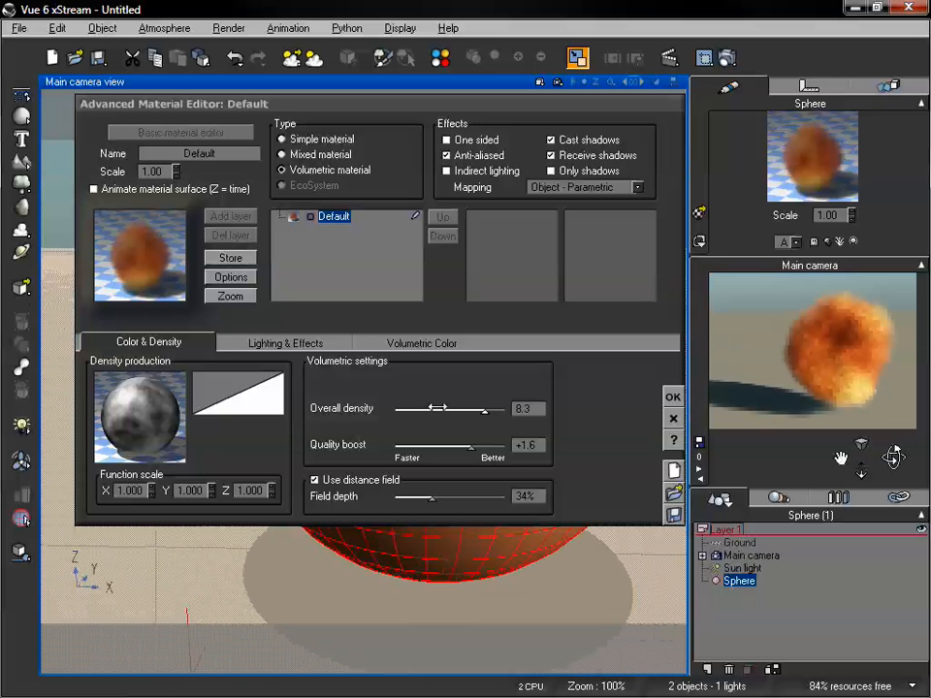
{"action": "left_click_drag", "start_coordinate": [432, 497], "coordinate": [413, 496]}
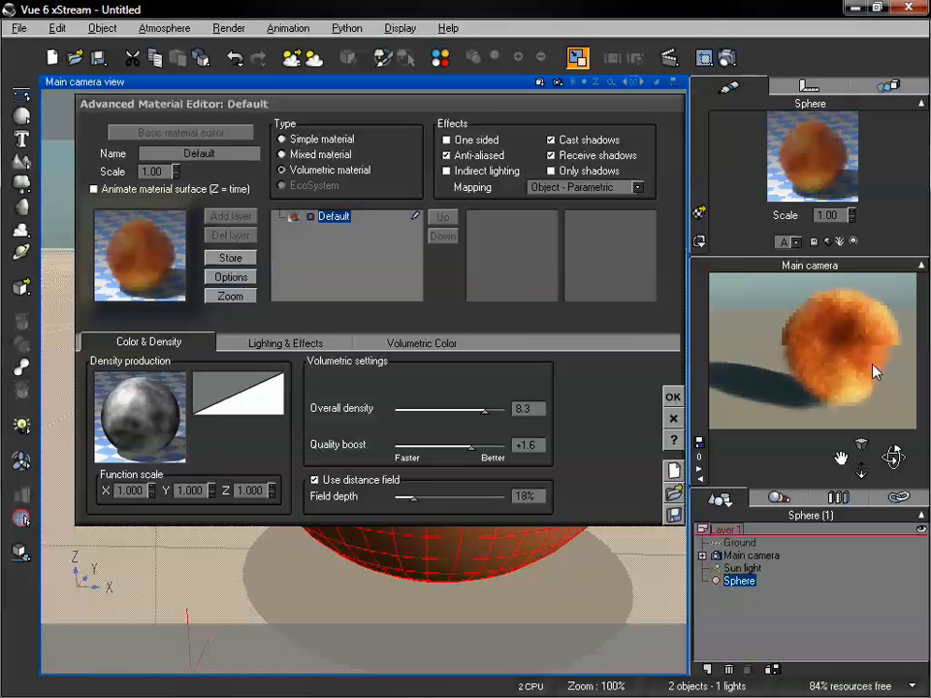
{"action": "left_click_drag", "start_coordinate": [862, 472], "coordinate": [892, 456]}
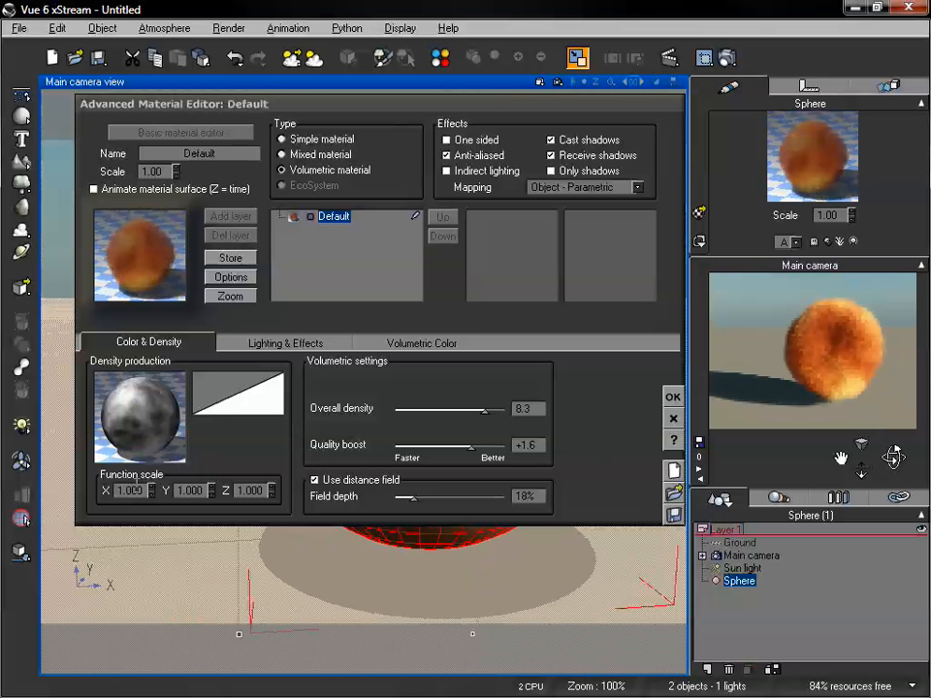
Step: Set the density function's scale to .5 in X, Y and Z and view the sphere from another camera angle
{"action": "left_click", "coordinate": [129, 489]}
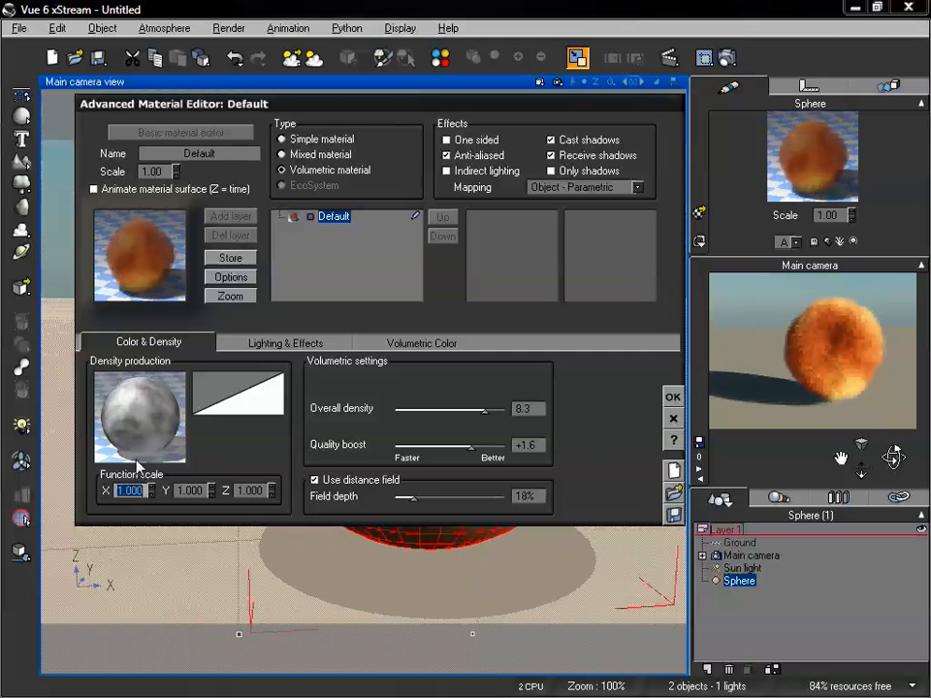
{"action": "type", "text": ".5"}
{"action": "left_click", "coordinate": [190, 491]}
{"action": "type", "text": ".5"}
{"action": "left_click", "coordinate": [251, 491]}
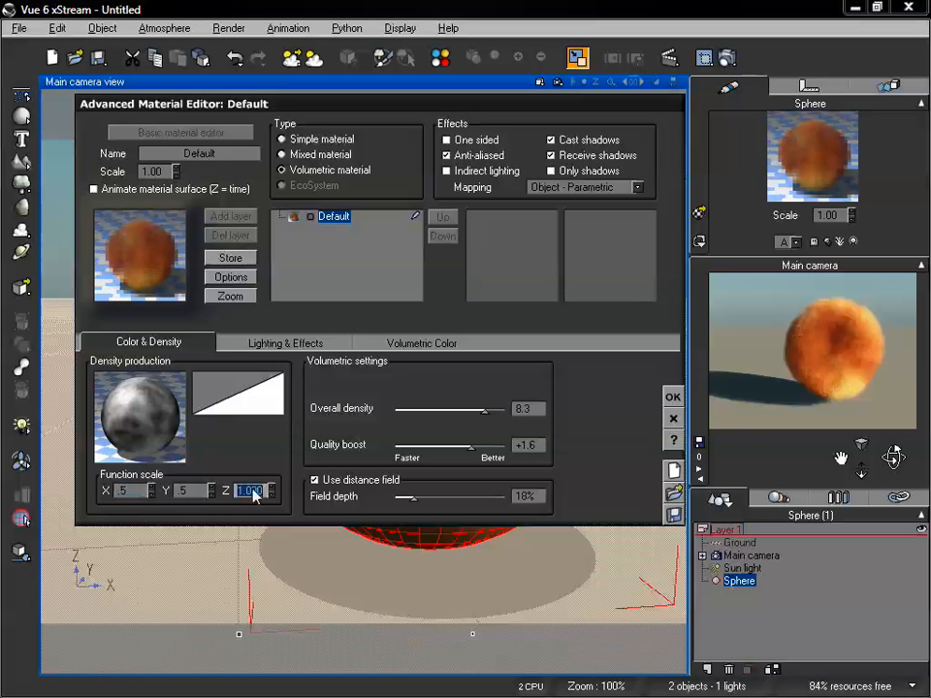
{"action": "type", "text": ".5"}
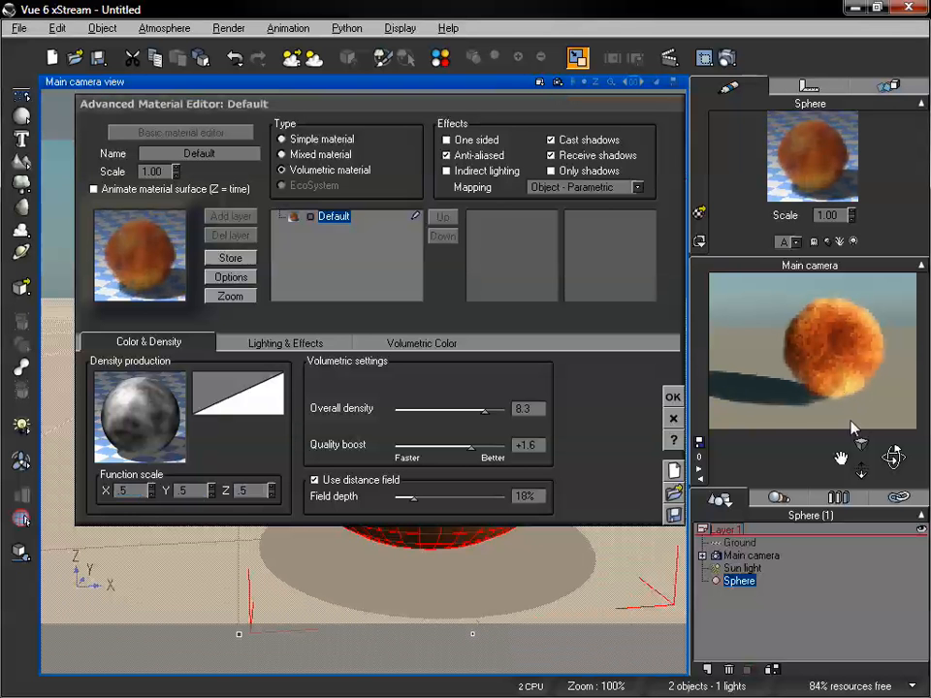
{"action": "left_click_drag", "start_coordinate": [897, 458], "coordinate": [890, 469]}
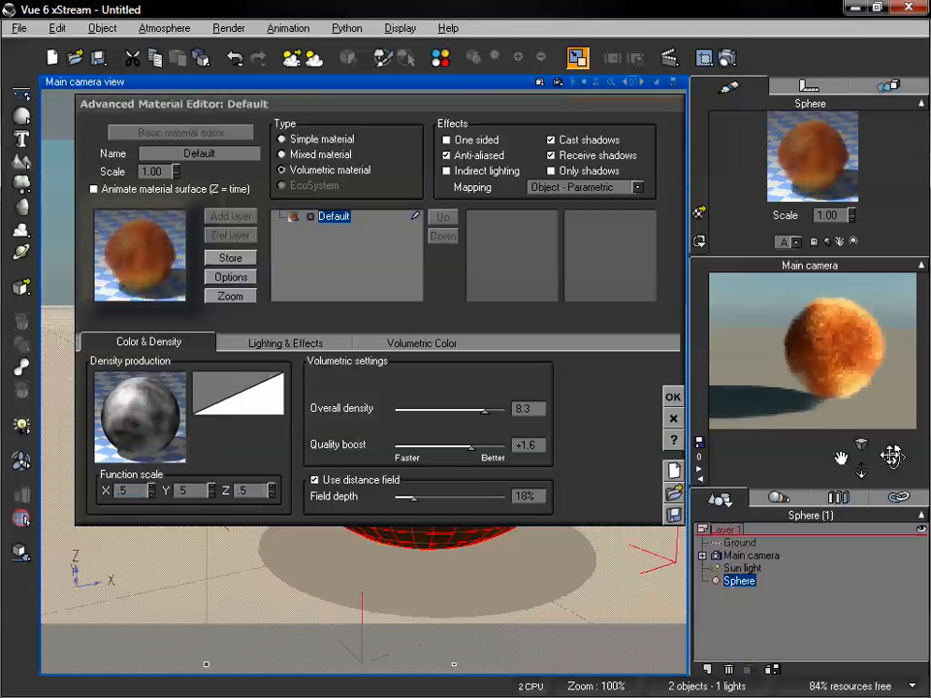
{"action": "left_click_drag", "start_coordinate": [894, 456], "coordinate": [893, 470]}
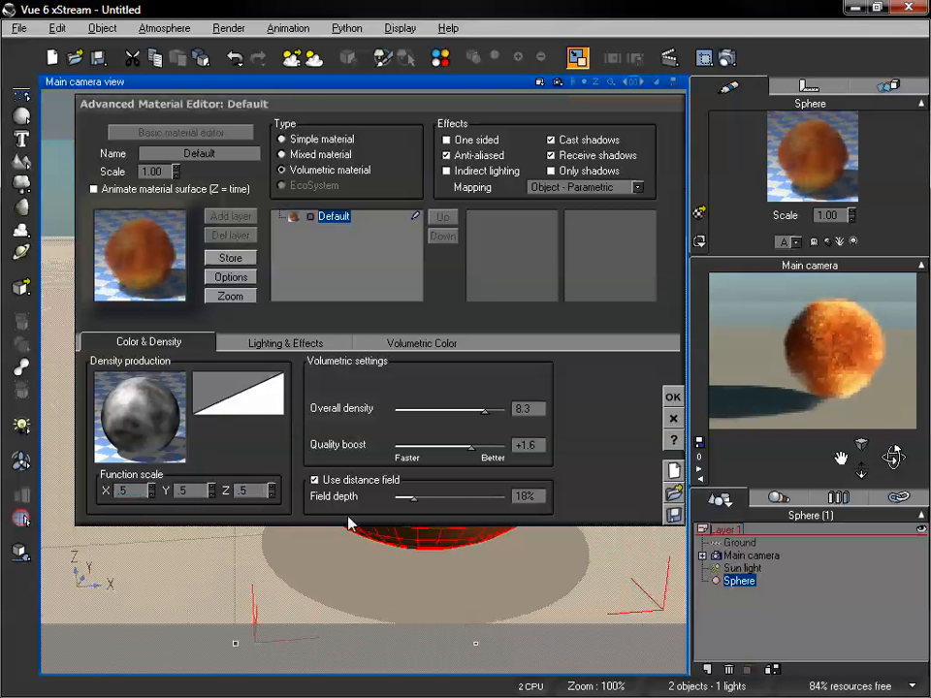
Step: Set the distance field's depth to 33% and the density fractal's roughness to about 0.58 and gain to about 1.27, accepting the function
{"action": "left_click_drag", "start_coordinate": [425, 491], "coordinate": [434, 496]}
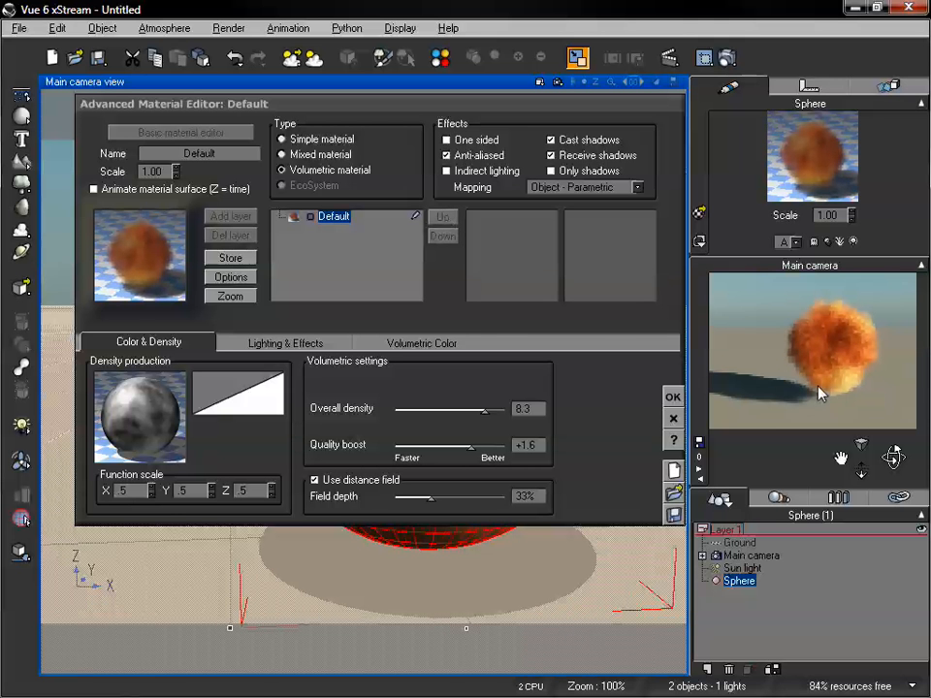
{"action": "right_click", "coordinate": [147, 406]}
{"action": "left_click", "coordinate": [167, 415]}
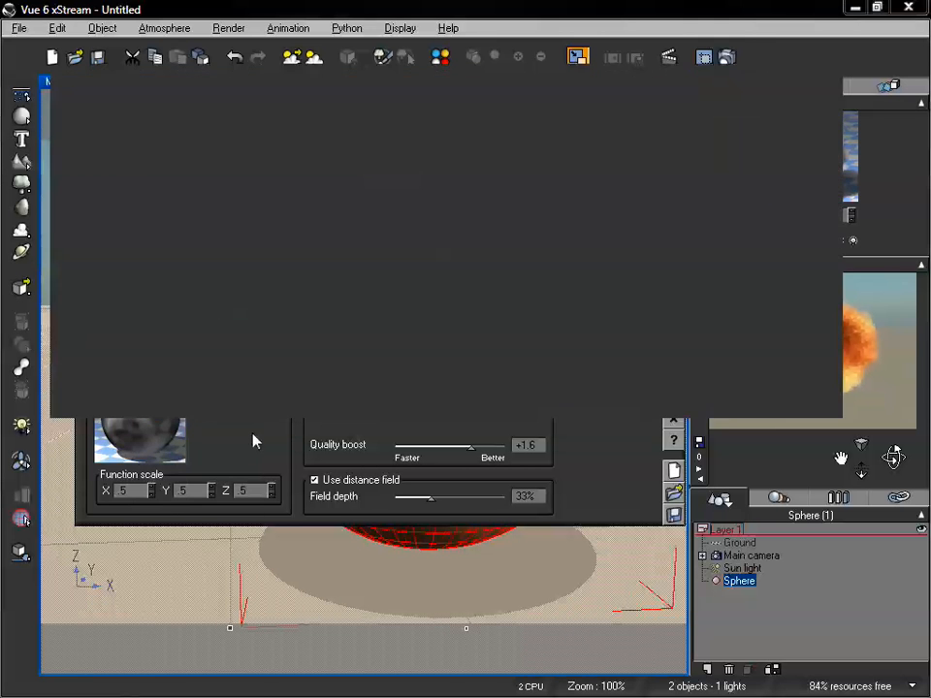
{"action": "left_click", "coordinate": [629, 366]}
{"action": "left_click_drag", "start_coordinate": [628, 367], "coordinate": [324, 318]}
{"action": "left_click_drag", "start_coordinate": [485, 265], "coordinate": [383, 254]}
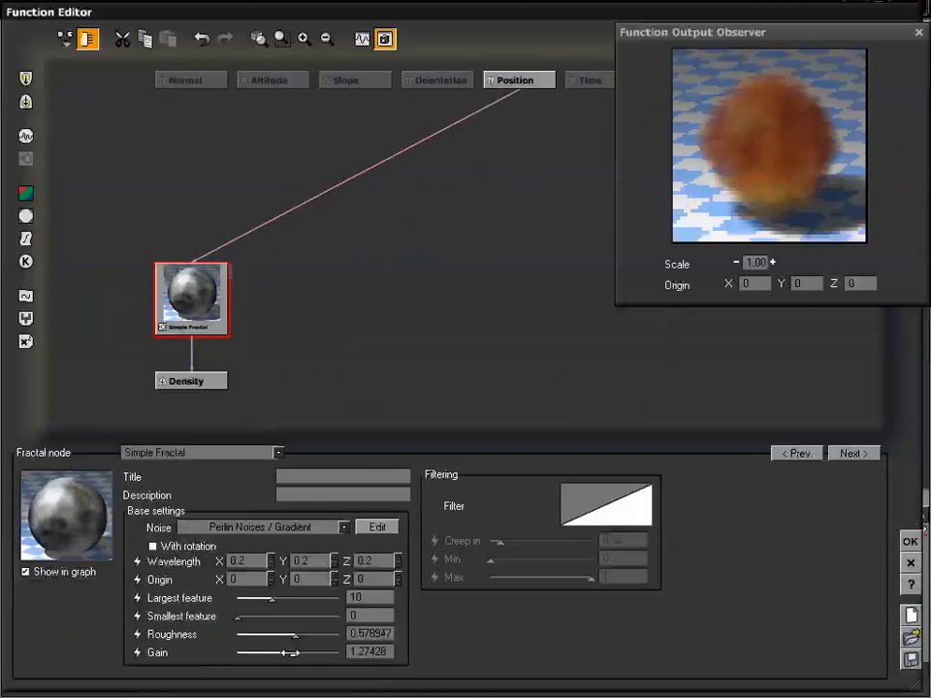
{"action": "left_click", "coordinate": [910, 542]}
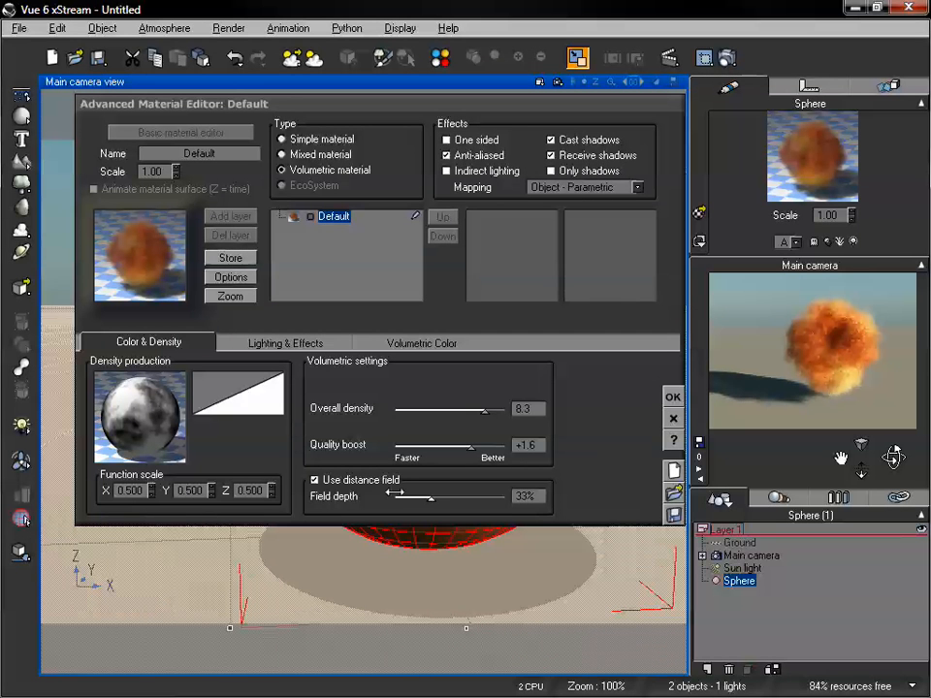
Step: Set the distance field's depth to 49%, change the material's mapping to Object - Standard and accept the material
{"action": "left_click_drag", "start_coordinate": [438, 498], "coordinate": [448, 498]}
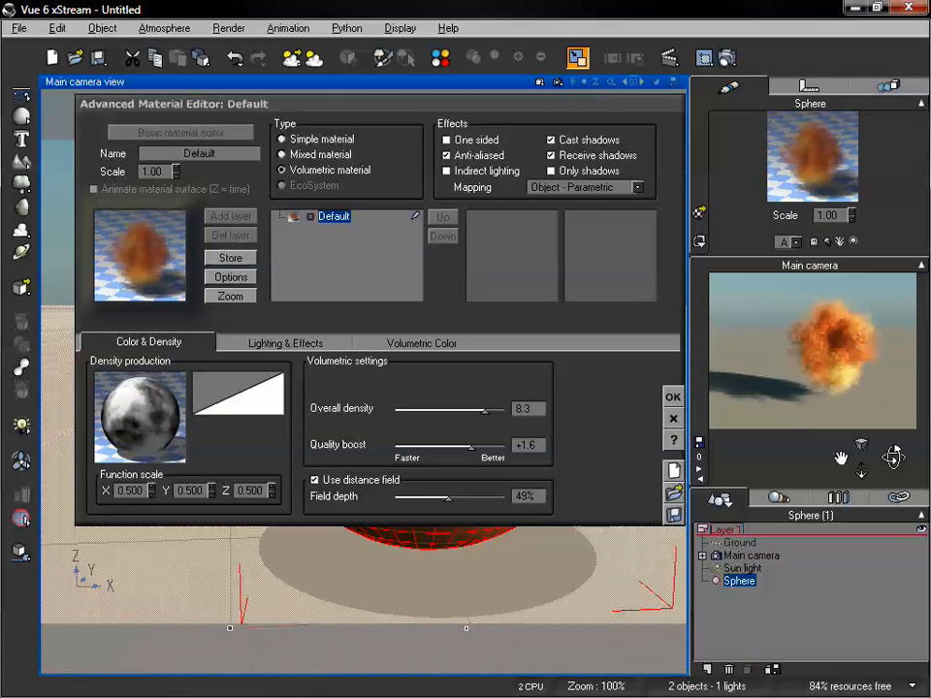
{"action": "left_click_drag", "start_coordinate": [893, 457], "coordinate": [893, 453]}
{"action": "left_click", "coordinate": [617, 189]}
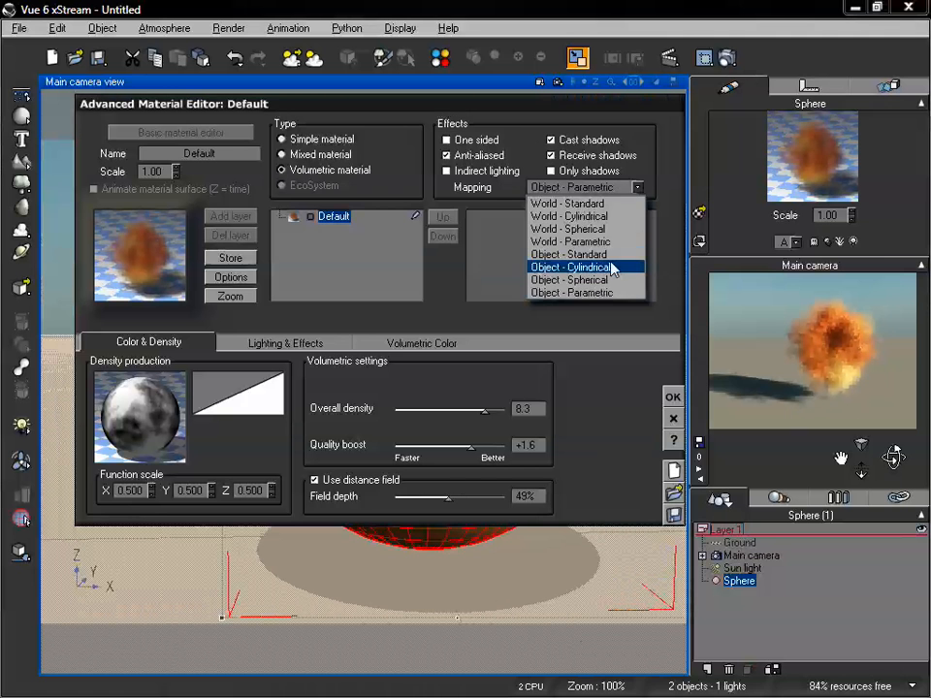
{"action": "left_click", "coordinate": [582, 251]}
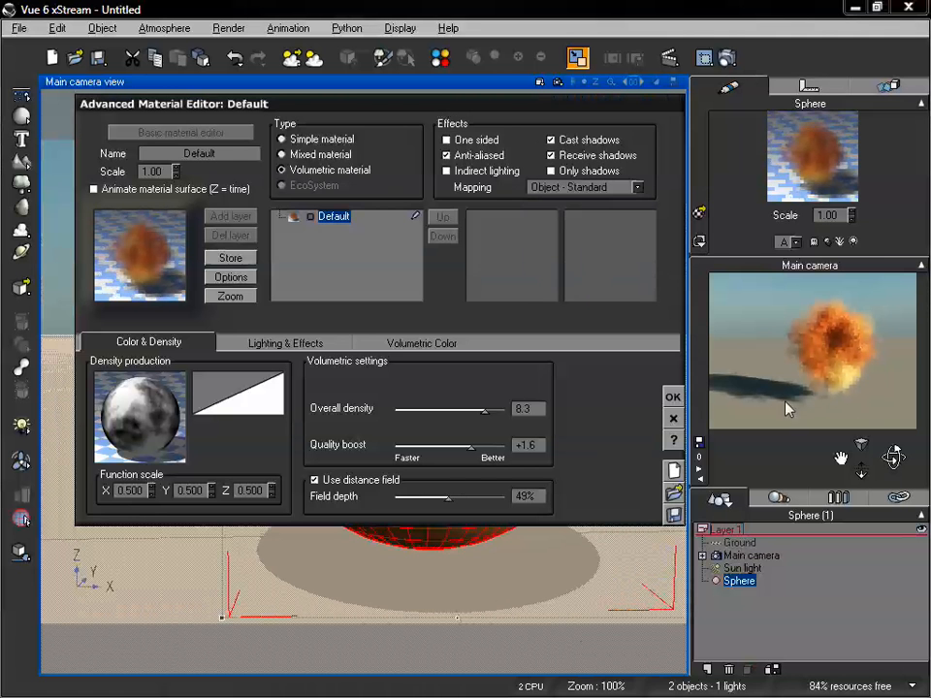
{"action": "left_click", "coordinate": [672, 397]}
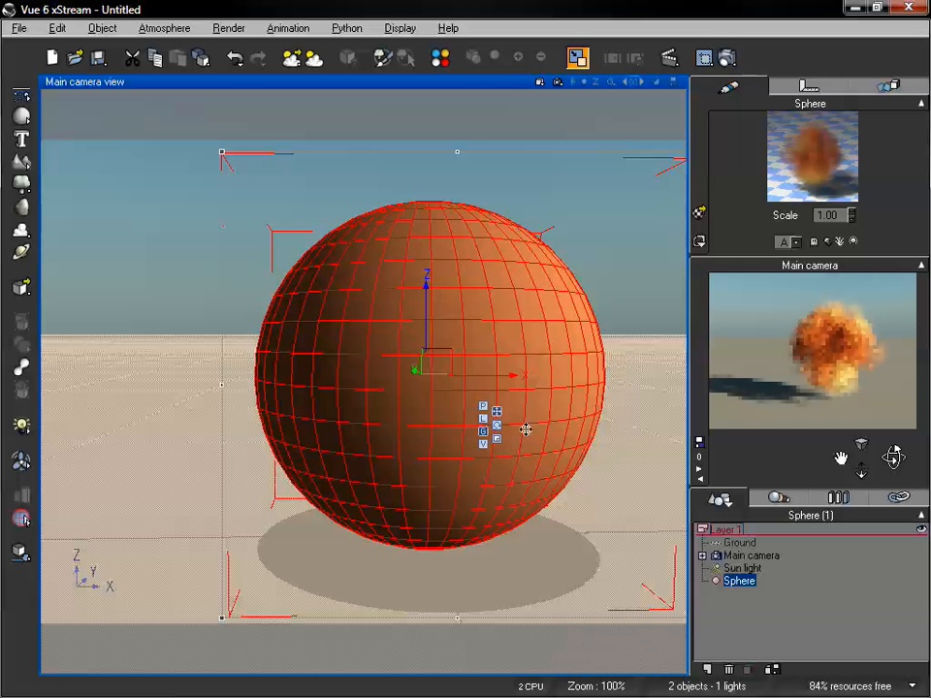
Step: Stretch the sphere along Z into an upright egg shape and raise it so its base sits near ground level
{"action": "left_click", "coordinate": [497, 442]}
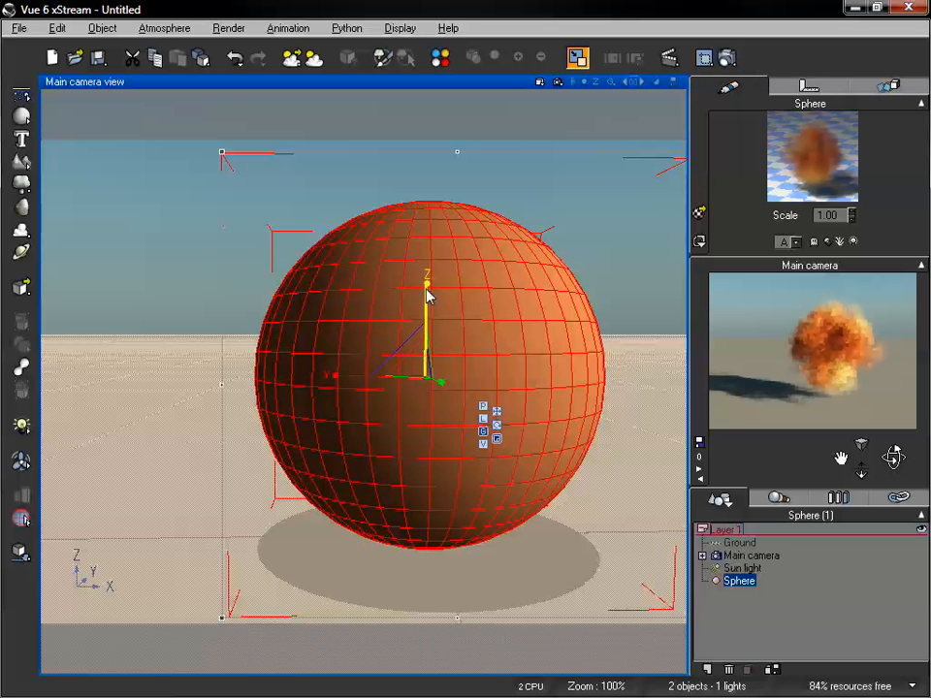
{"action": "left_click_drag", "start_coordinate": [428, 296], "coordinate": [431, 229]}
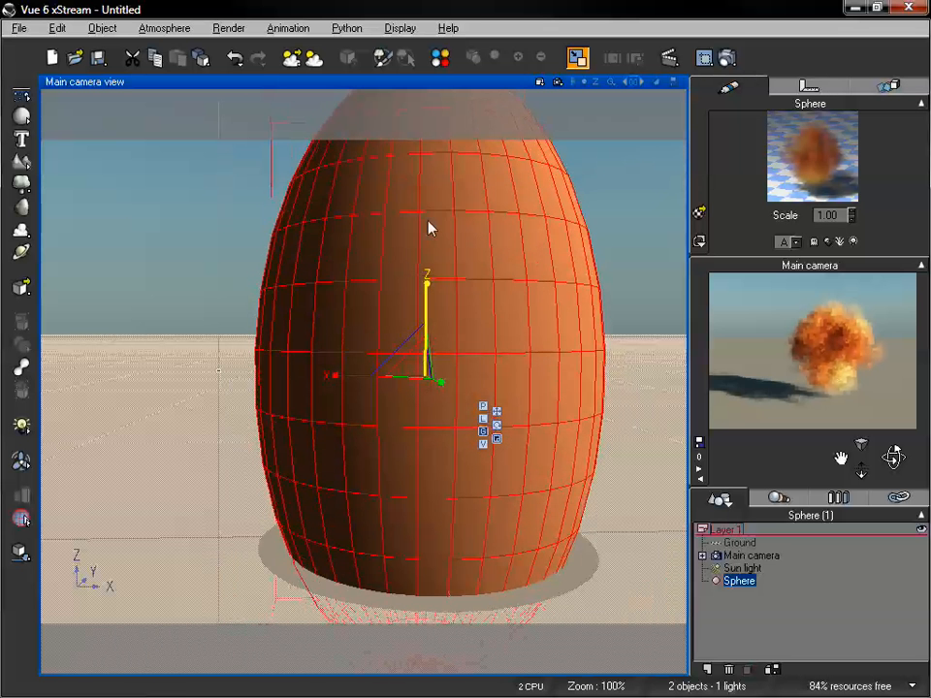
{"action": "left_click", "coordinate": [496, 413]}
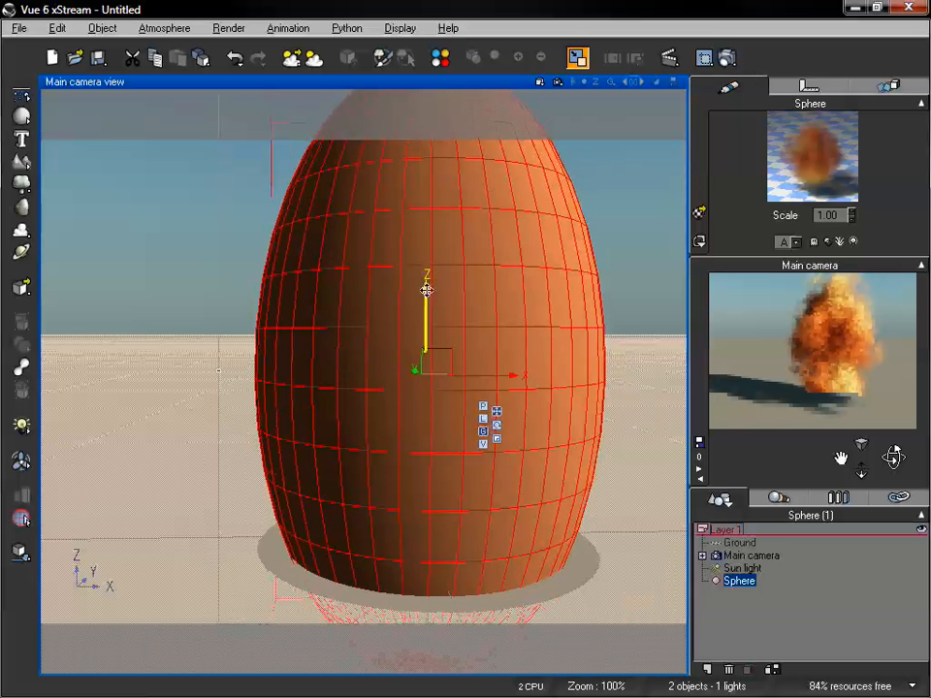
{"action": "left_click_drag", "start_coordinate": [424, 304], "coordinate": [437, 193]}
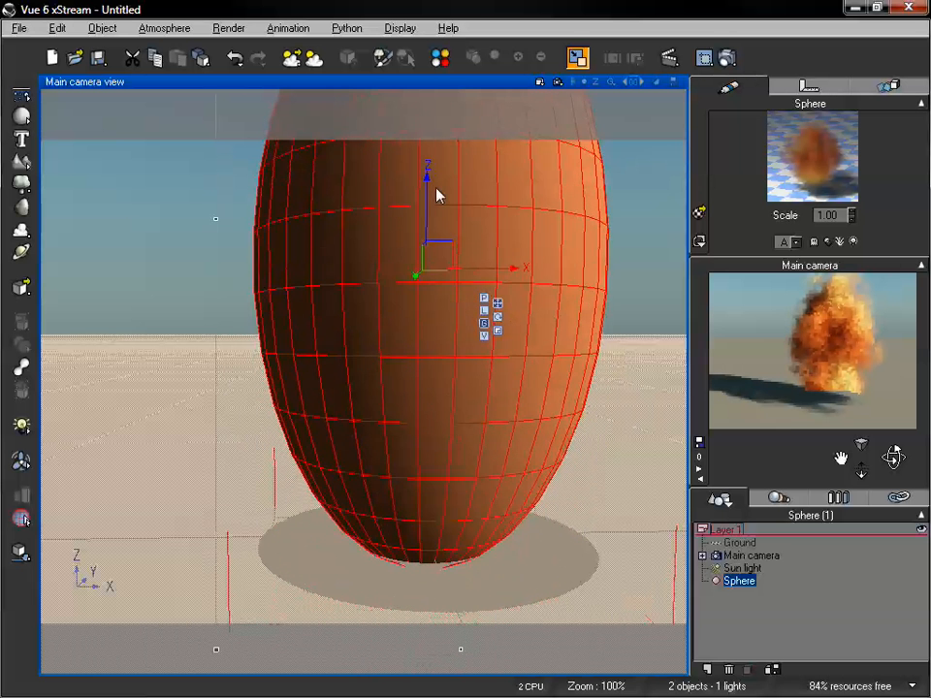
{"action": "left_click_drag", "start_coordinate": [843, 459], "coordinate": [831, 541]}
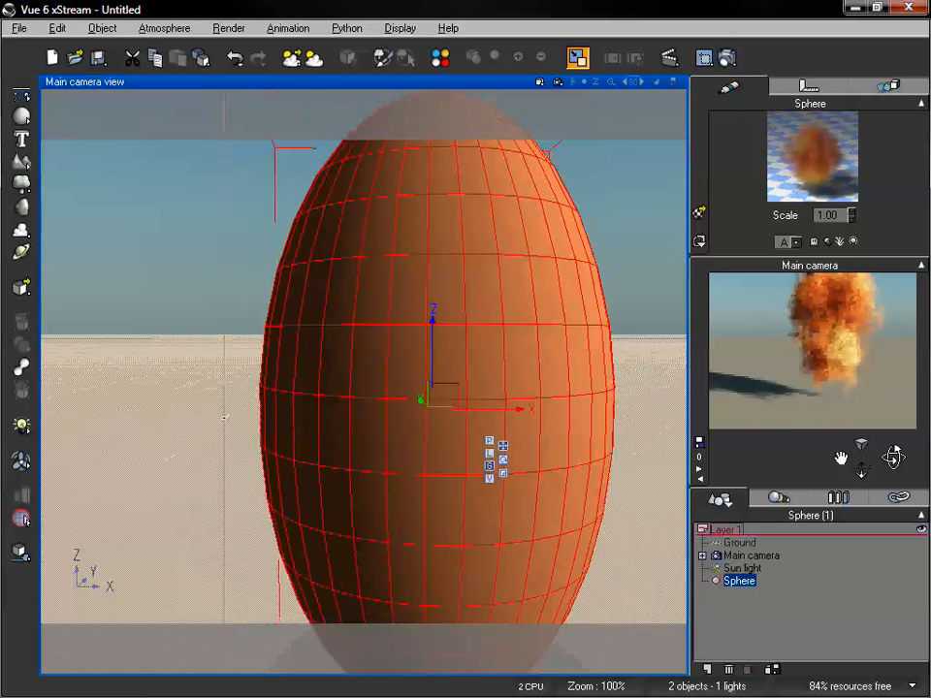
{"action": "left_click_drag", "start_coordinate": [857, 474], "coordinate": [857, 526]}
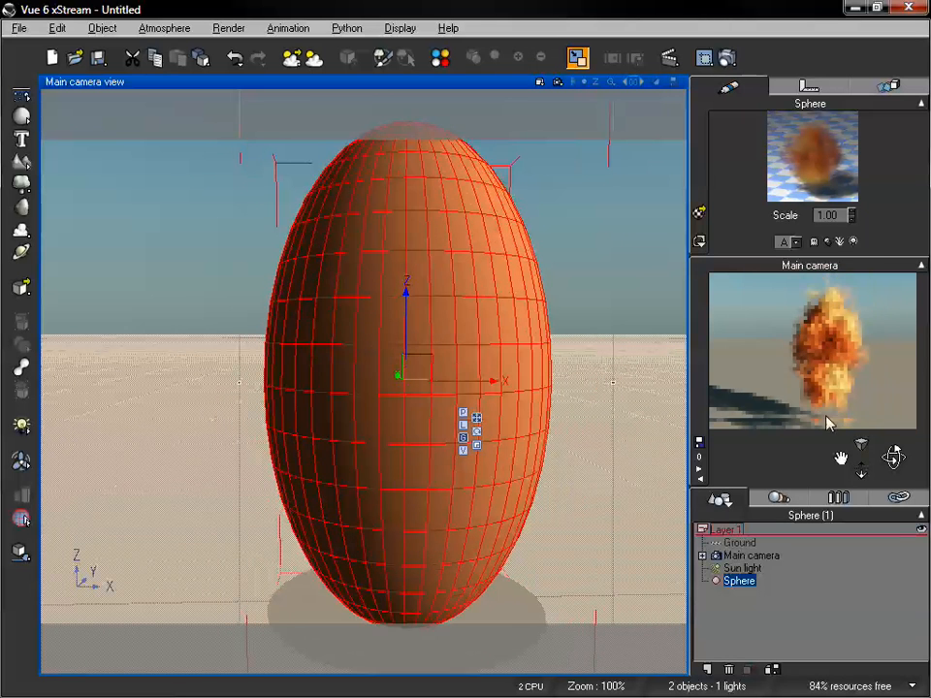
{"action": "left_click_drag", "start_coordinate": [890, 456], "coordinate": [894, 457]}
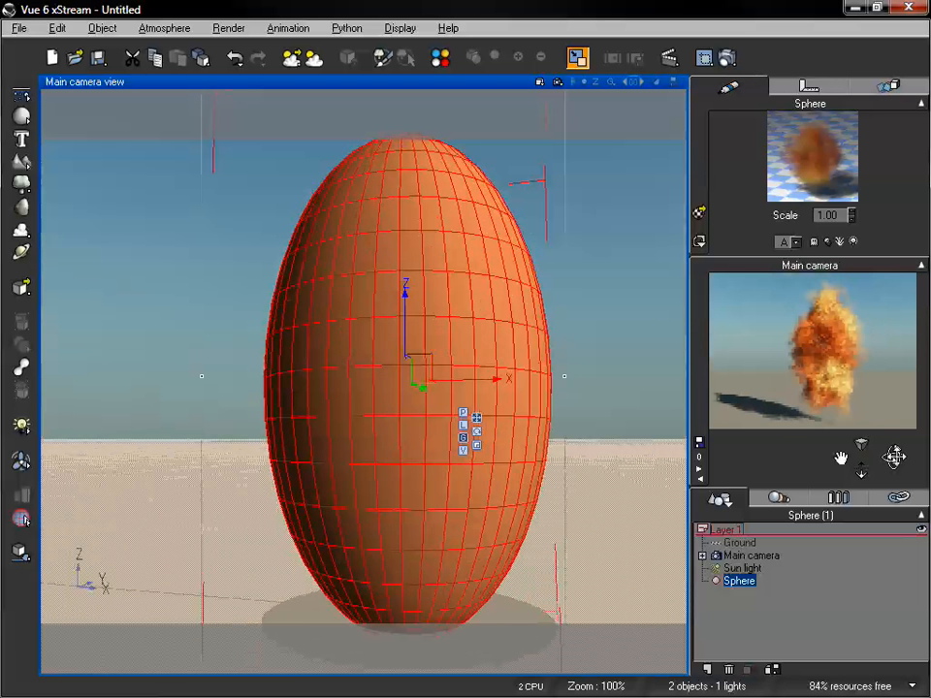
{"action": "left_click_drag", "start_coordinate": [862, 474], "coordinate": [862, 471]}
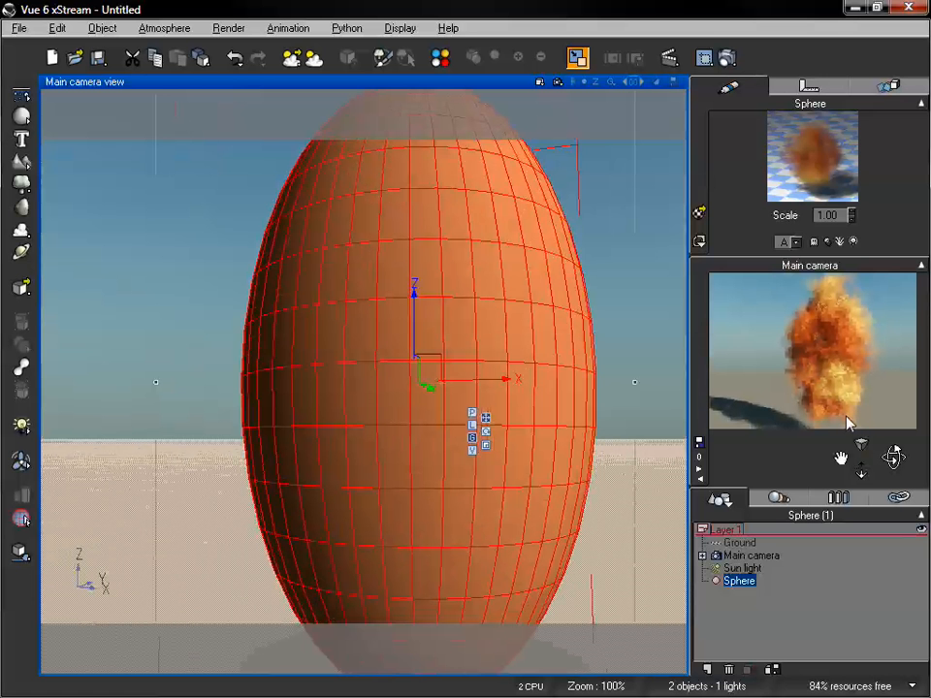
Step: Set the function scale of the sphere material's volumetric color production to .5 in X, Y and Z
{"action": "right_click", "coordinate": [819, 142]}
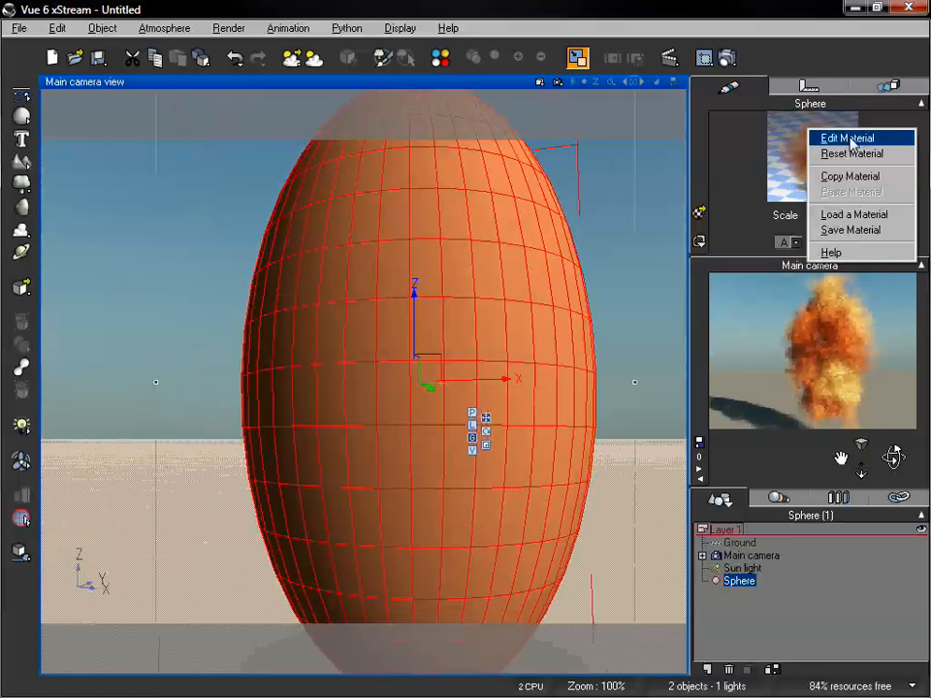
{"action": "left_click", "coordinate": [850, 139]}
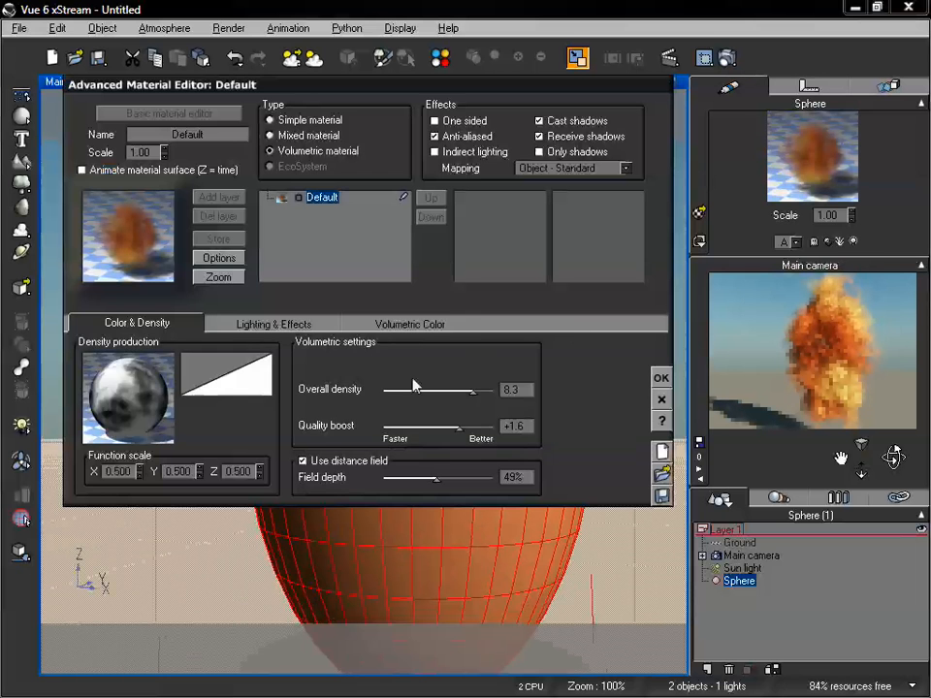
{"action": "left_click", "coordinate": [415, 323]}
{"action": "double_click", "coordinate": [212, 430]}
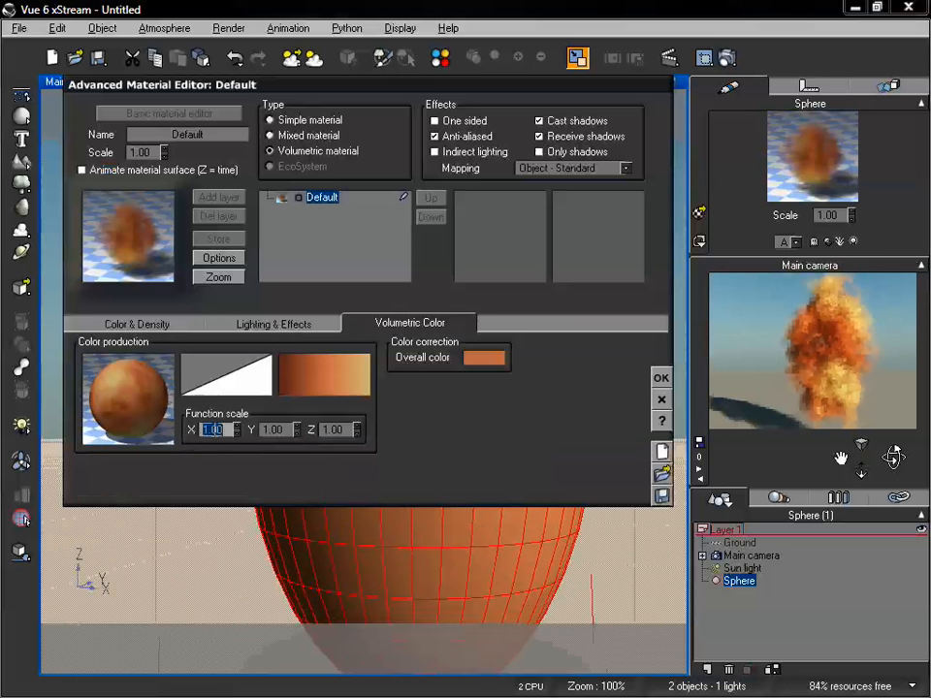
{"action": "type", "text": ".5"}
{"action": "double_click", "coordinate": [279, 430]}
{"action": "type", "text": ".5"}
{"action": "double_click", "coordinate": [343, 431]}
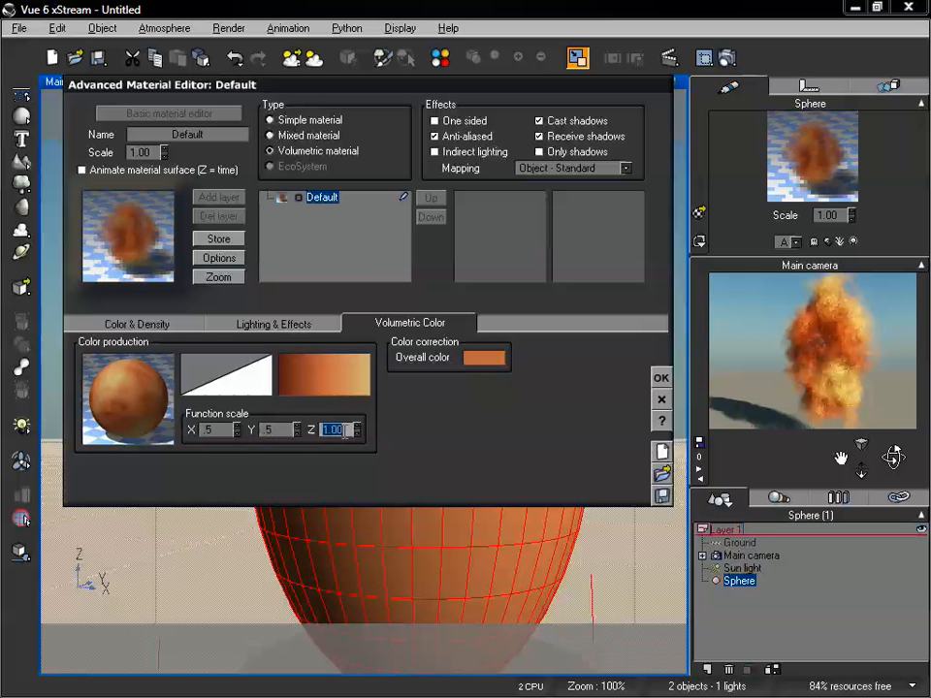
{"action": "type", "text": ".5"}
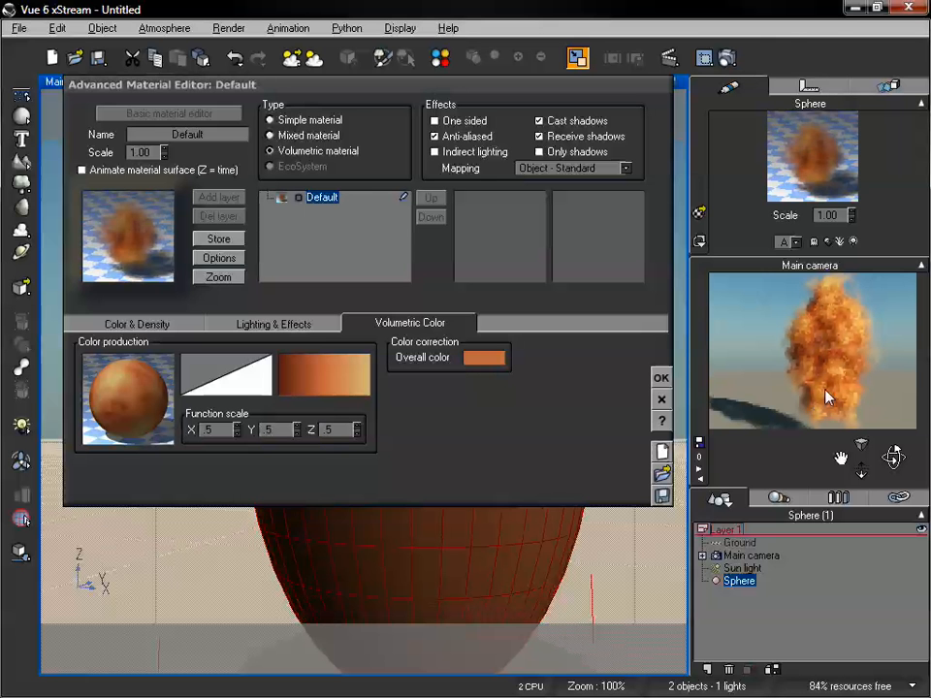
Step: Load the Fields color map from the Rocks and Grass collection into the volumetric color production
{"action": "right_click", "coordinate": [341, 368]}
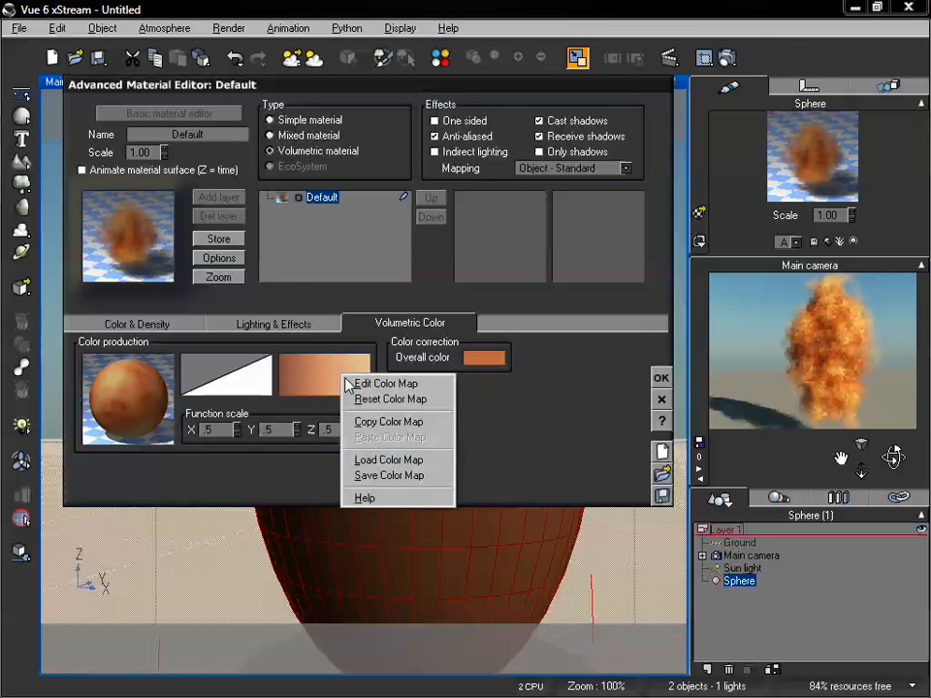
{"action": "left_click", "coordinate": [373, 460]}
{"action": "left_click", "coordinate": [406, 309]}
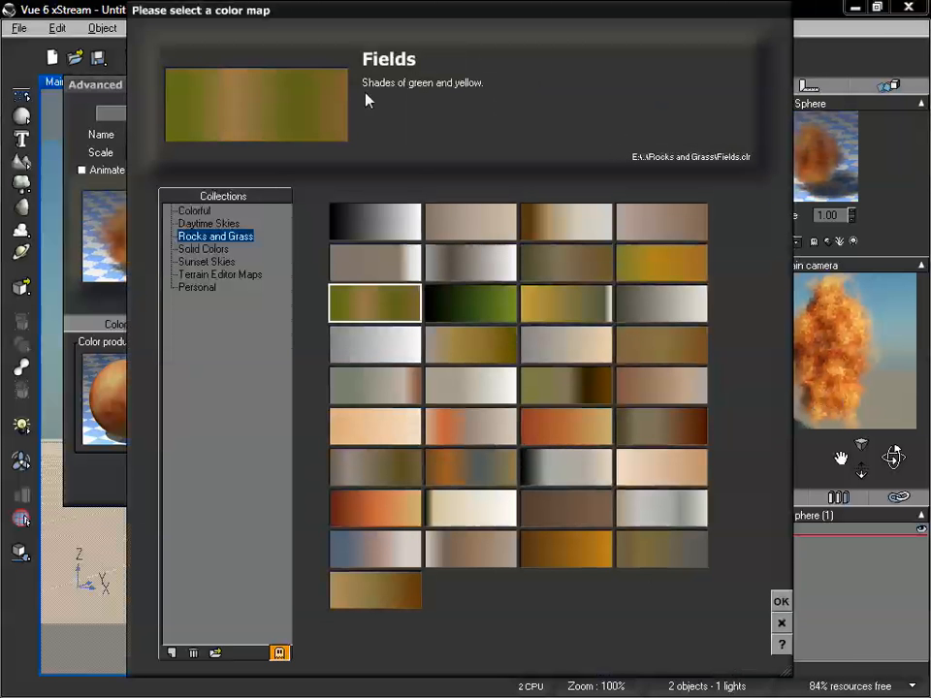
{"action": "left_click", "coordinate": [790, 604]}
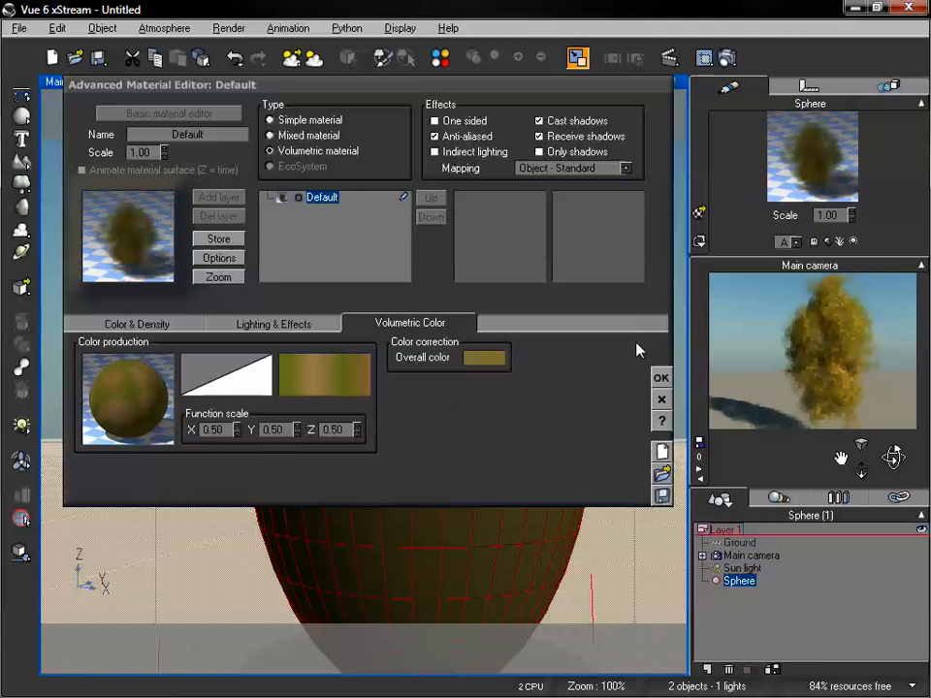
Step: Replace the volumetric color map with Red from the Sunset Skies collection
{"action": "right_click", "coordinate": [320, 361]}
{"action": "left_click", "coordinate": [358, 450]}
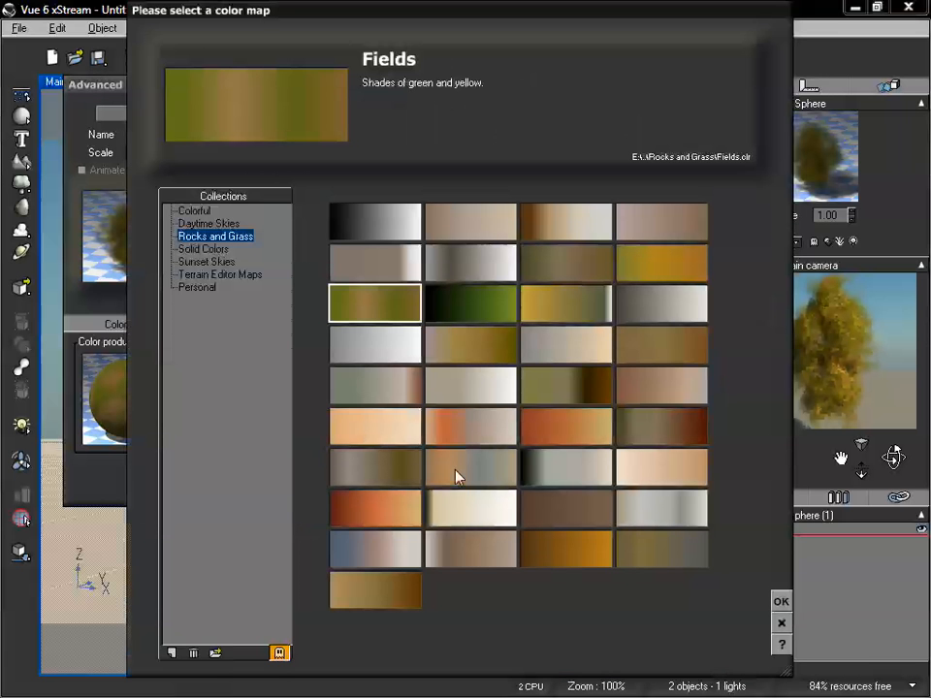
{"action": "left_click", "coordinate": [206, 262]}
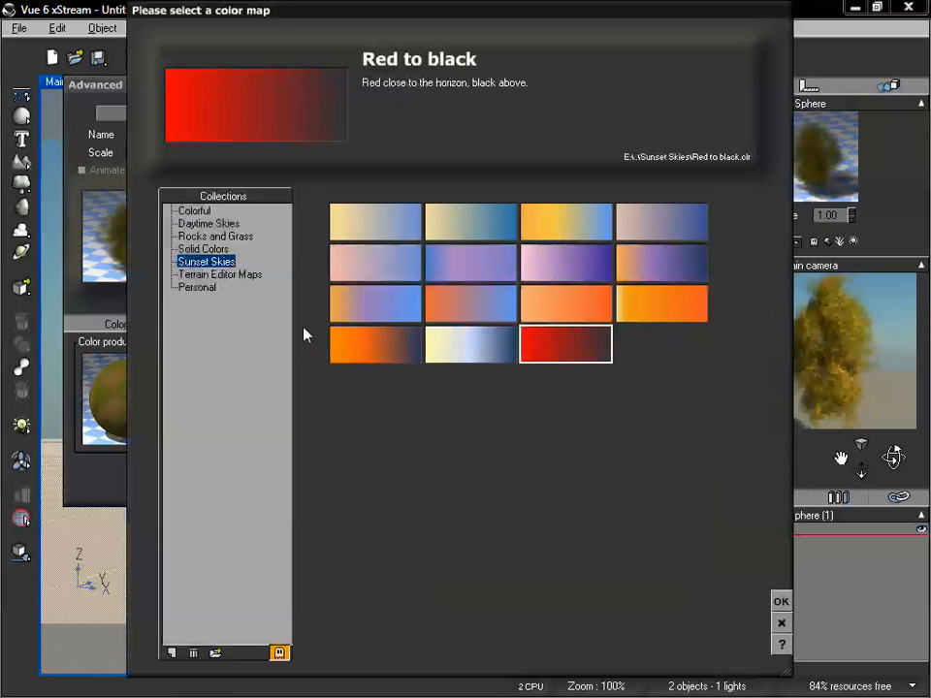
{"action": "left_click", "coordinate": [384, 351]}
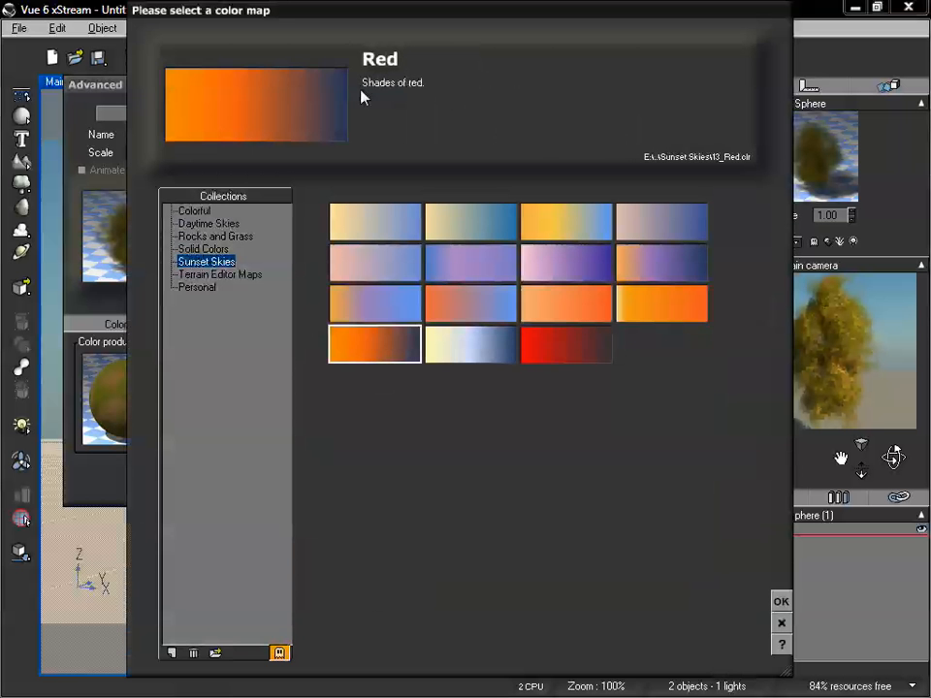
{"action": "left_click", "coordinate": [782, 603]}
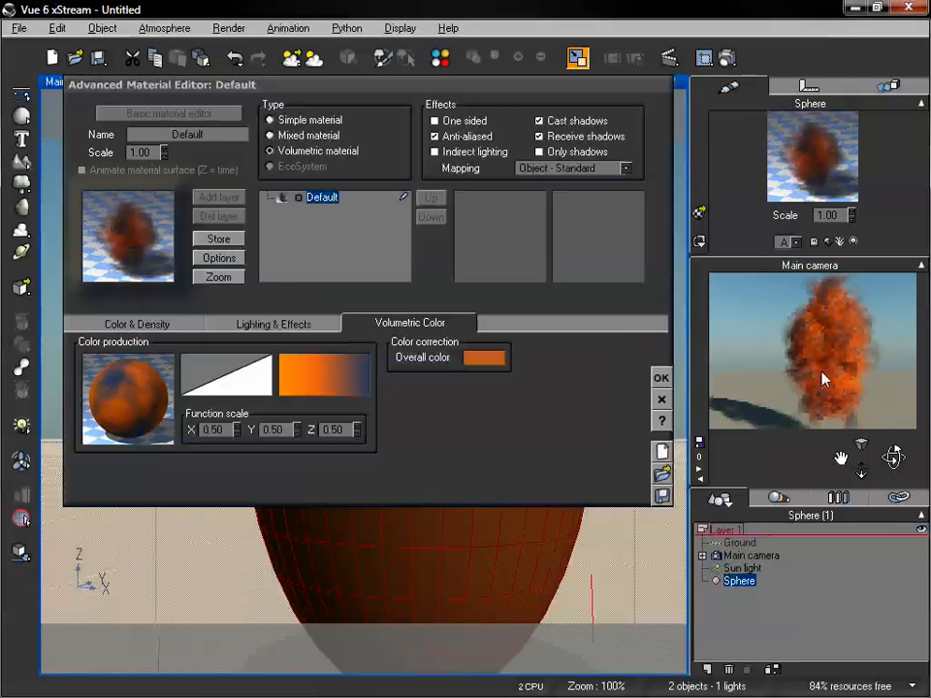
Step: Replace the volumetric color map with Orange from the Sunset Skies collection
{"action": "right_click", "coordinate": [285, 375]}
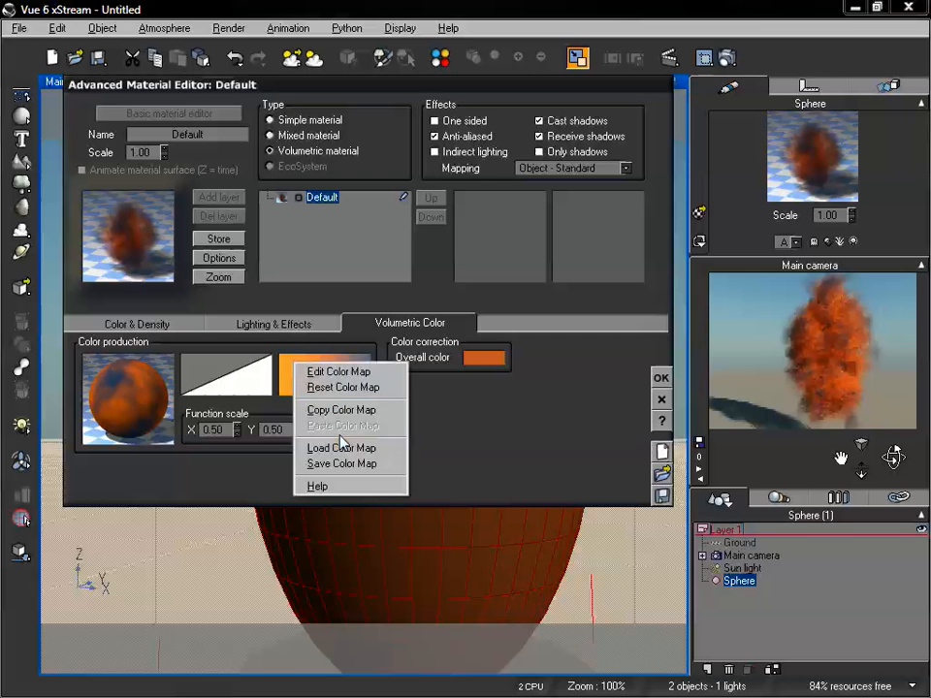
{"action": "left_click", "coordinate": [342, 449]}
{"action": "left_click", "coordinate": [654, 302]}
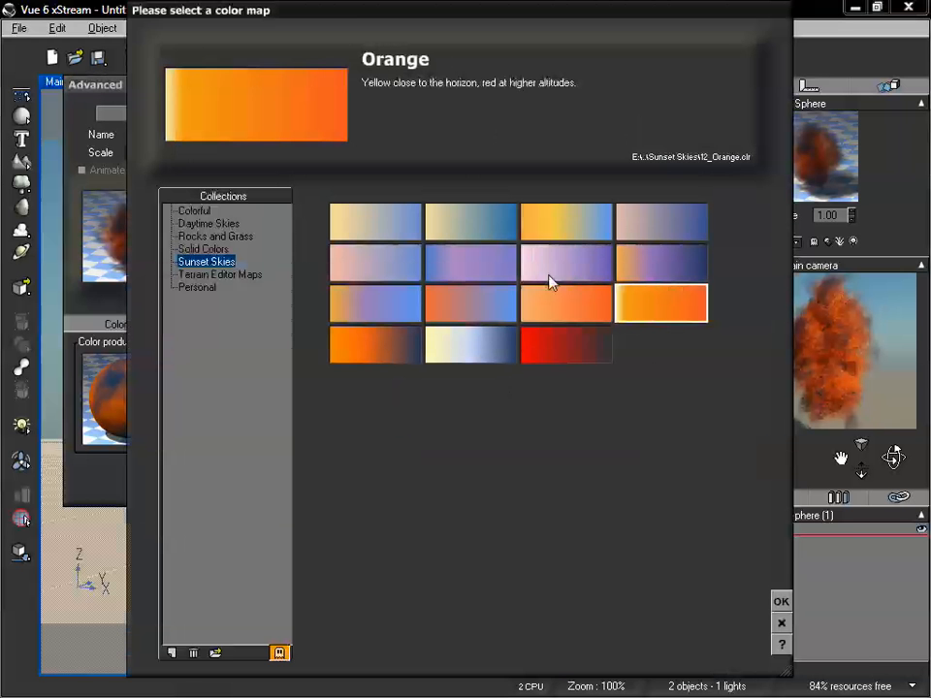
{"action": "left_click", "coordinate": [785, 600]}
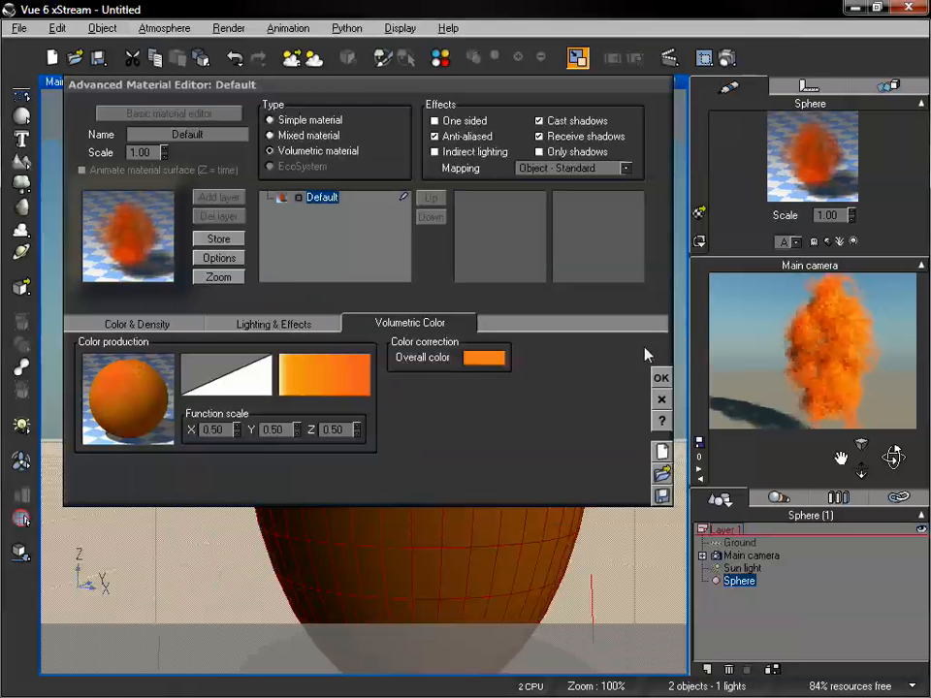
Step: Replace the volumetric color map with Canyon from the Terrain Editor Maps collection
{"action": "right_click", "coordinate": [334, 373]}
{"action": "left_click", "coordinate": [393, 458]}
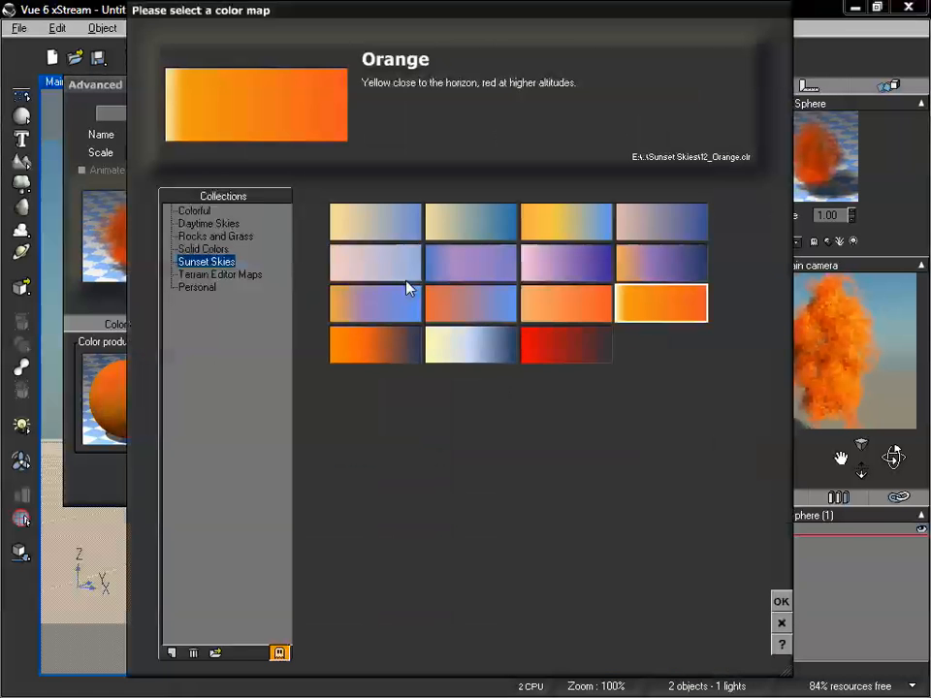
{"action": "left_click", "coordinate": [215, 275]}
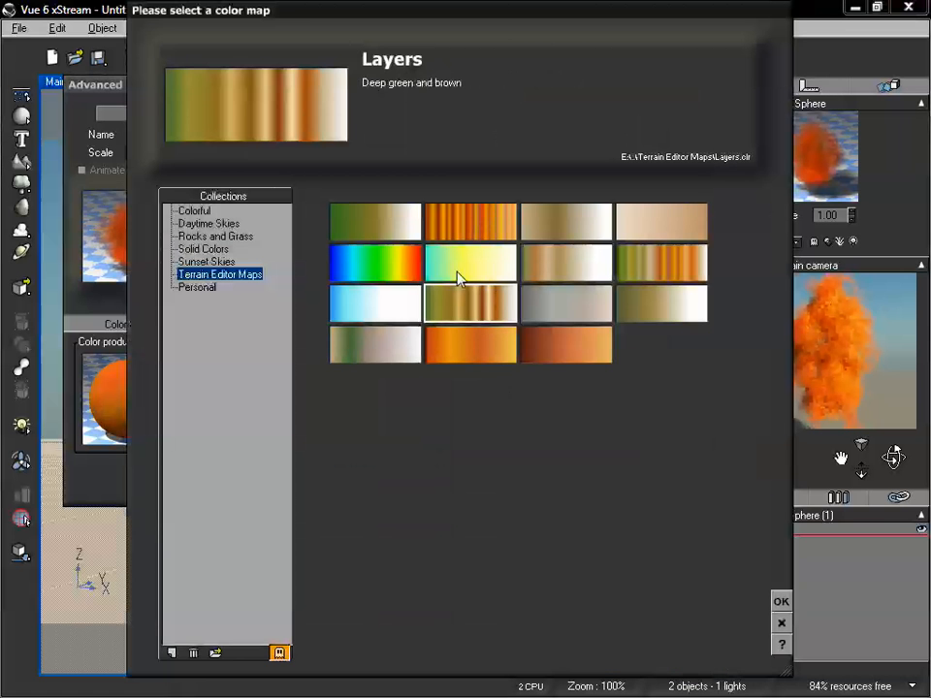
{"action": "left_click", "coordinate": [473, 222]}
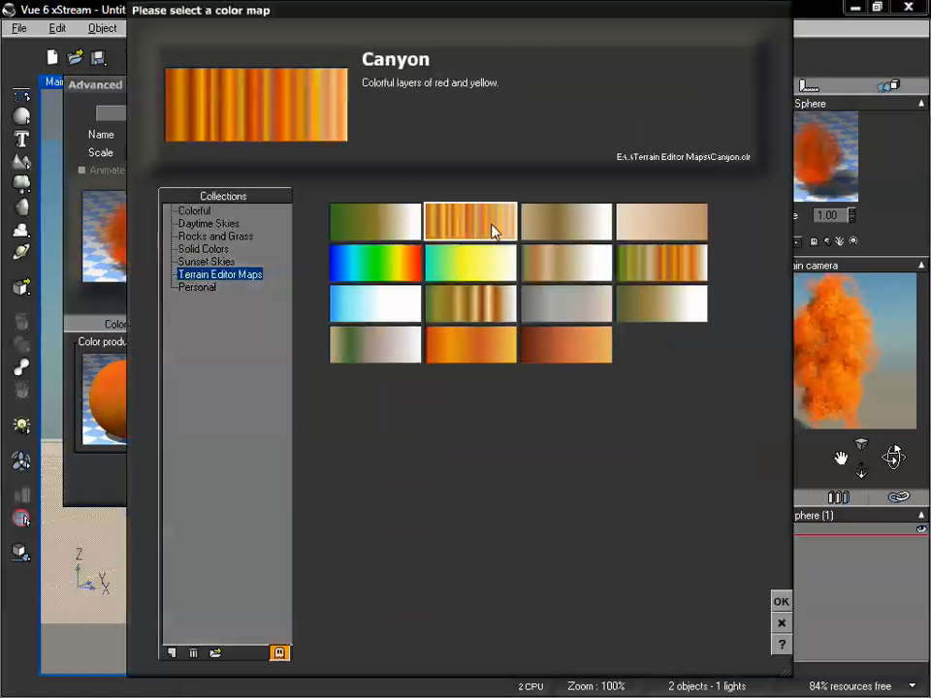
{"action": "left_click", "coordinate": [782, 602]}
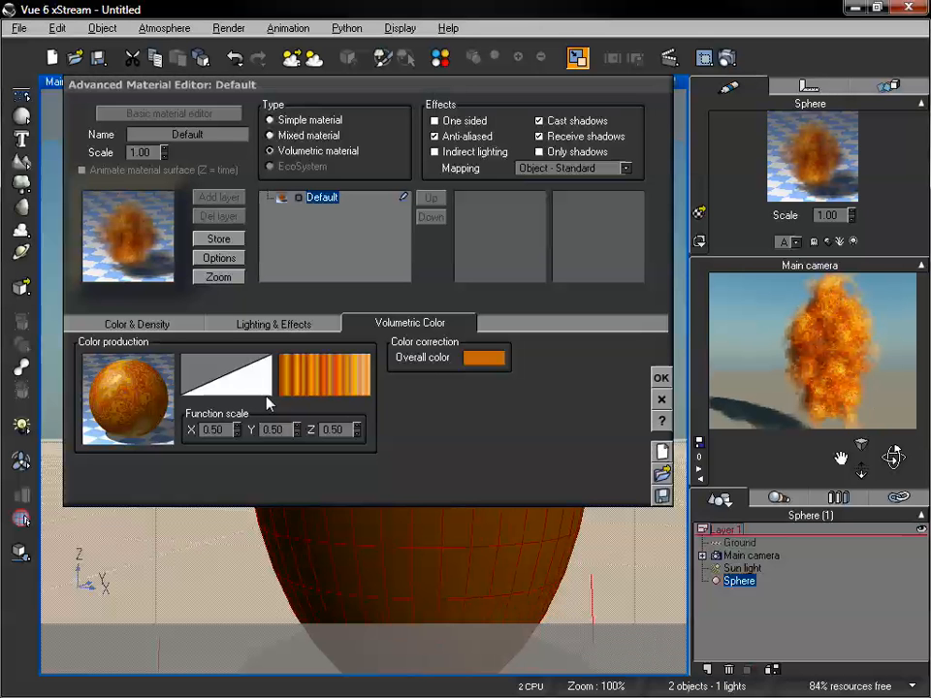
Step: Replace the volumetric color map with Layers from the Terrain Editor Maps collection
{"action": "right_click", "coordinate": [326, 361]}
{"action": "left_click", "coordinate": [364, 445]}
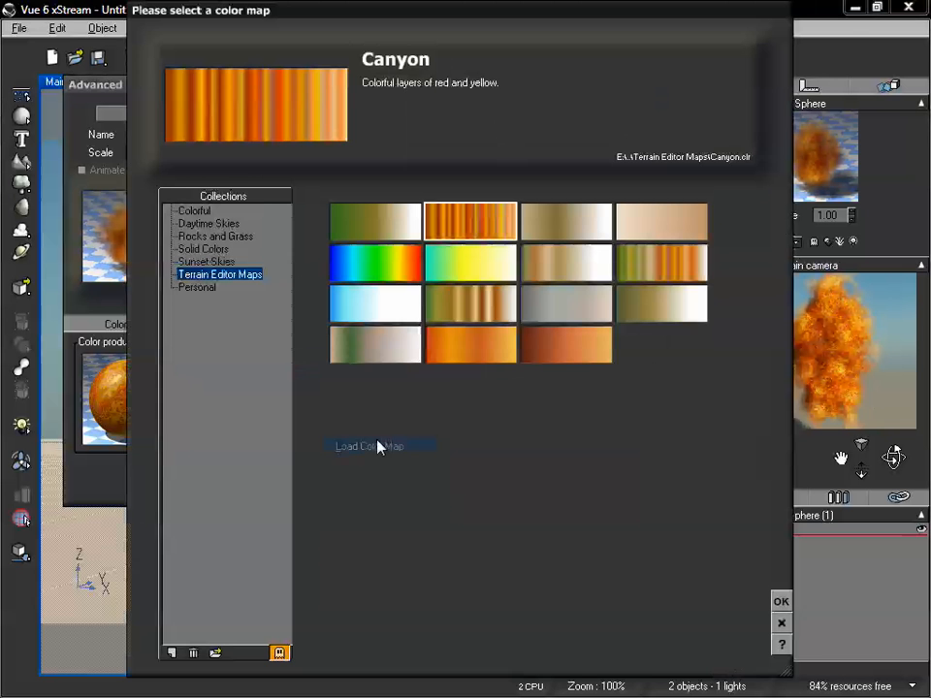
{"action": "left_click", "coordinate": [474, 305]}
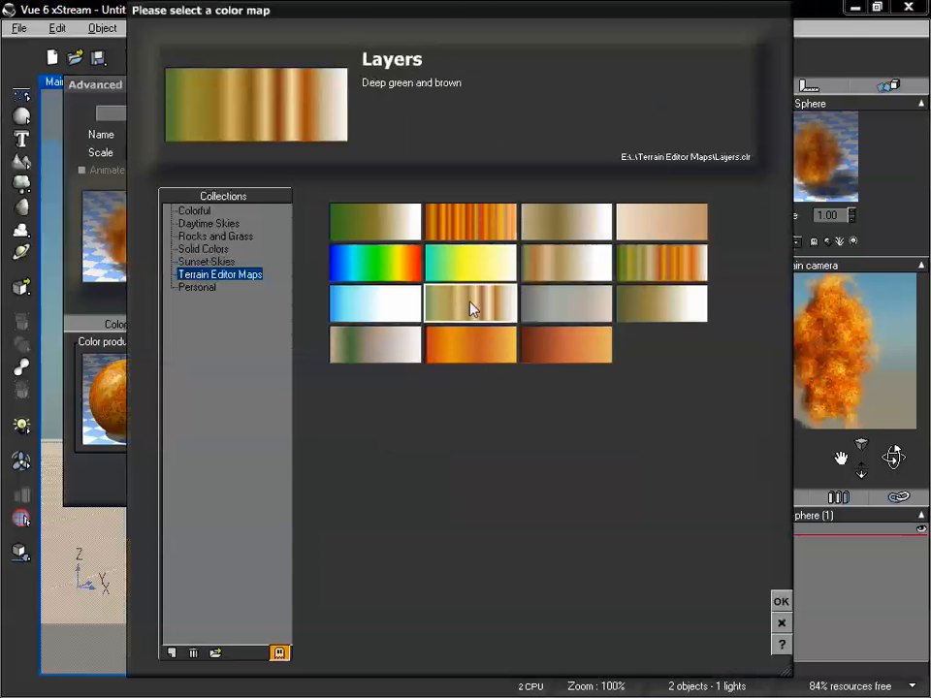
{"action": "left_click", "coordinate": [782, 601]}
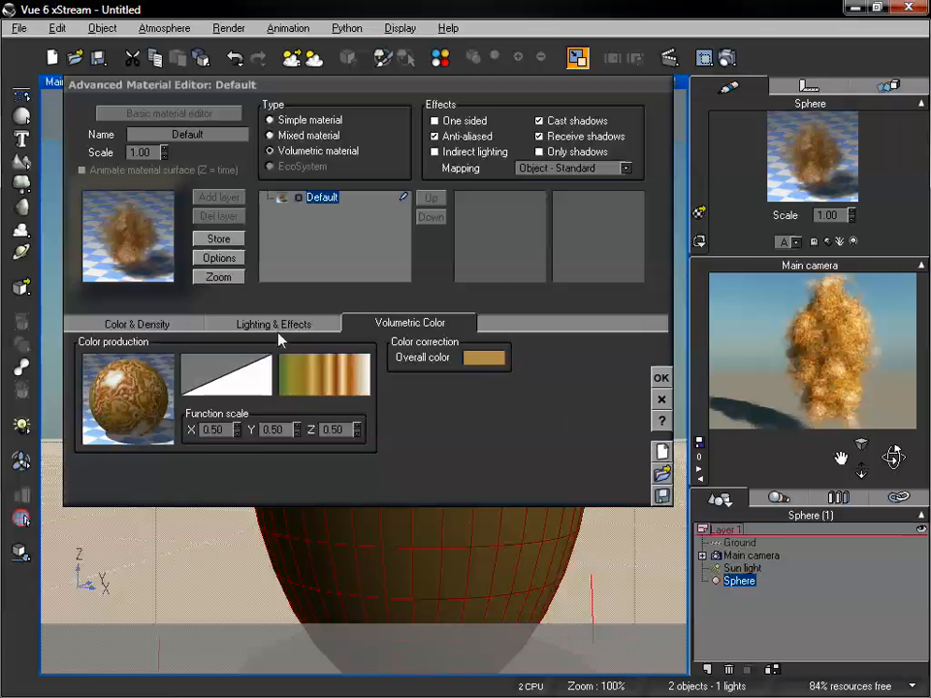
Step: Reset the color map of the volumetric color production
{"action": "left_click", "coordinate": [306, 326]}
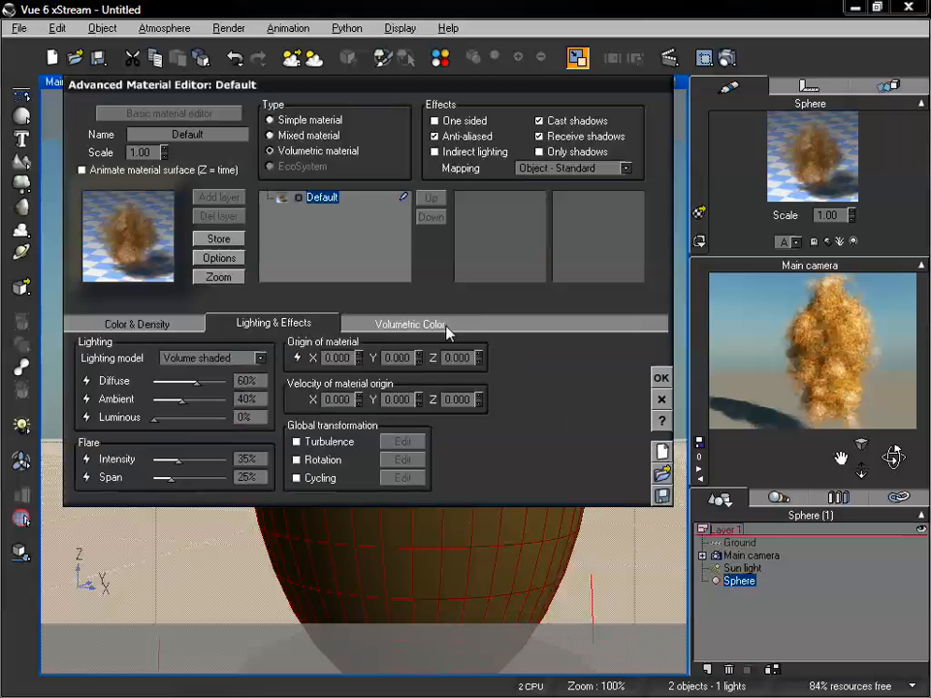
{"action": "left_click", "coordinate": [420, 324]}
{"action": "right_click", "coordinate": [342, 376]}
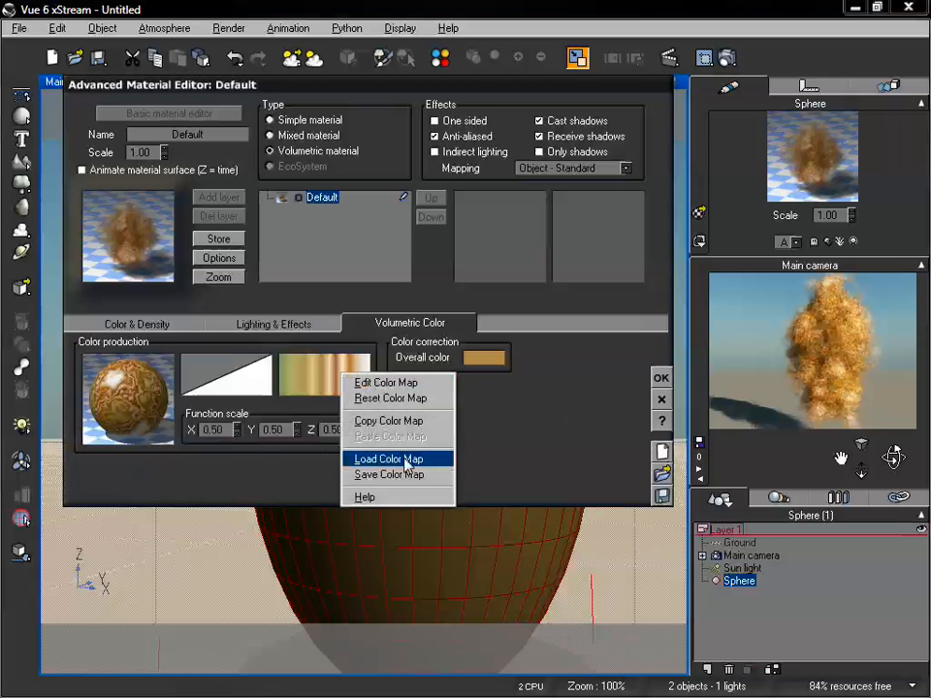
{"action": "left_click", "coordinate": [406, 399]}
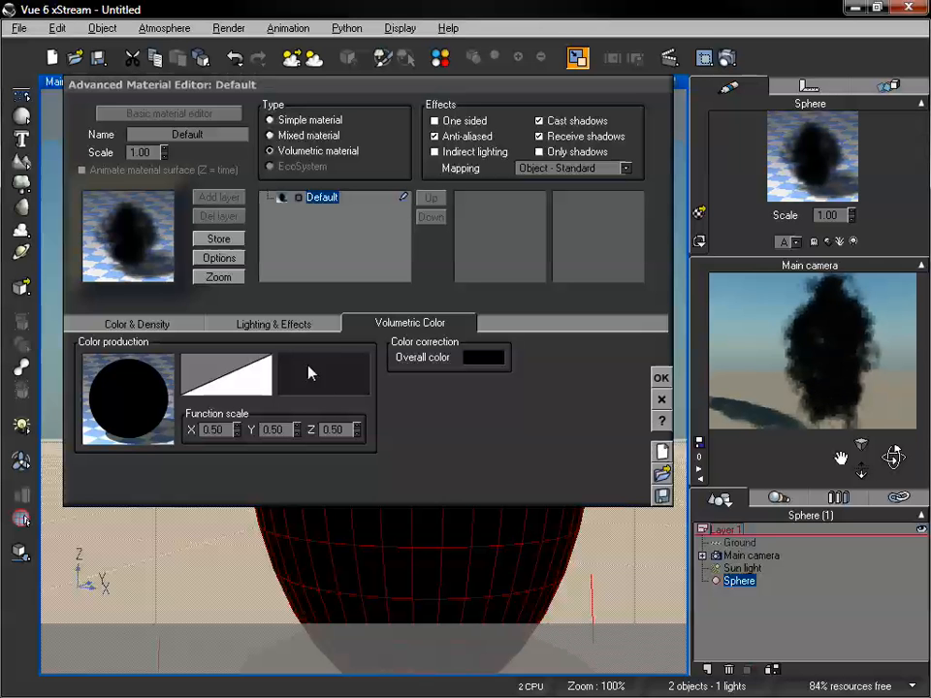
Step: Edit the volumetric color map and add a black key color at position -1.00
{"action": "right_click", "coordinate": [330, 382]}
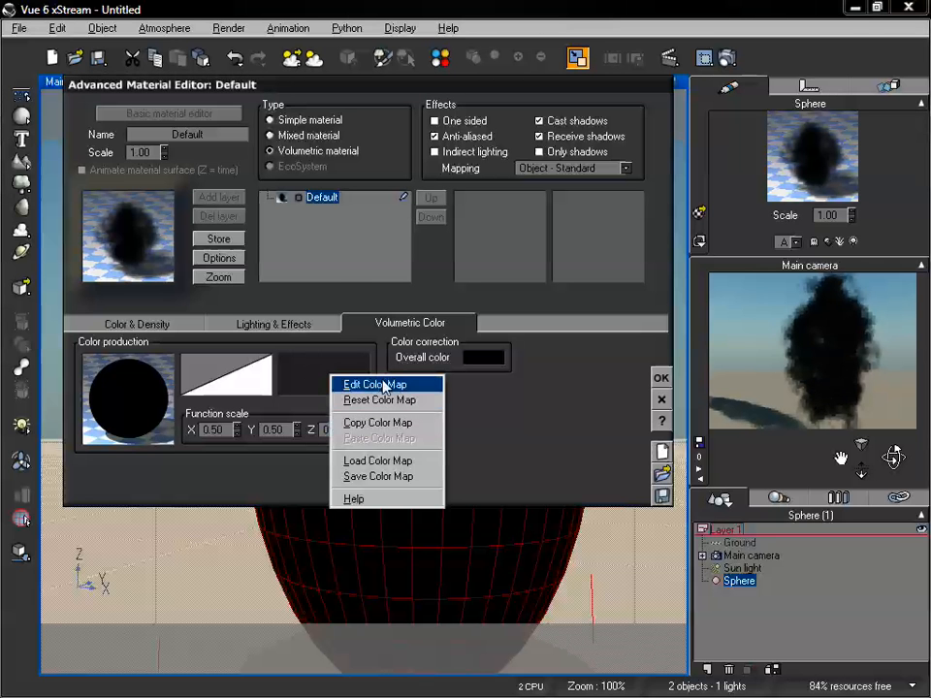
{"action": "left_click", "coordinate": [384, 385]}
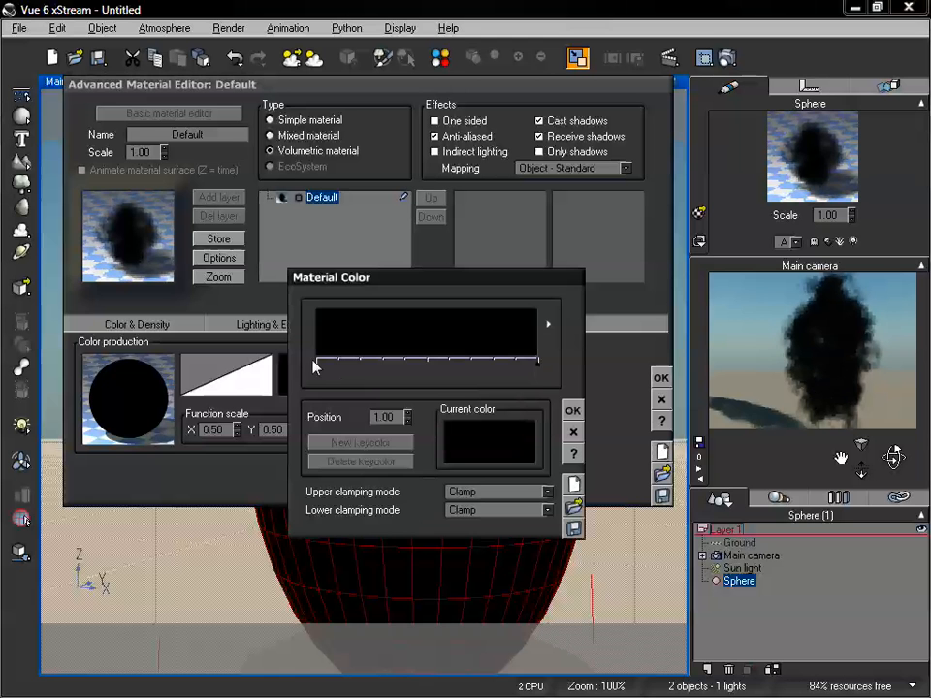
{"action": "left_click", "coordinate": [317, 355]}
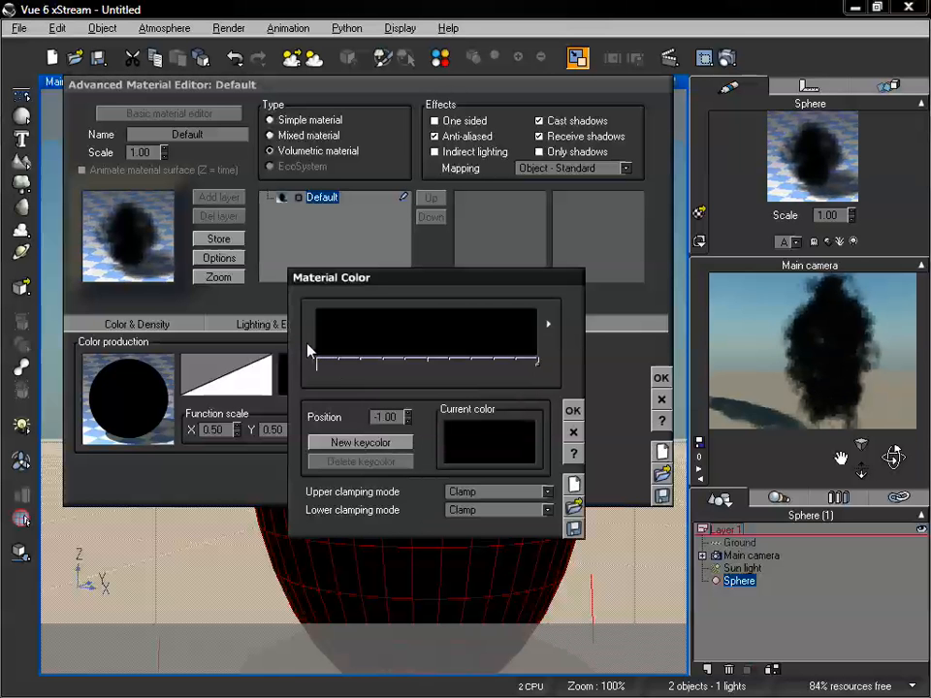
{"action": "left_click", "coordinate": [378, 442]}
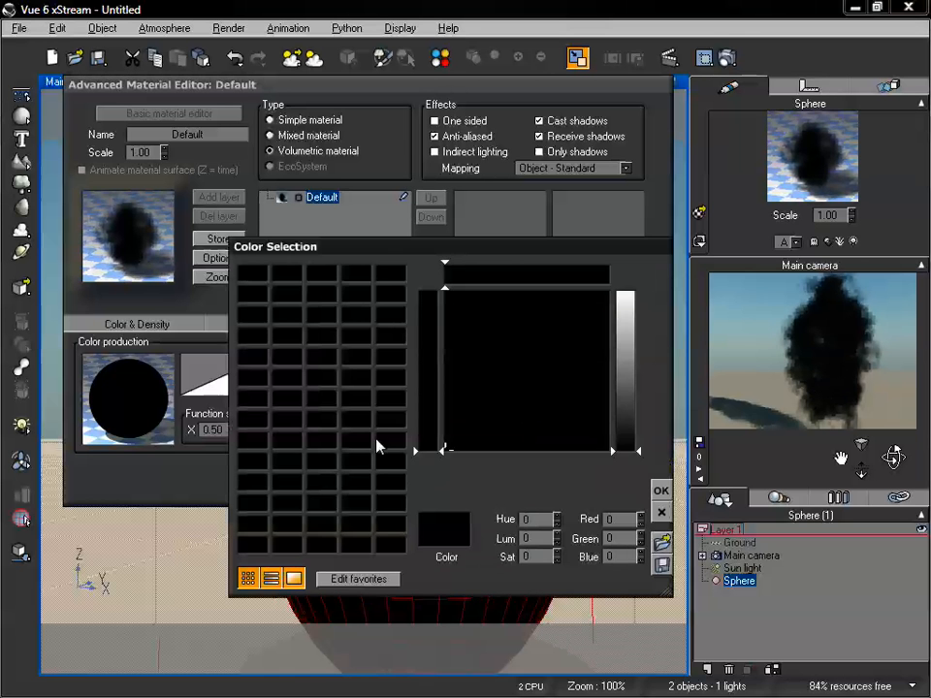
{"action": "left_click", "coordinate": [661, 491]}
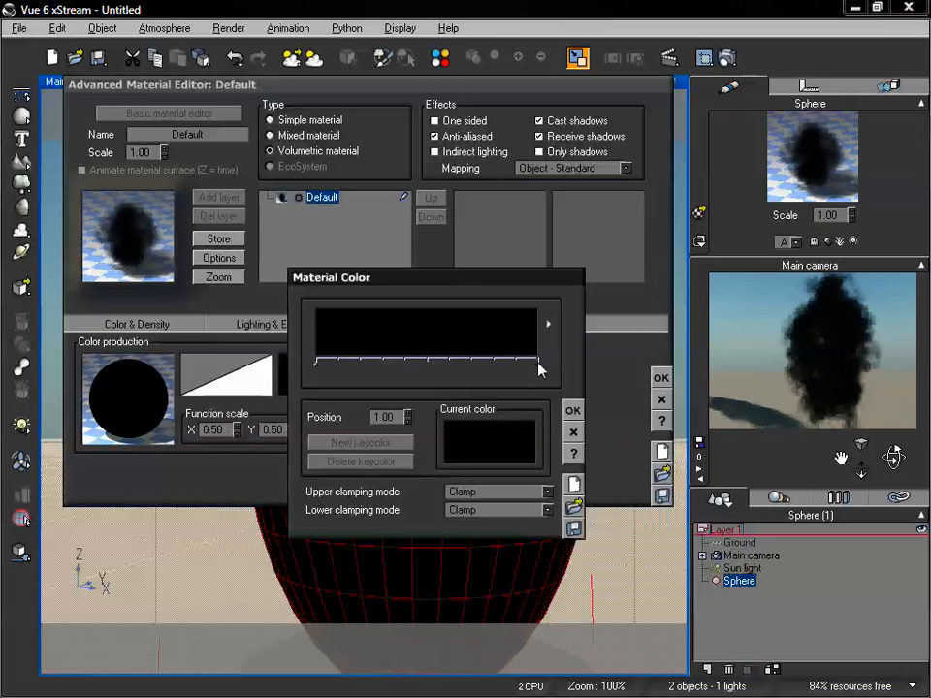
Step: Set the key color at position 1.00 to a dark grey with luminance 46 and accept the color map
{"action": "left_click", "coordinate": [488, 443]}
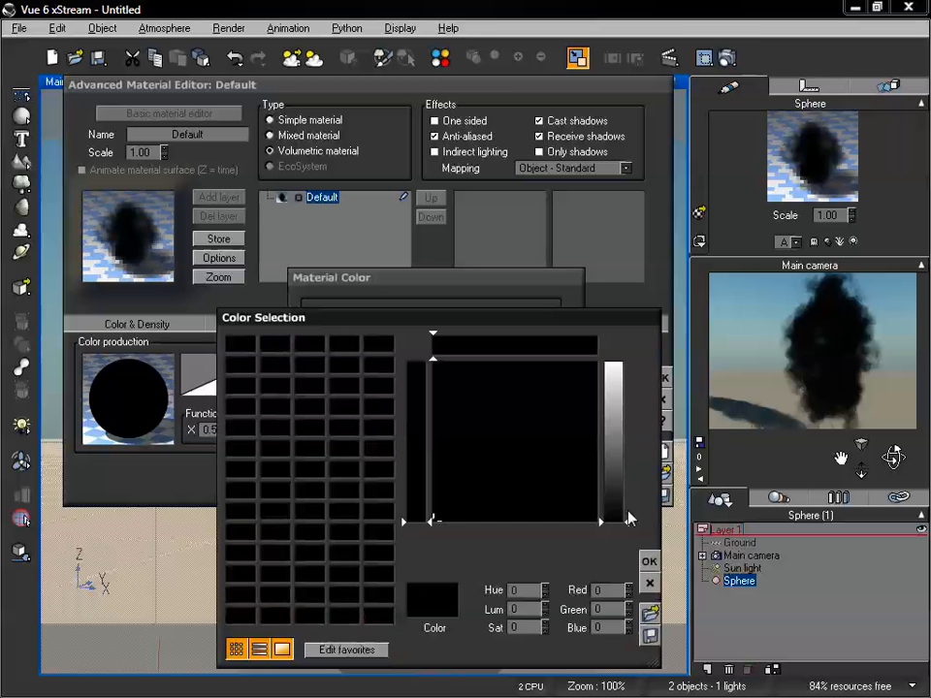
{"action": "left_click_drag", "start_coordinate": [626, 522], "coordinate": [626, 500]}
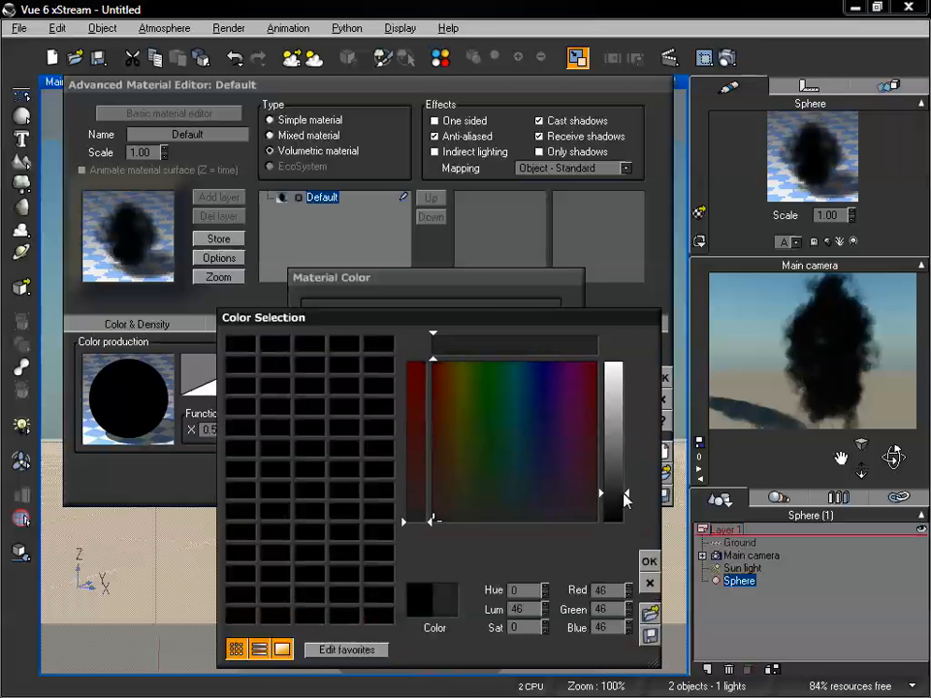
{"action": "left_click", "coordinate": [648, 561]}
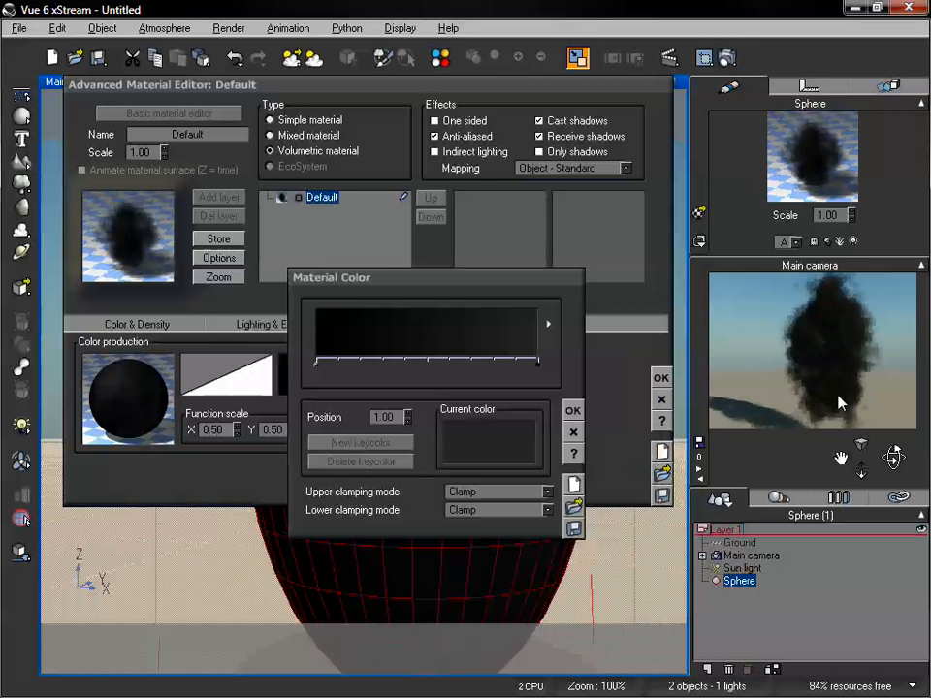
{"action": "left_click_drag", "start_coordinate": [888, 459], "coordinate": [842, 455]}
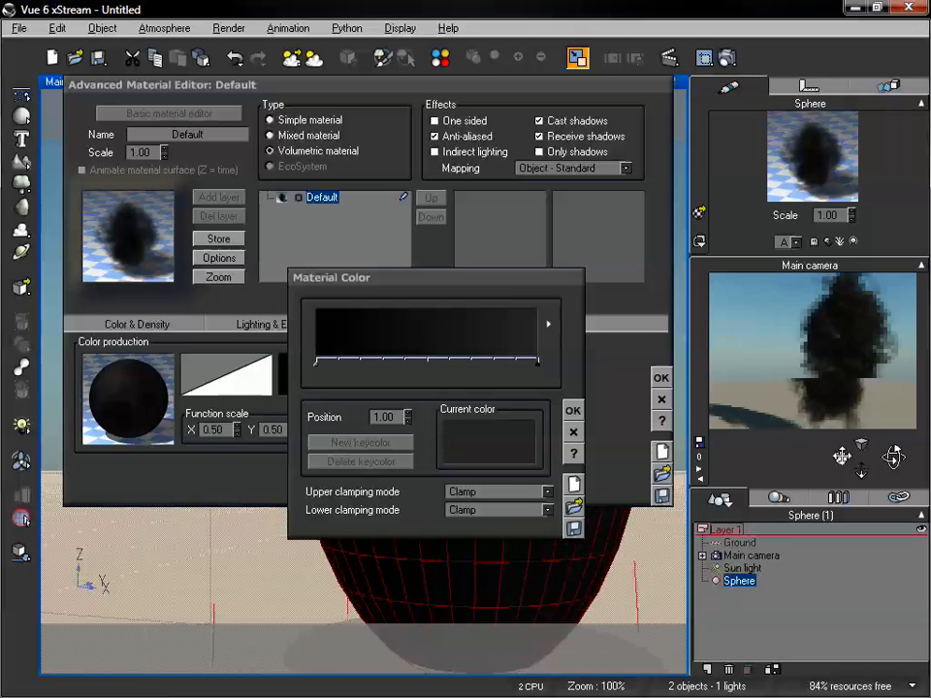
{"action": "left_click", "coordinate": [574, 412]}
Step: Raise the material's lighting to 87% diffuse, 85% ambient and 77% luminous
{"action": "left_click", "coordinate": [313, 329]}
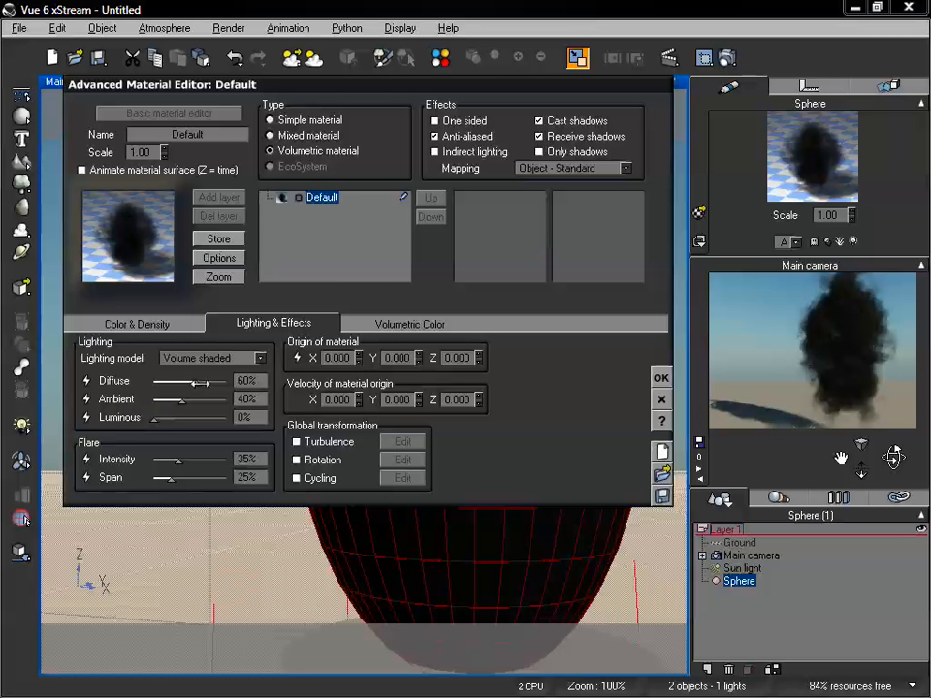
{"action": "left_click_drag", "start_coordinate": [220, 384], "coordinate": [225, 387]}
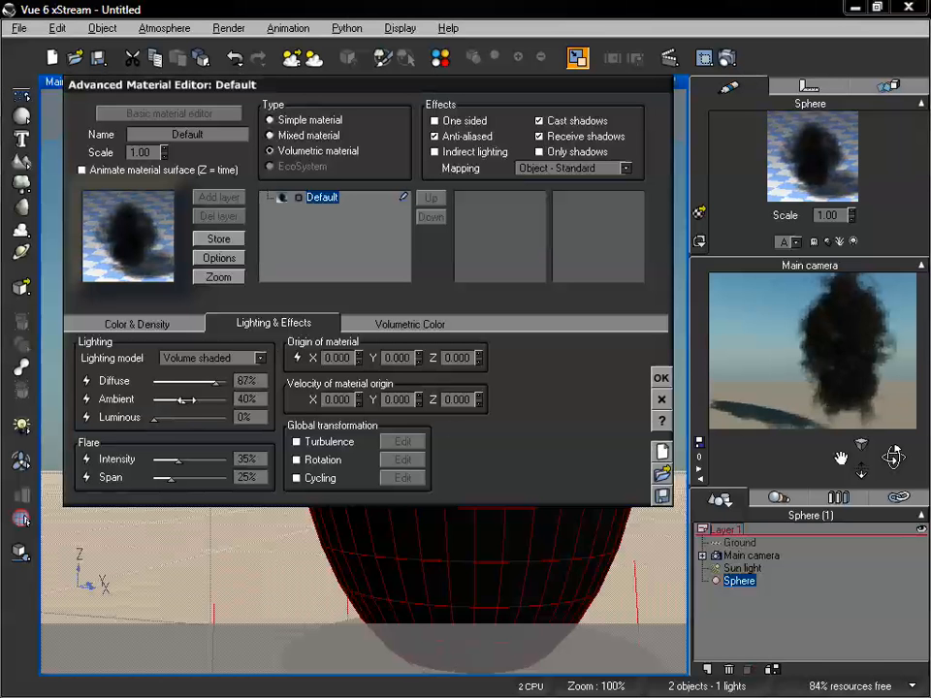
{"action": "left_click_drag", "start_coordinate": [182, 399], "coordinate": [215, 398]}
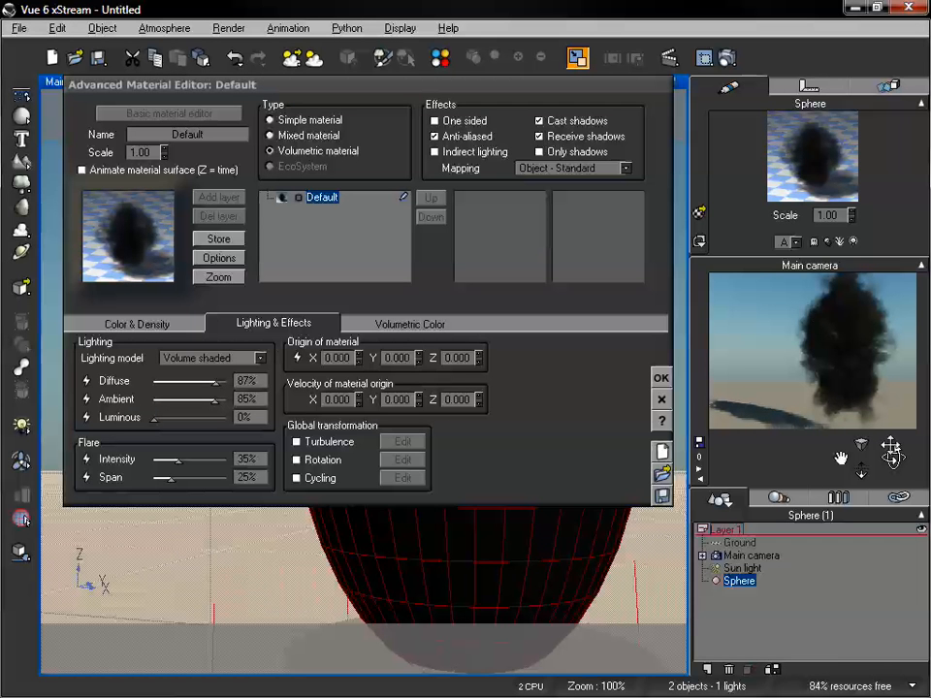
{"action": "left_click_drag", "start_coordinate": [893, 457], "coordinate": [919, 464]}
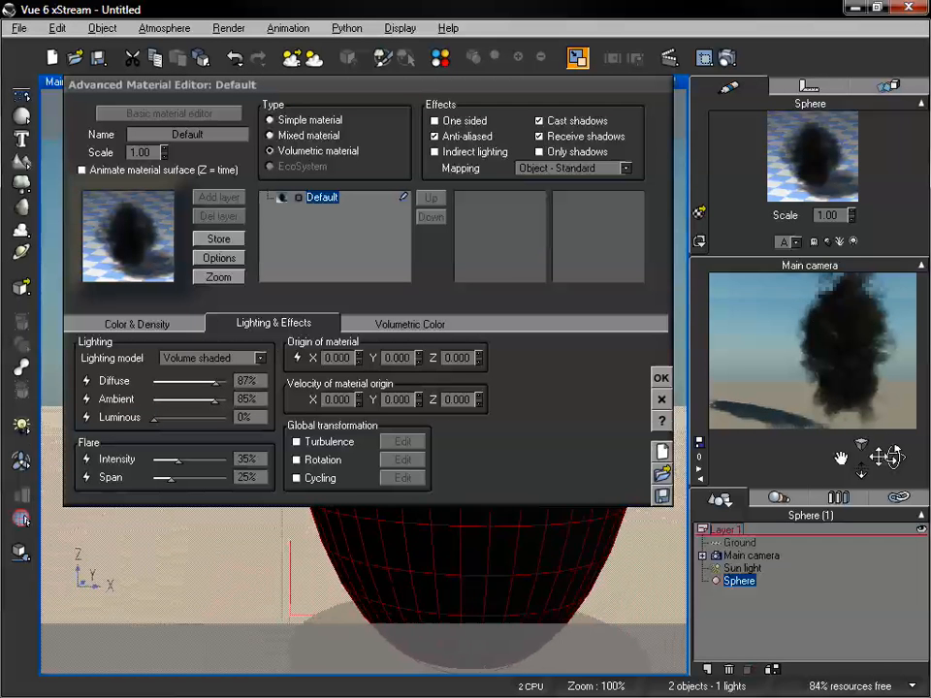
{"action": "left_click_drag", "start_coordinate": [861, 472], "coordinate": [862, 485]}
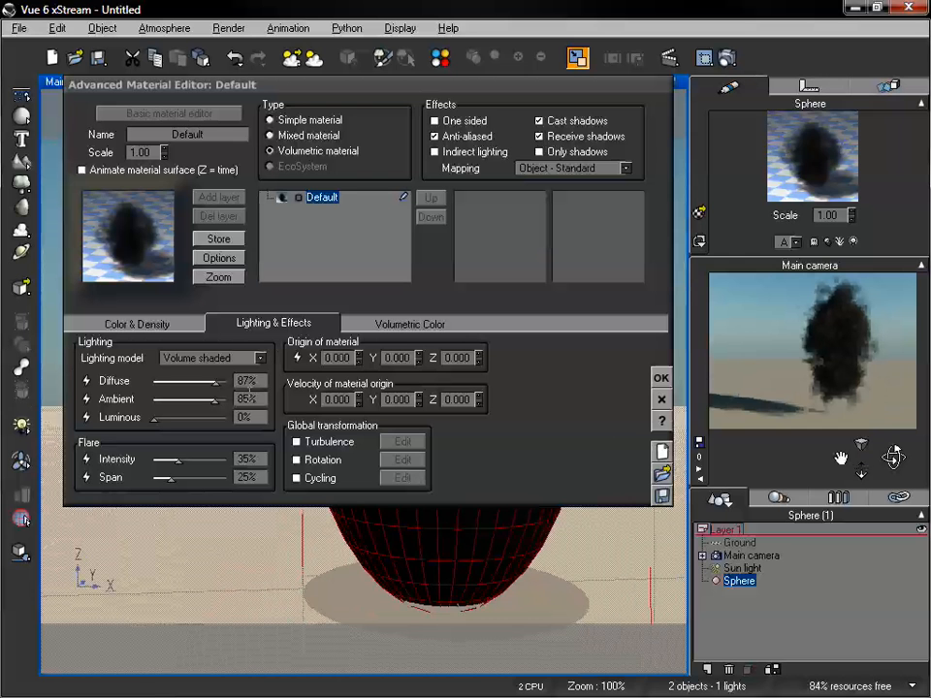
{"action": "left_click_drag", "start_coordinate": [155, 417], "coordinate": [512, 373]}
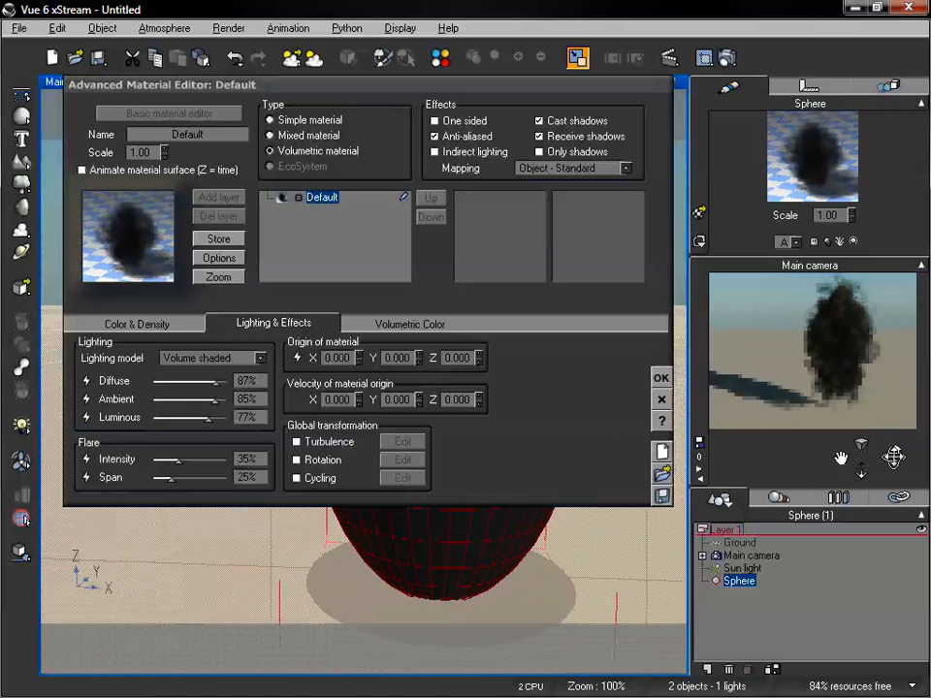
Step: Load the Iceberg altitude map from the Terrain Editor Maps collection as the volumetric color map
{"action": "left_click", "coordinate": [412, 325]}
{"action": "right_click", "coordinate": [342, 374]}
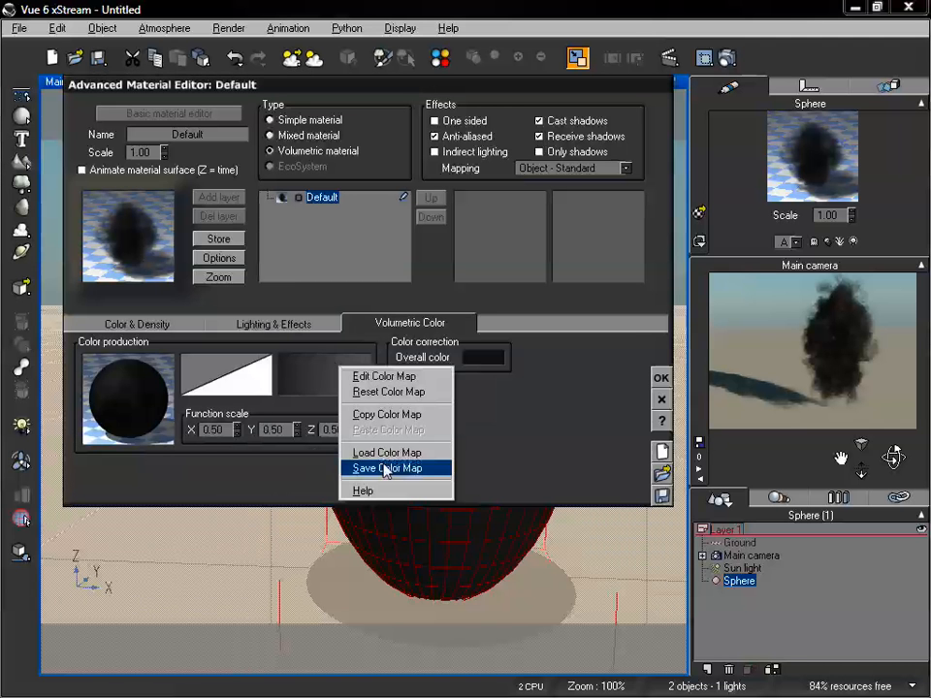
{"action": "left_click", "coordinate": [395, 459]}
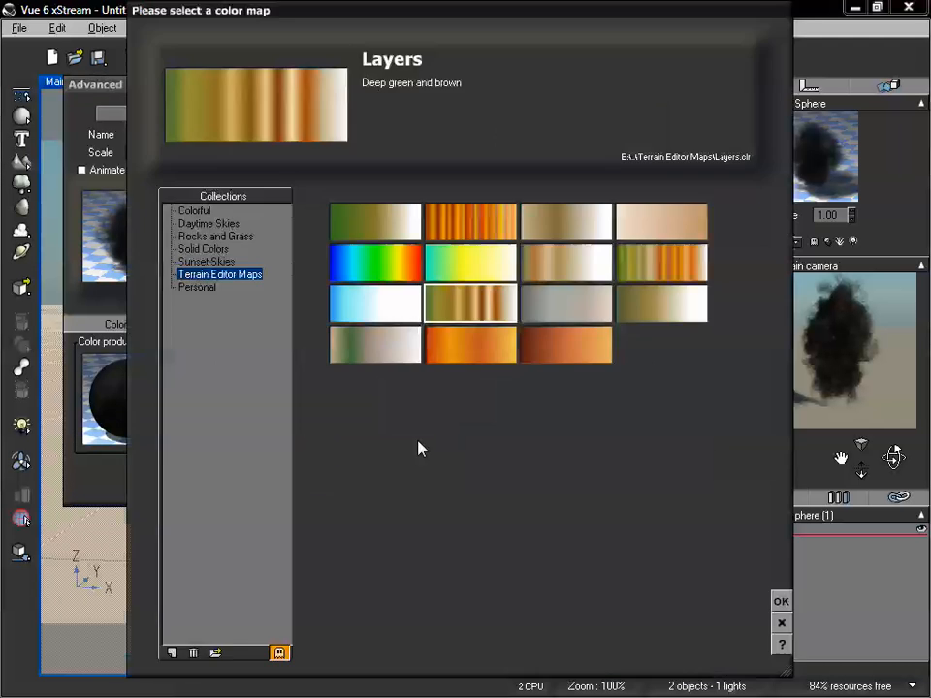
{"action": "left_click", "coordinate": [379, 315]}
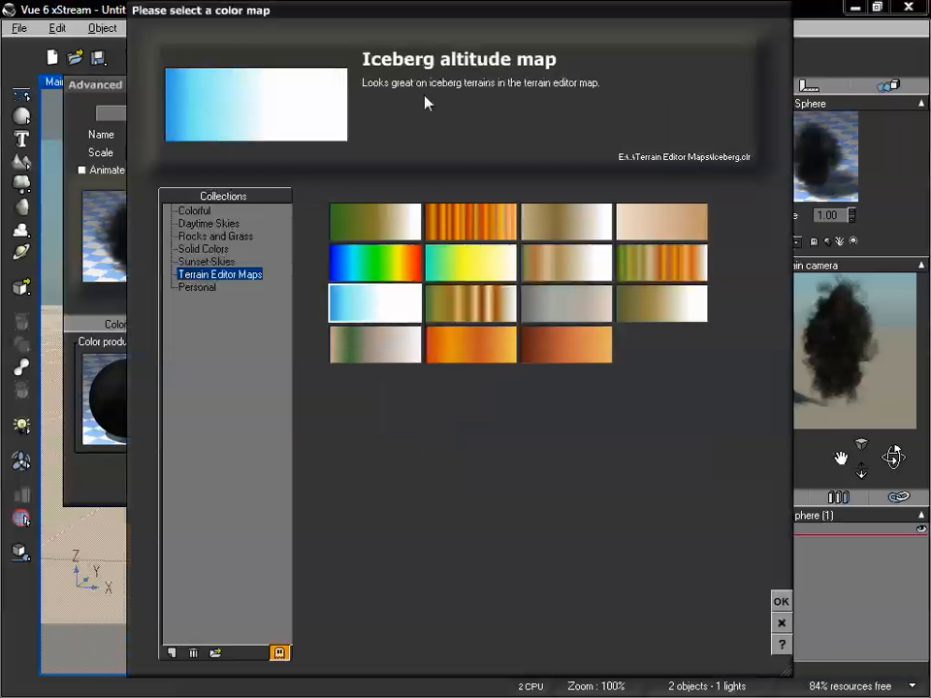
{"action": "left_click", "coordinate": [781, 601]}
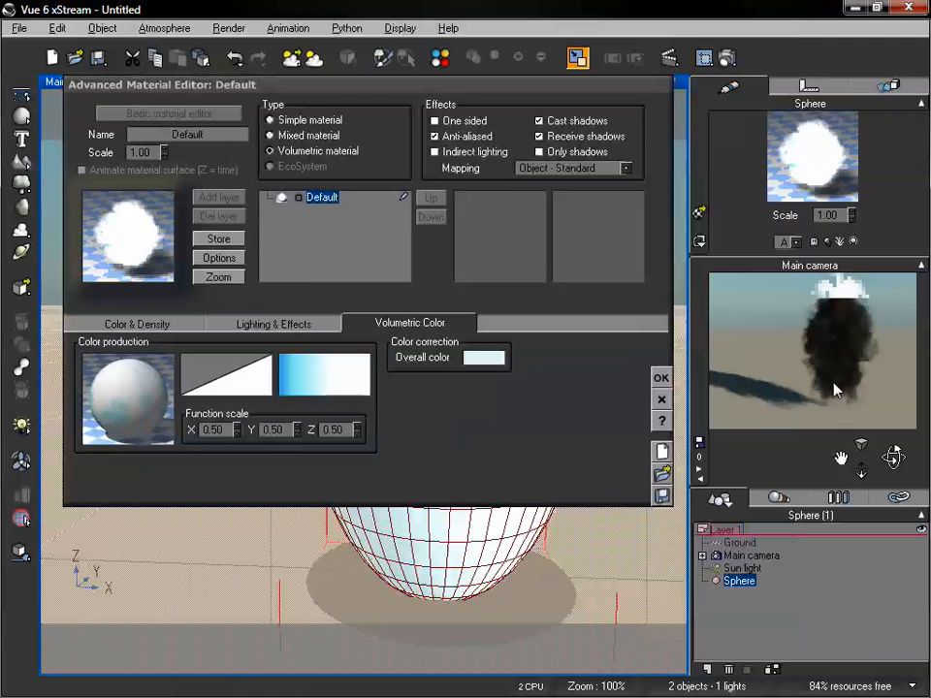
Step: Reduce the material's ambient lighting to 1% and its luminous lighting to 0%, also trying 33% luminous in between
{"action": "left_click", "coordinate": [248, 324]}
{"action": "left_click_drag", "start_coordinate": [195, 417], "coordinate": [152, 418]}
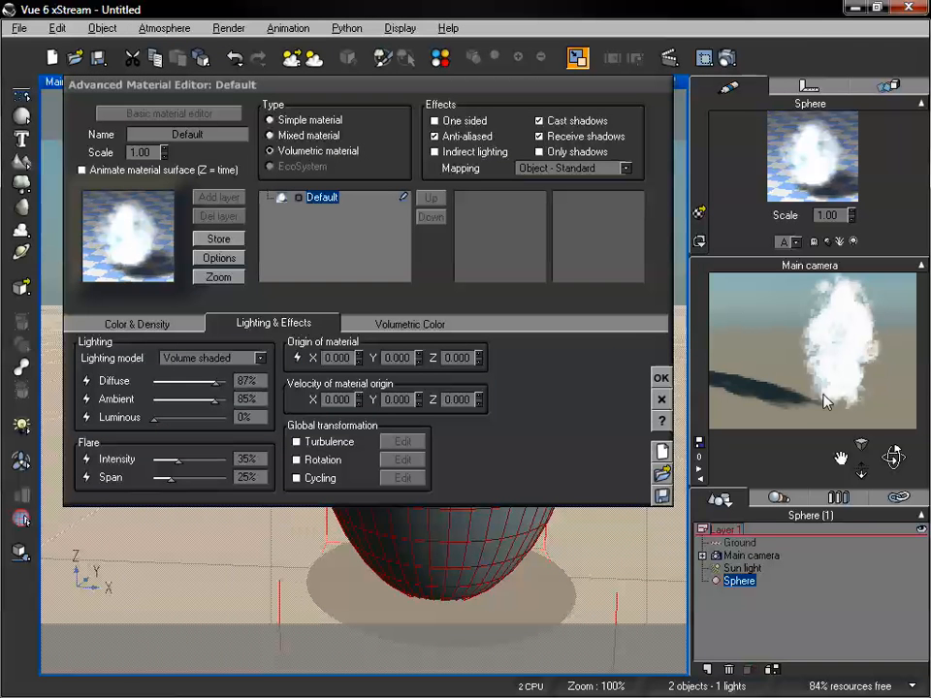
{"action": "left_click_drag", "start_coordinate": [198, 393], "coordinate": [153, 398]}
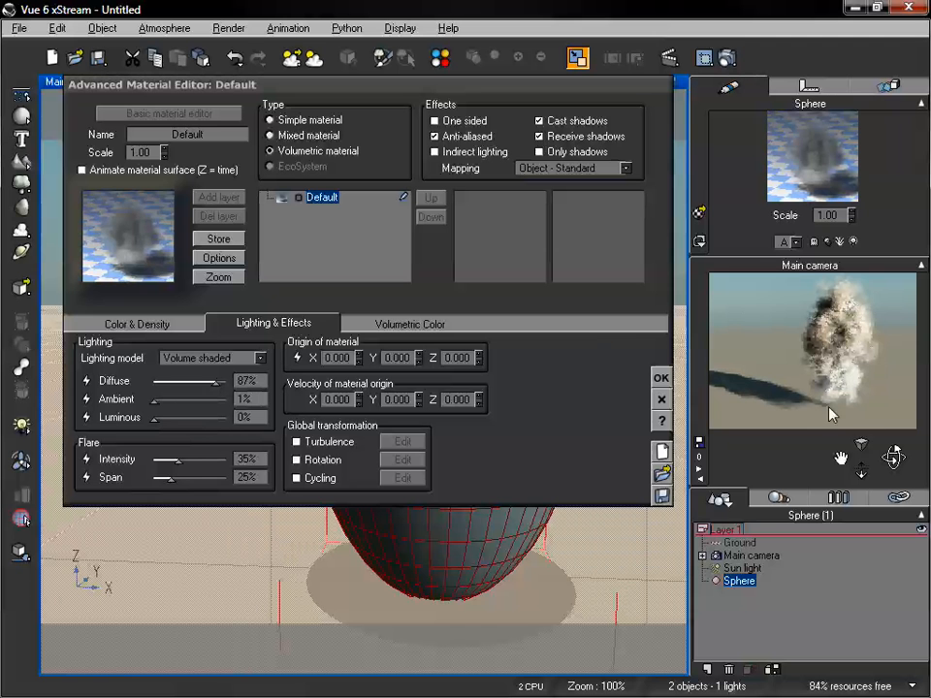
{"action": "left_click_drag", "start_coordinate": [150, 418], "coordinate": [177, 419]}
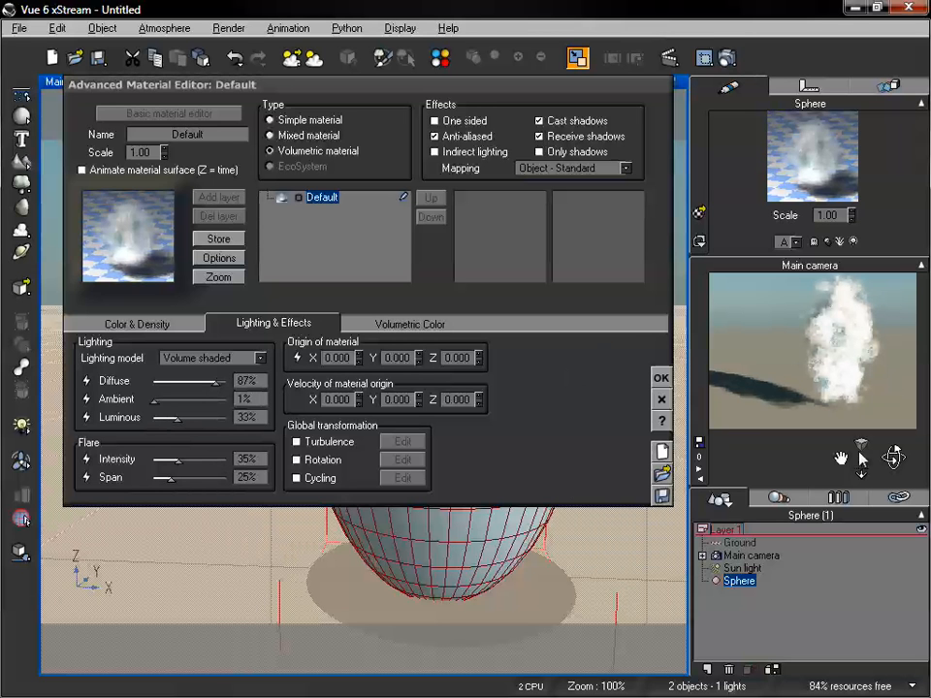
{"action": "left_click_drag", "start_coordinate": [177, 419], "coordinate": [153, 419]}
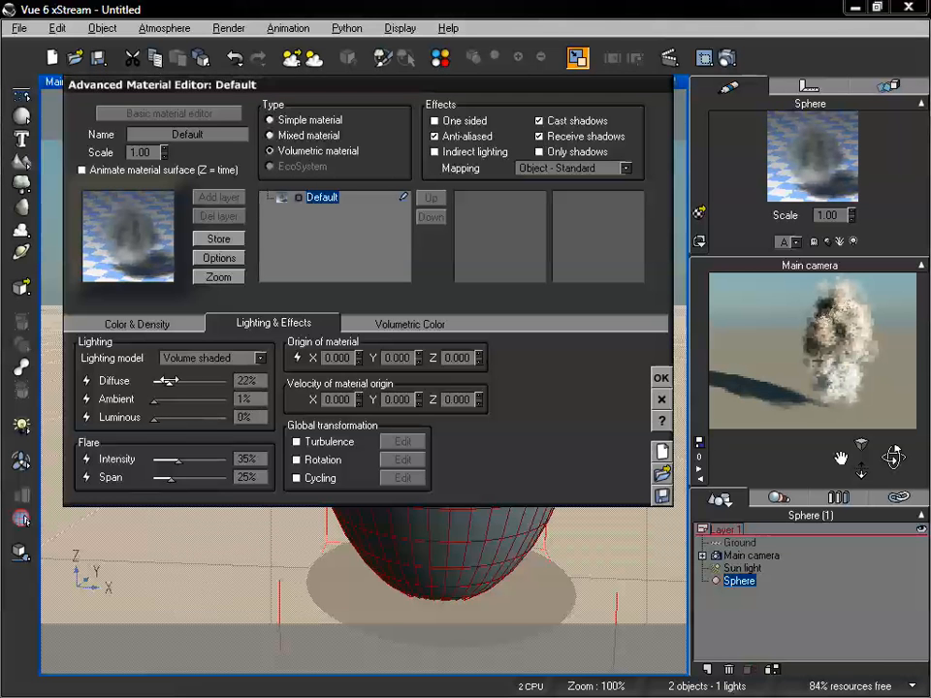
Step: Try 0% diffuse lighting on the material and settle on 27%
{"action": "left_click_drag", "start_coordinate": [216, 374], "coordinate": [153, 378]}
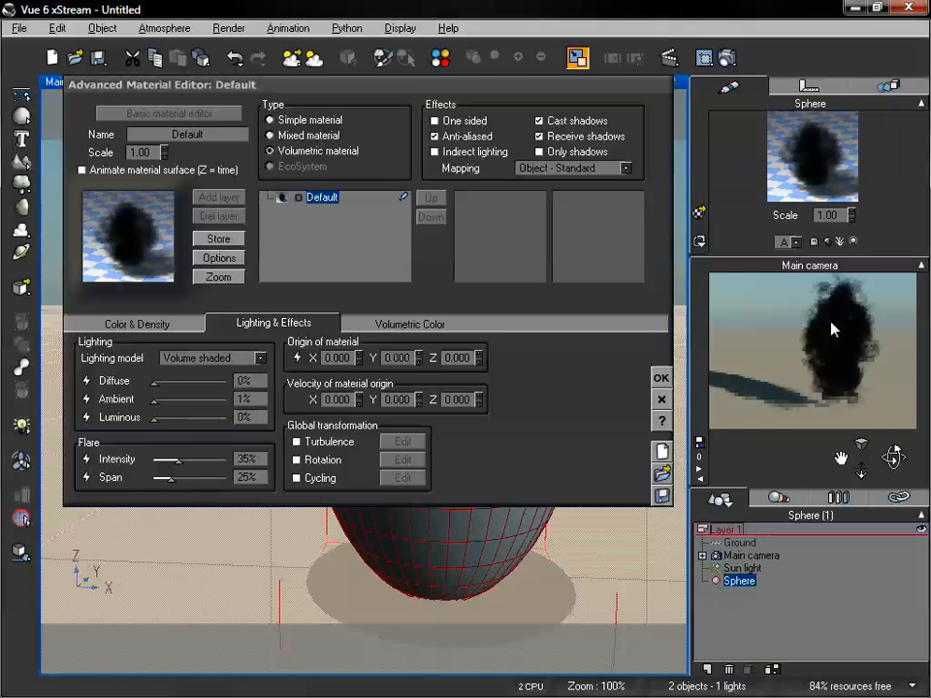
{"action": "left_click_drag", "start_coordinate": [153, 381], "coordinate": [173, 381]}
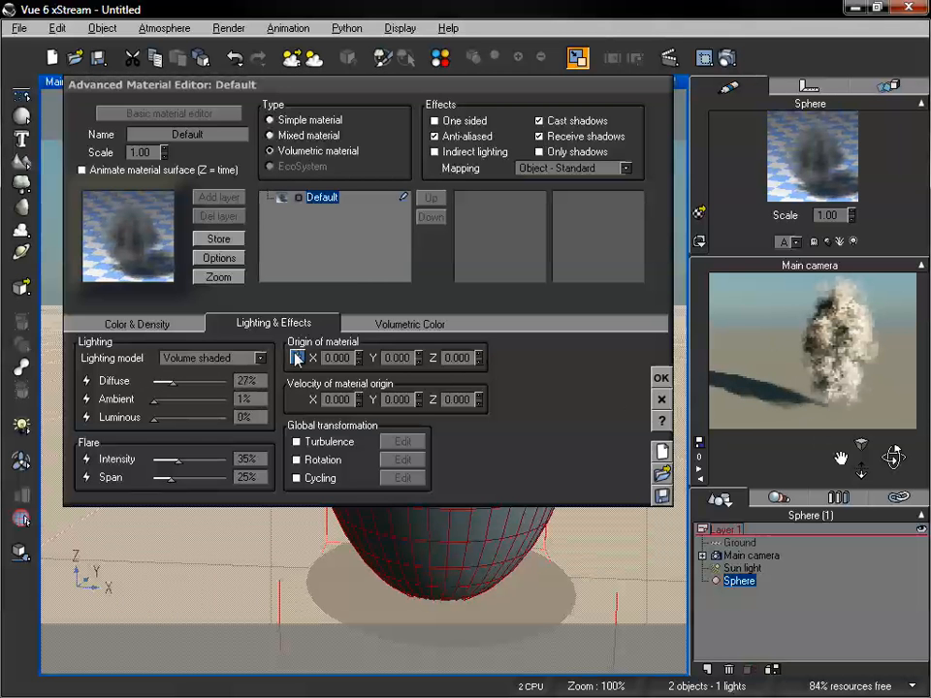
{"action": "left_click", "coordinate": [388, 324]}
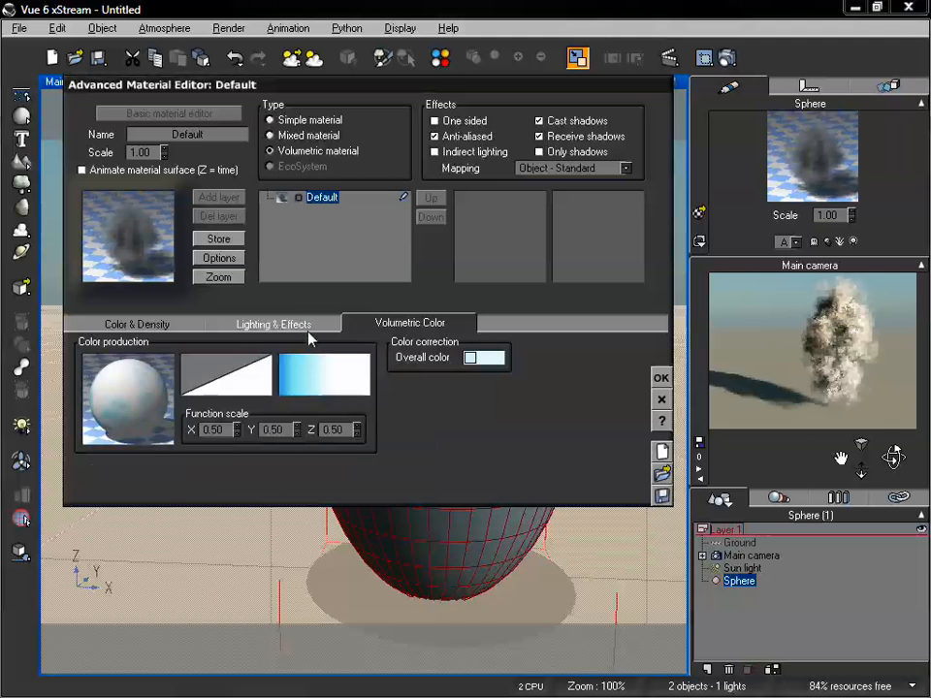
{"action": "left_click", "coordinate": [286, 324]}
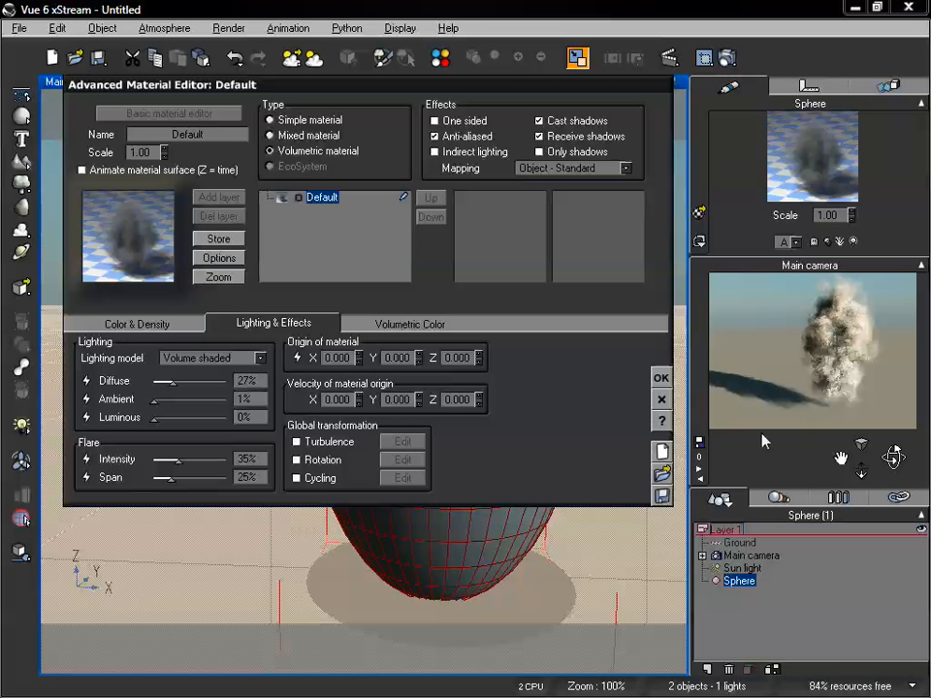
{"action": "left_click", "coordinate": [173, 326]}
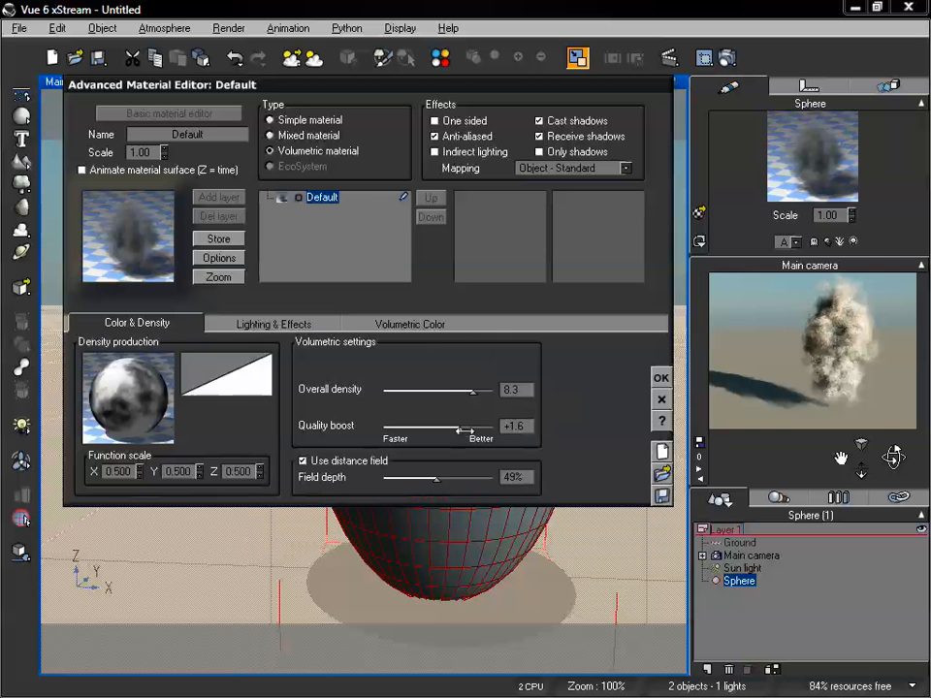
{"action": "left_click", "coordinate": [261, 324]}
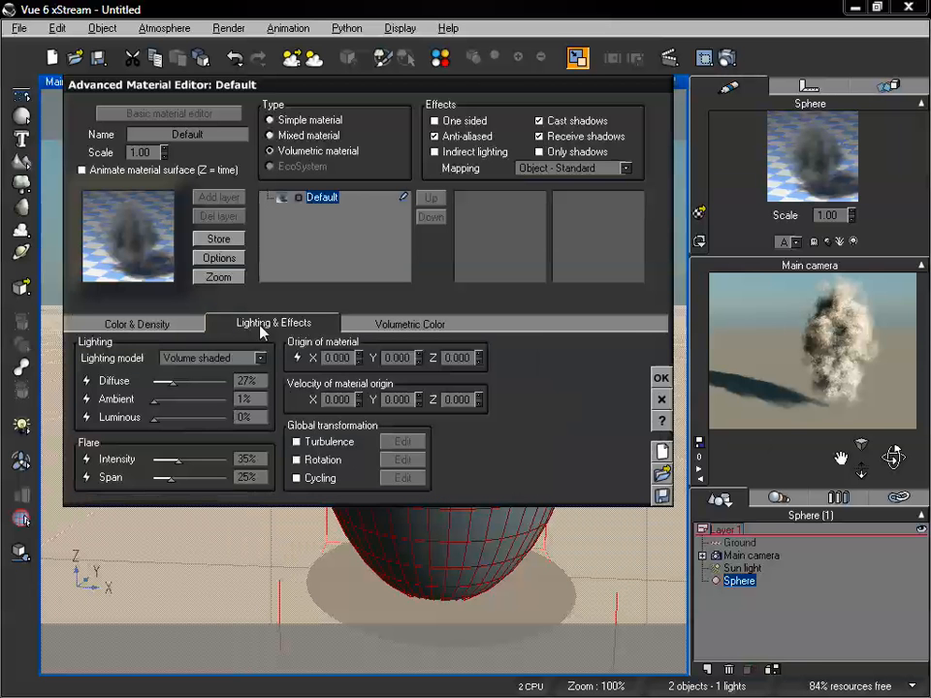
Step: Raise the volumetric quality boost to +2.9 and move the main camera closer to the sphere
{"action": "left_click", "coordinate": [170, 324]}
{"action": "left_click_drag", "start_coordinate": [459, 428], "coordinate": [475, 428]}
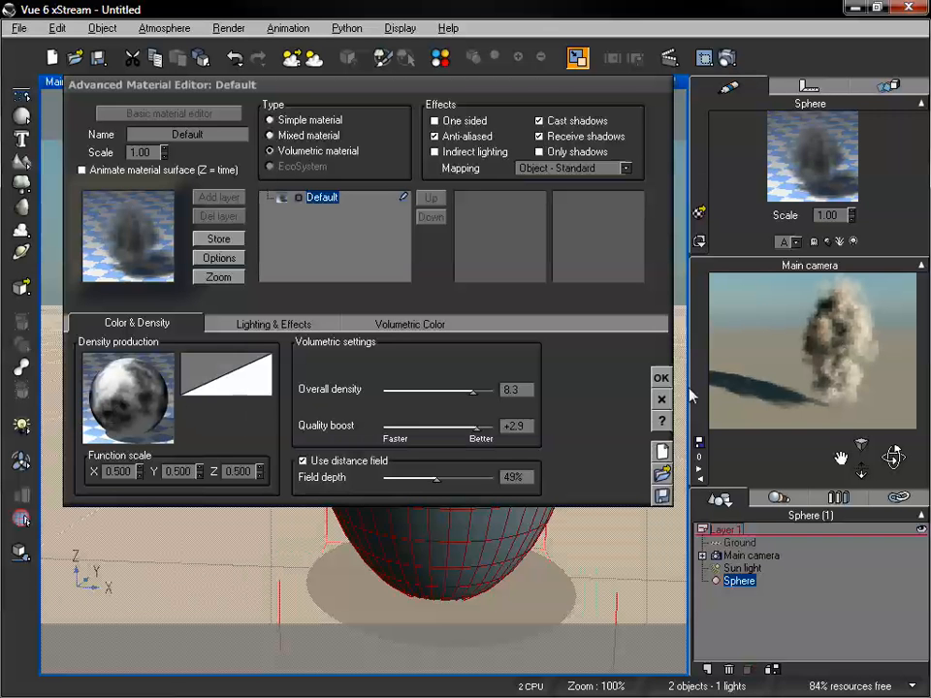
{"action": "left_click_drag", "start_coordinate": [863, 476], "coordinate": [863, 458]}
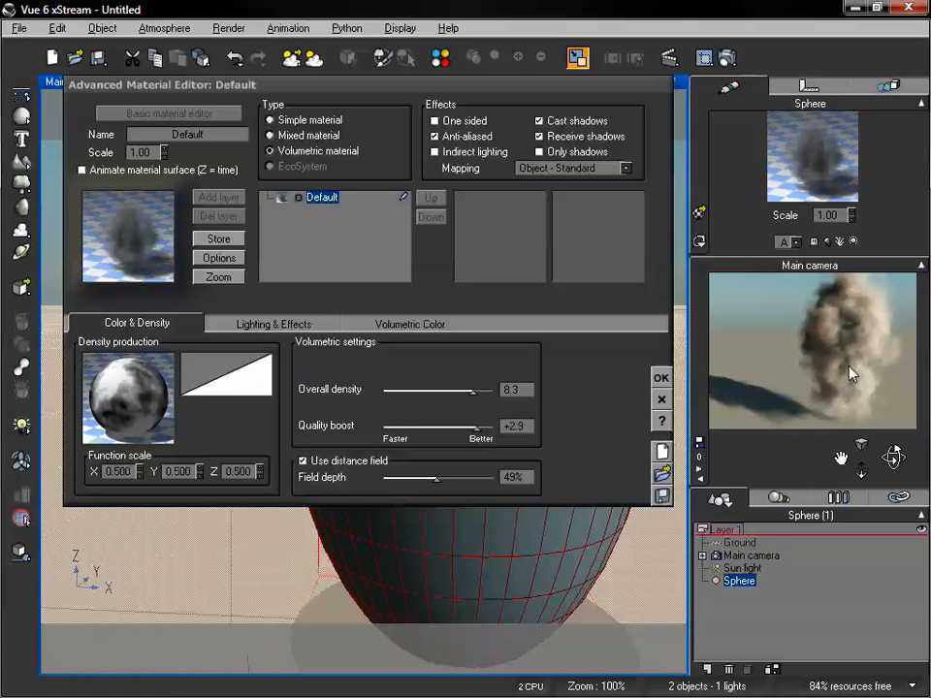
Step: Render the scene to screen in Final quality at 640x480
{"action": "left_click", "coordinate": [727, 61]}
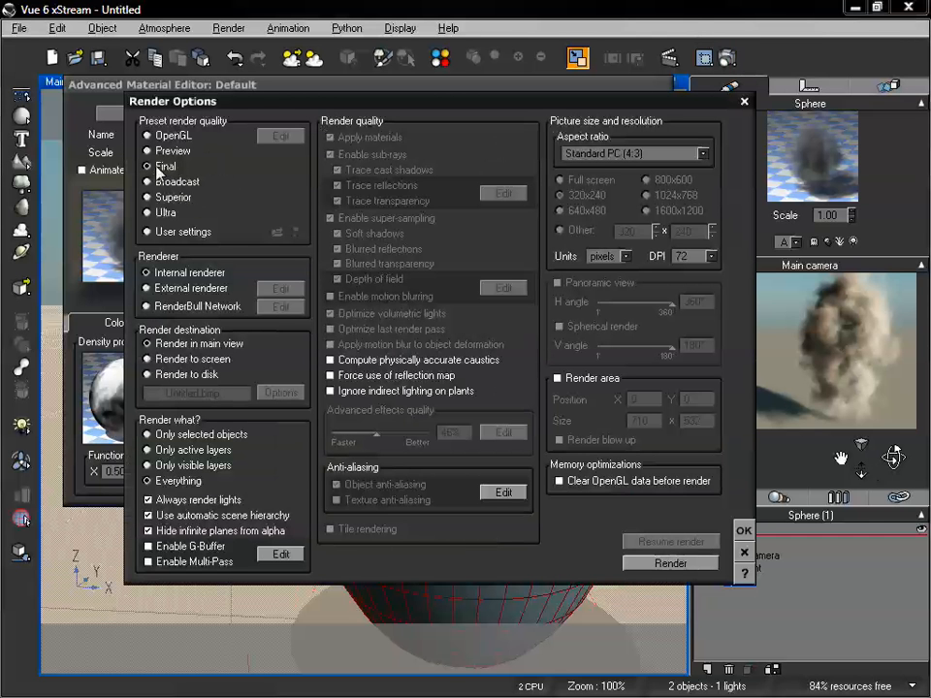
{"action": "left_click", "coordinate": [147, 359]}
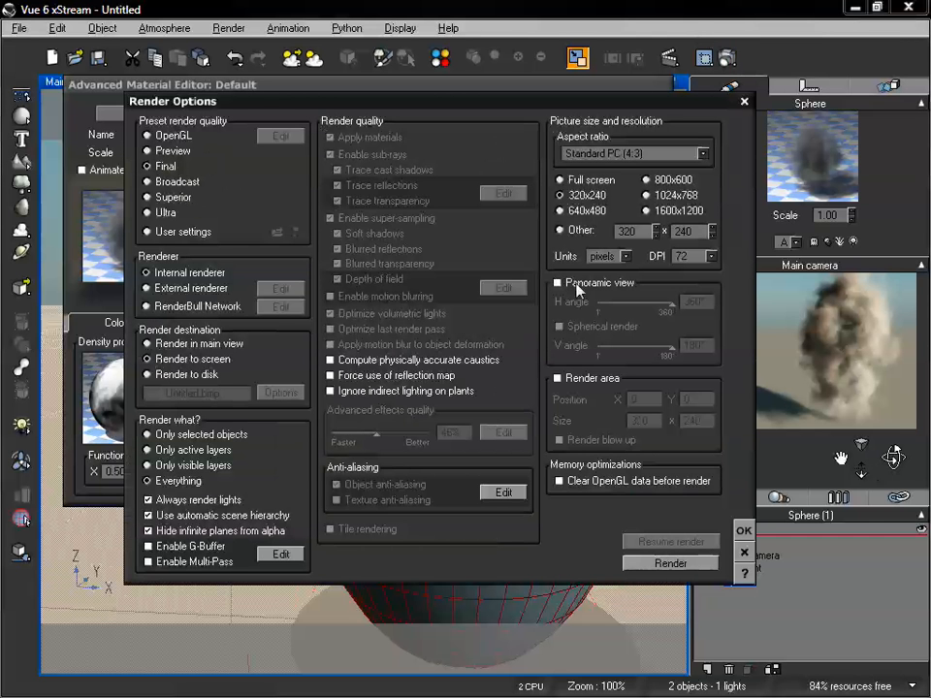
{"action": "left_click", "coordinate": [744, 530]}
{"action": "left_click", "coordinate": [726, 59]}
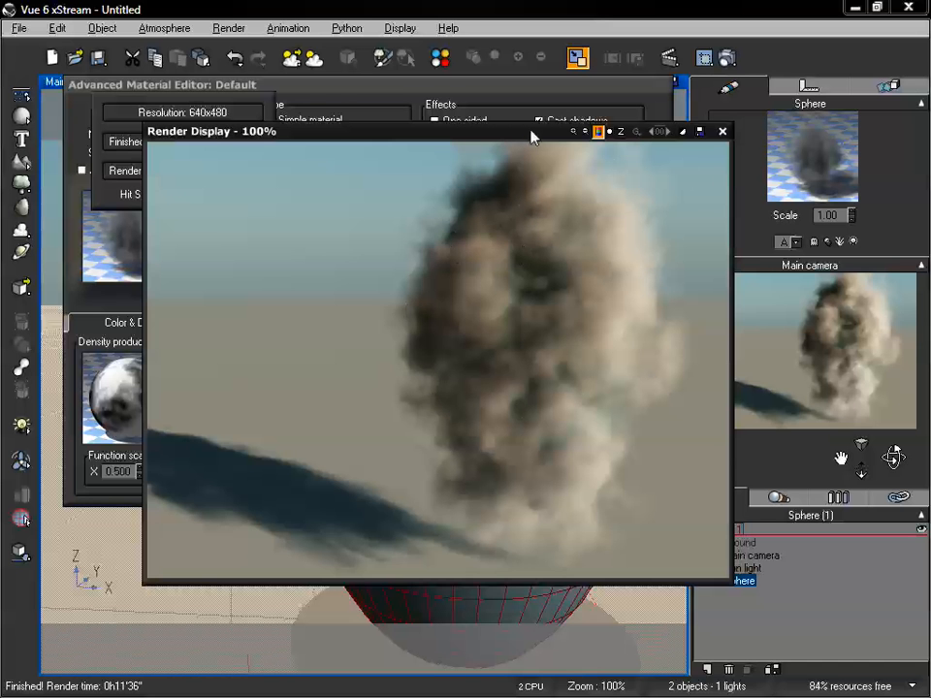
Step: Examine the rendered smoke column and its shadow, and close the render display
{"action": "left_click_drag", "start_coordinate": [531, 132], "coordinate": [548, 152]}
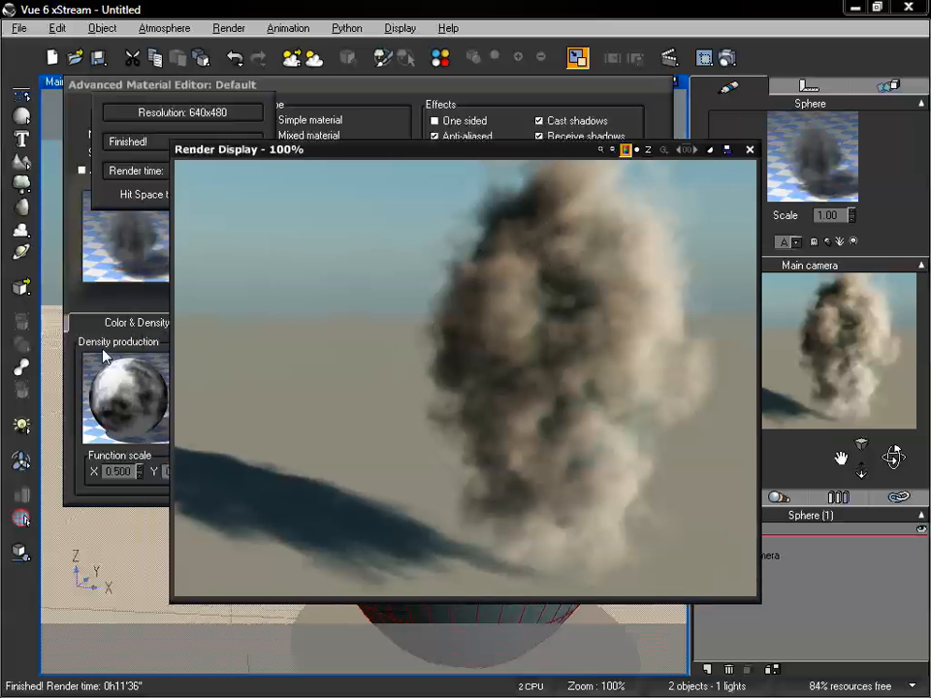
{"action": "left_click_drag", "start_coordinate": [546, 157], "coordinate": [531, 145]}
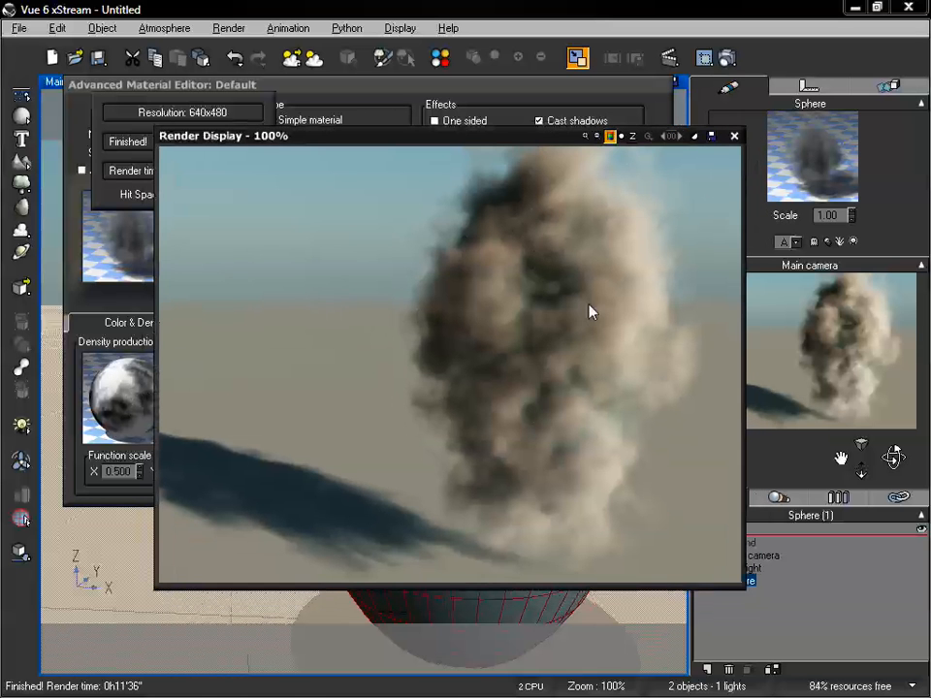
{"action": "left_click", "coordinate": [734, 135]}
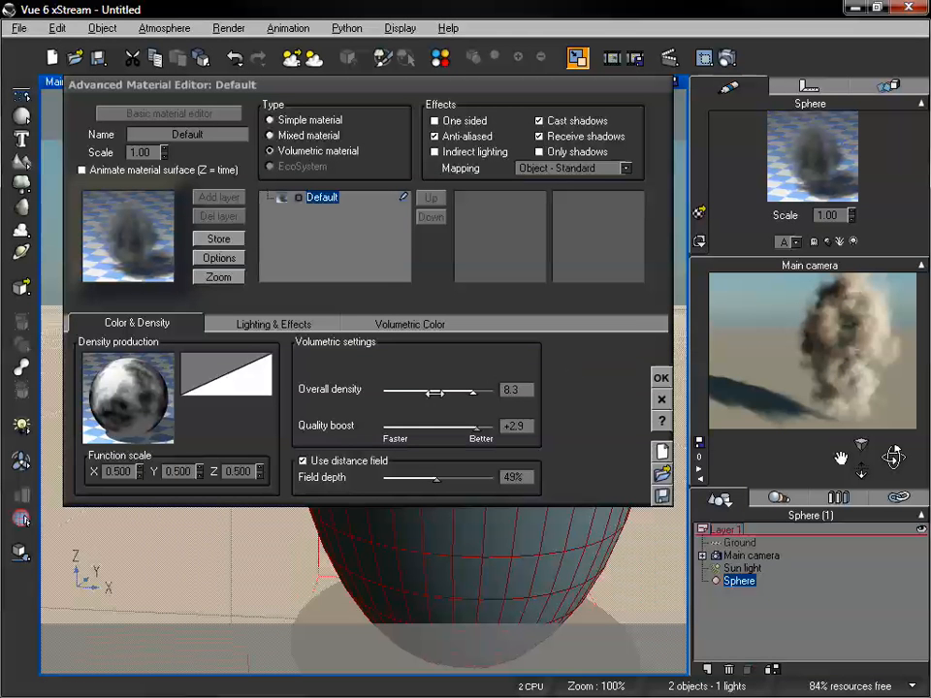
Step: Try overall densities of 2.2 and 4.1 on the material and settle on 5.9
{"action": "left_click_drag", "start_coordinate": [462, 389], "coordinate": [406, 389]}
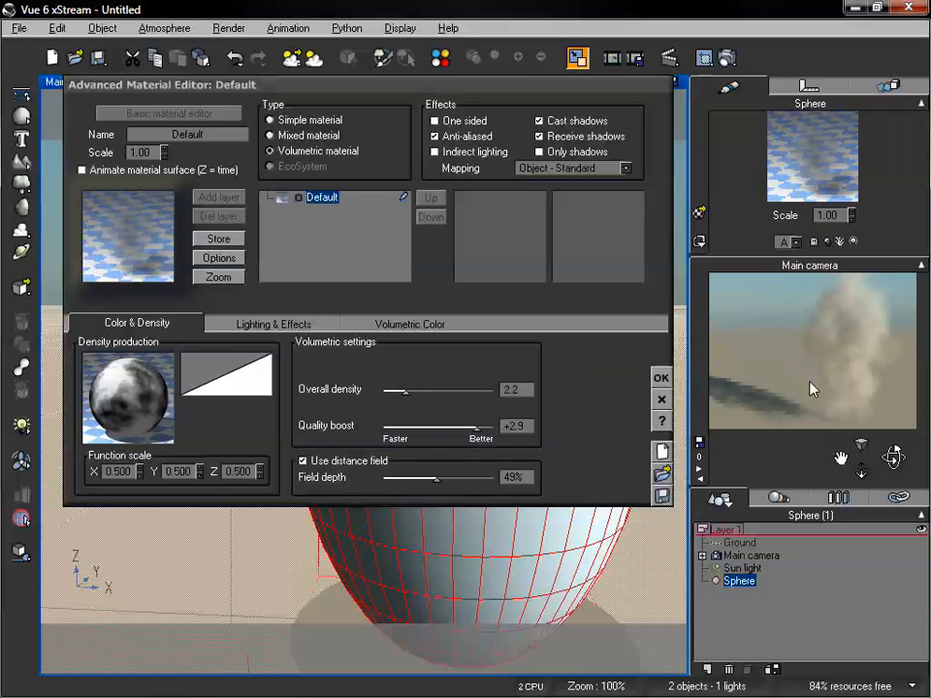
{"action": "left_click_drag", "start_coordinate": [423, 389], "coordinate": [427, 389]}
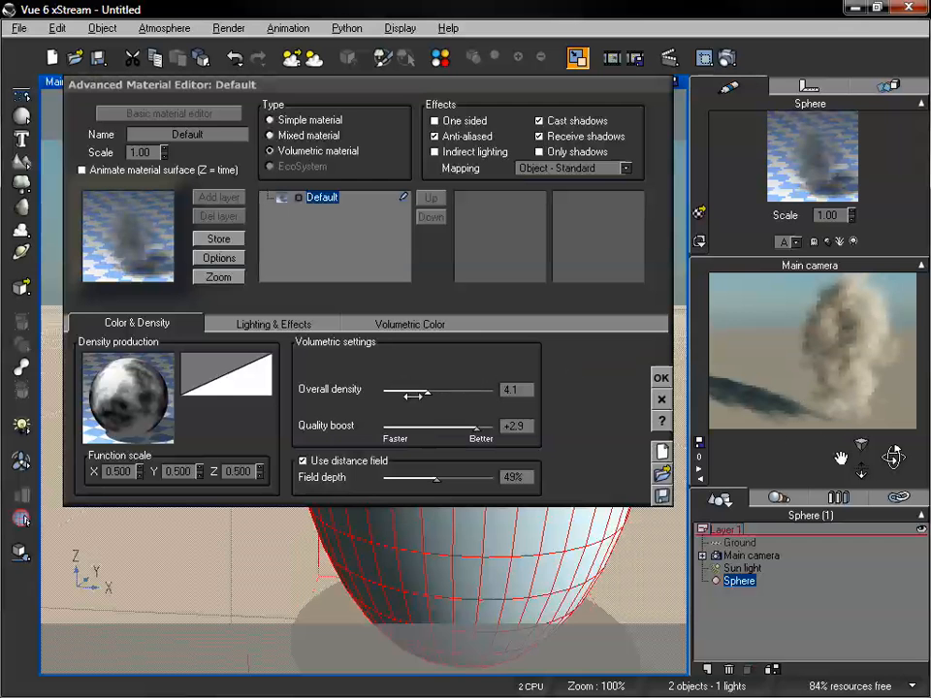
{"action": "left_click_drag", "start_coordinate": [430, 392], "coordinate": [450, 391]}
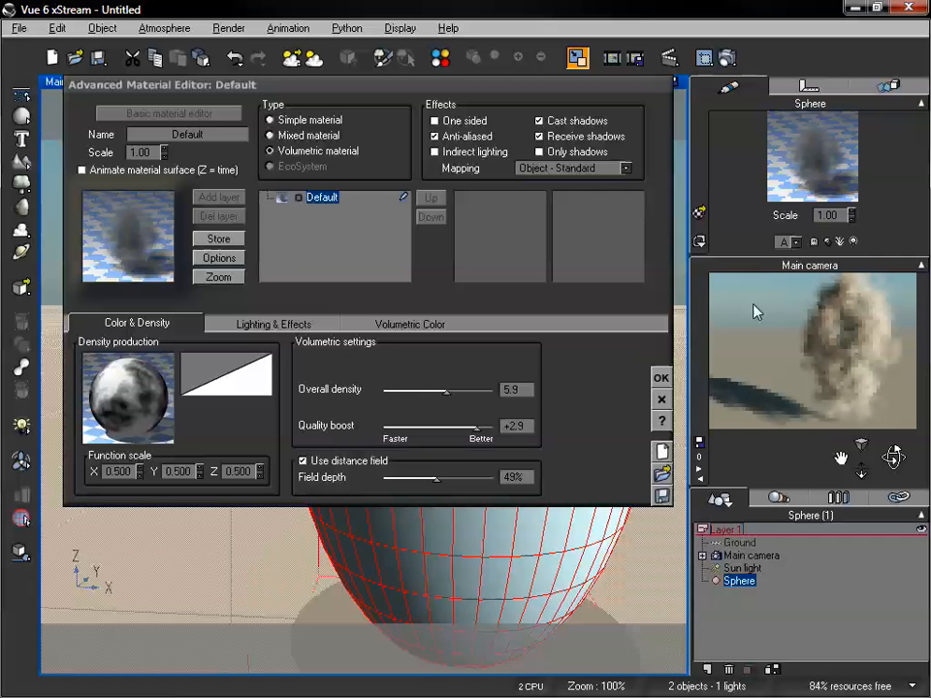
Step: Change the volumetric material's lighting model to Hypertexture
{"action": "left_click", "coordinate": [273, 325]}
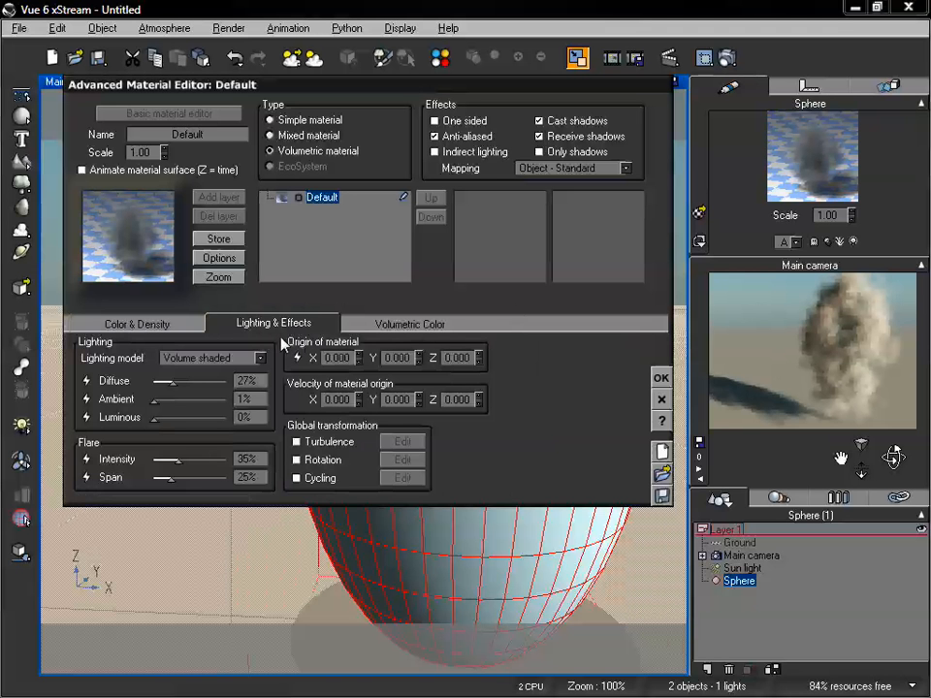
{"action": "left_click", "coordinate": [194, 359]}
{"action": "left_click", "coordinate": [197, 427]}
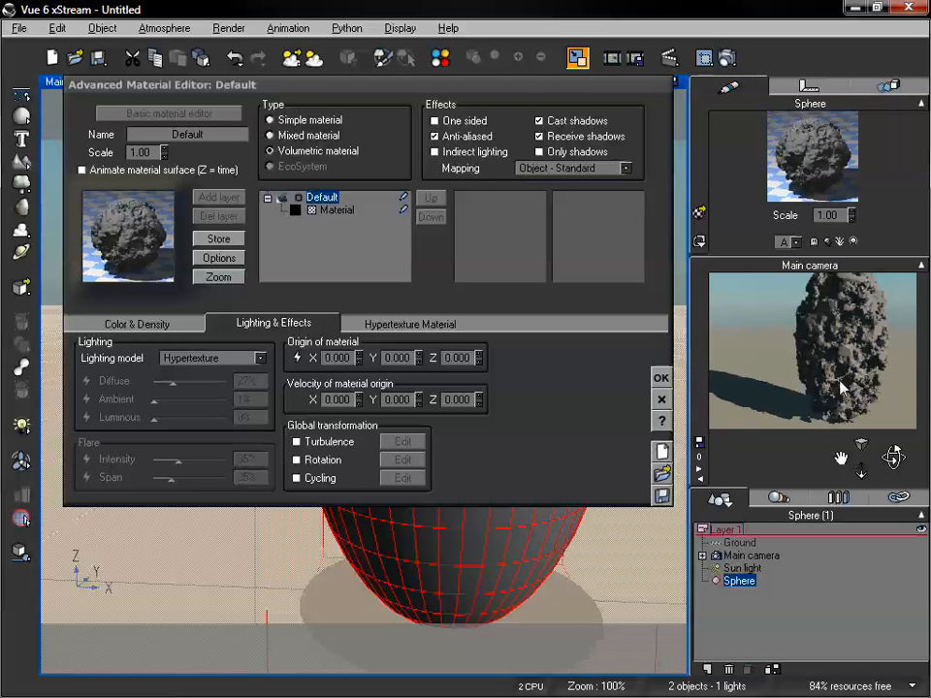
{"action": "left_click", "coordinate": [143, 324]}
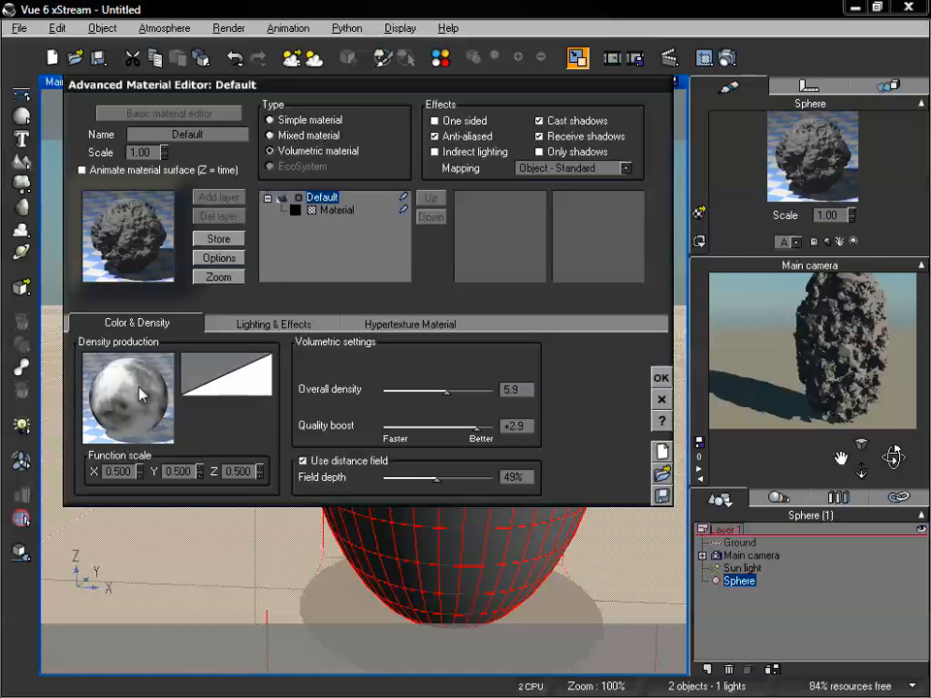
{"action": "left_click", "coordinate": [291, 324]}
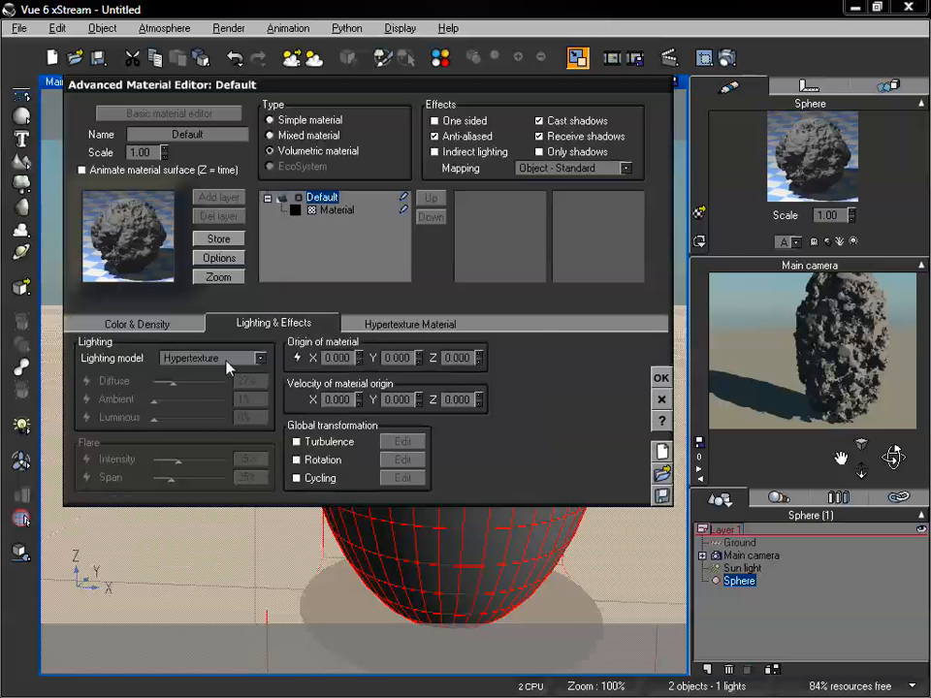
Step: Open the material's density production function for editing and reposition its Simple Fractal node
{"action": "left_click", "coordinate": [137, 324]}
{"action": "right_click", "coordinate": [119, 407]}
{"action": "left_click", "coordinate": [152, 418]}
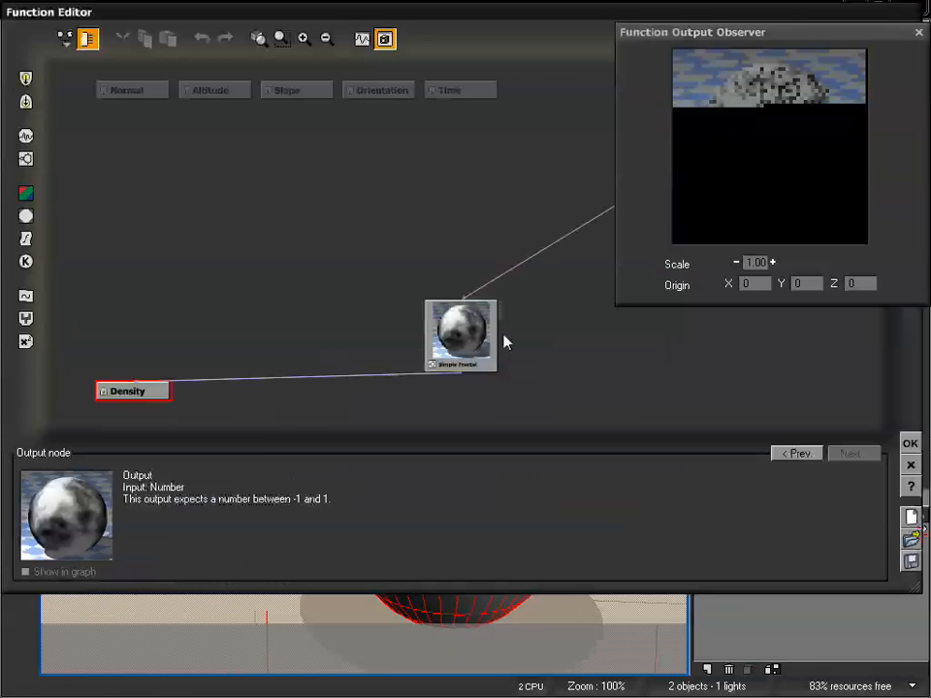
{"action": "left_click_drag", "start_coordinate": [503, 339], "coordinate": [469, 278]}
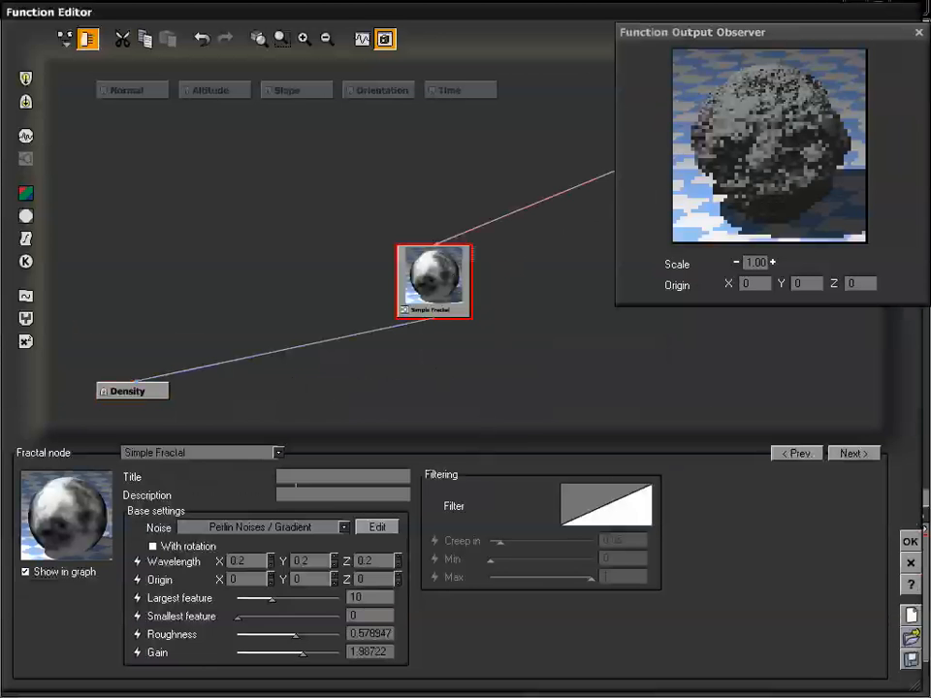
Step: Try the Cellular Patterns Crystals noise and the Math Patterns Onion and Step noises on the Simple Fractal node
{"action": "left_click", "coordinate": [294, 530]}
{"action": "mouse_move", "coordinate": [258, 545]}
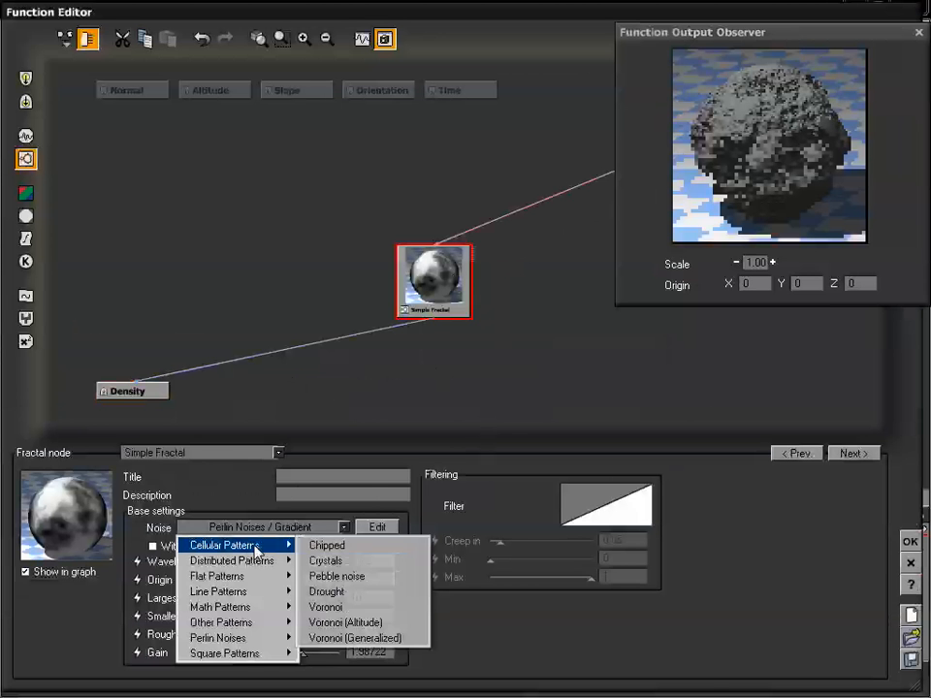
{"action": "left_click", "coordinate": [351, 562]}
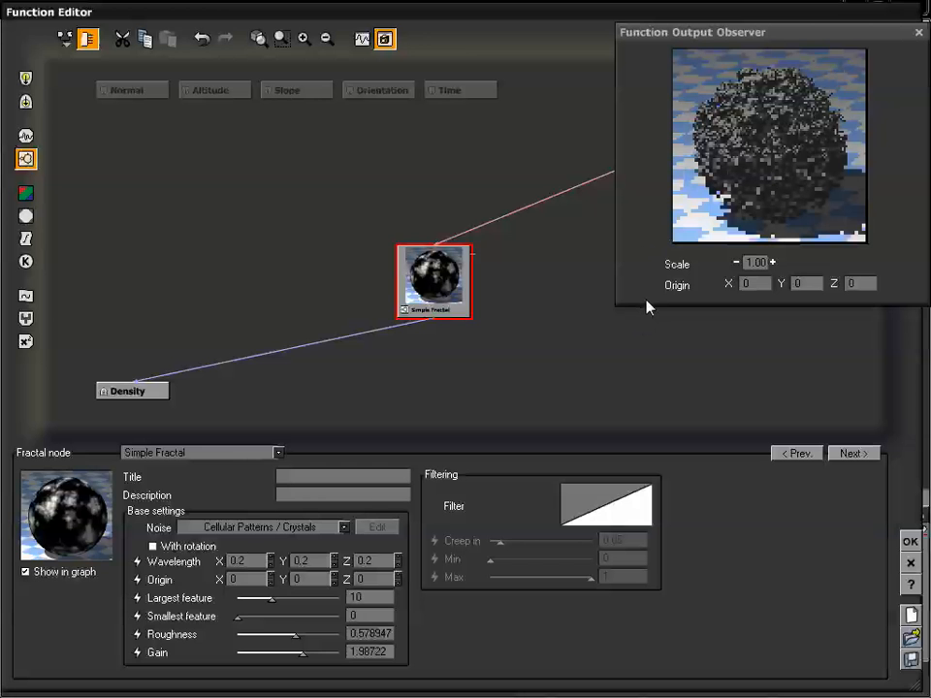
{"action": "left_click", "coordinate": [211, 536]}
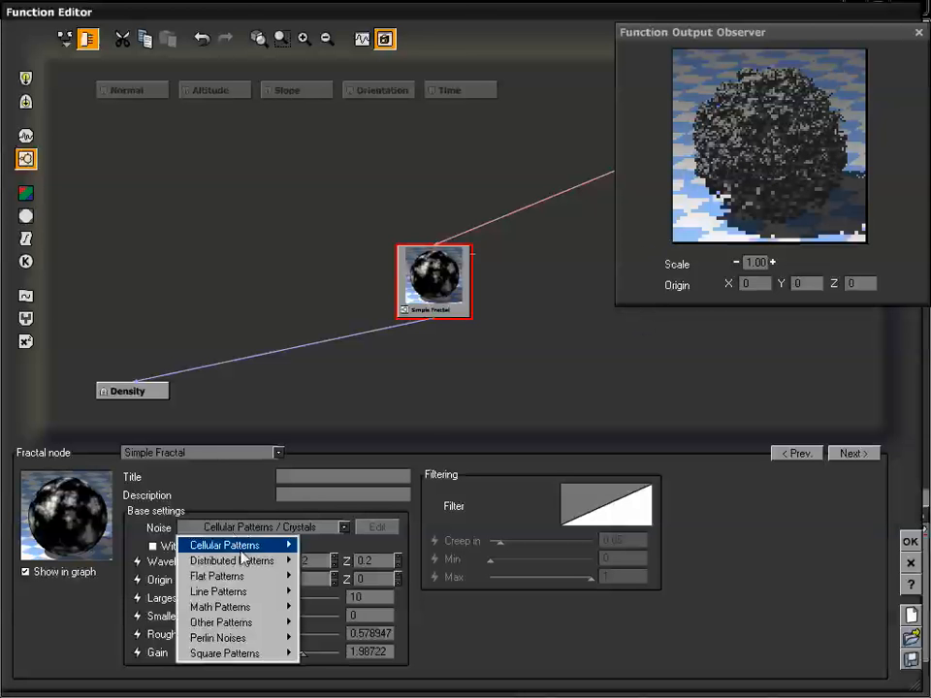
{"action": "mouse_move", "coordinate": [262, 613]}
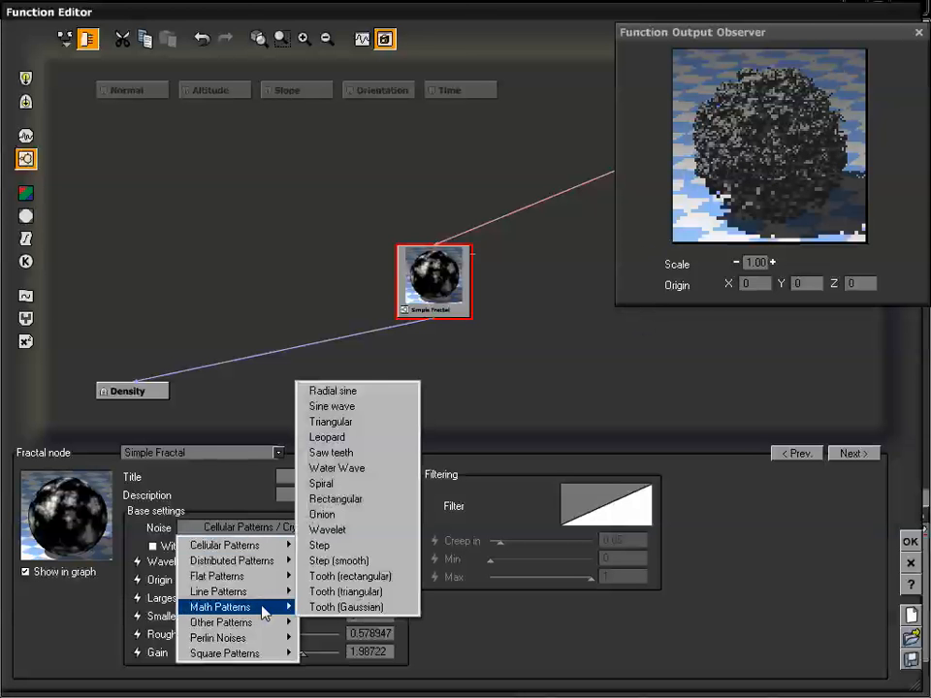
{"action": "left_click", "coordinate": [347, 515]}
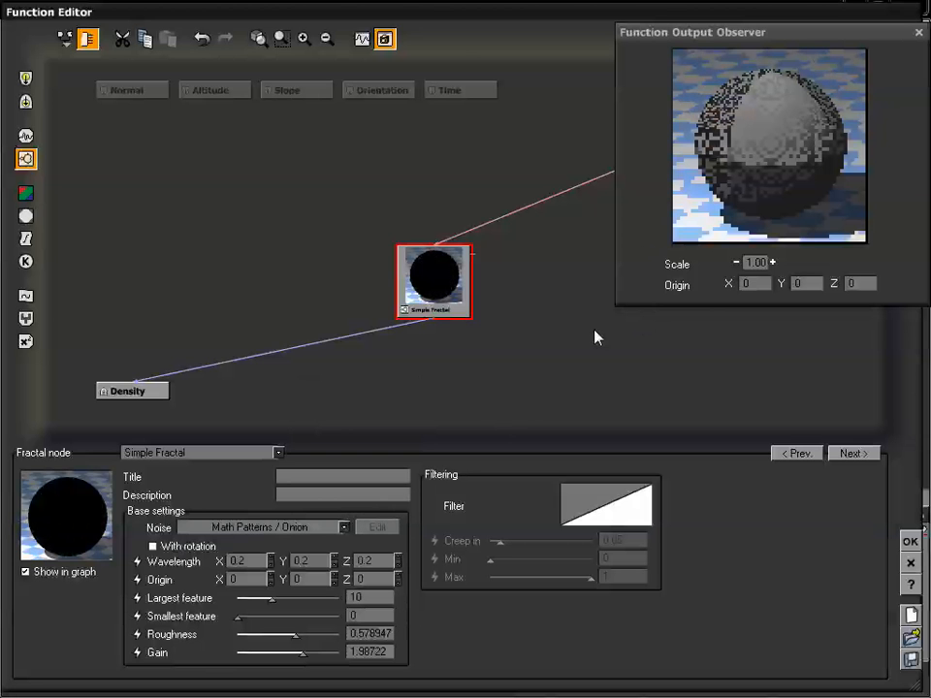
{"action": "left_click", "coordinate": [283, 527]}
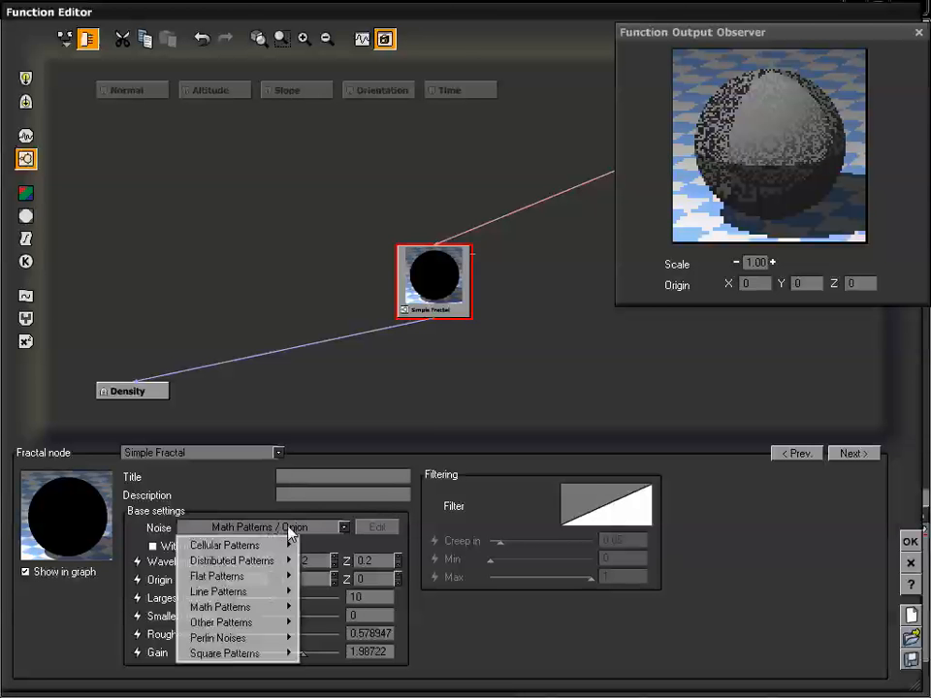
{"action": "mouse_move", "coordinate": [281, 621]}
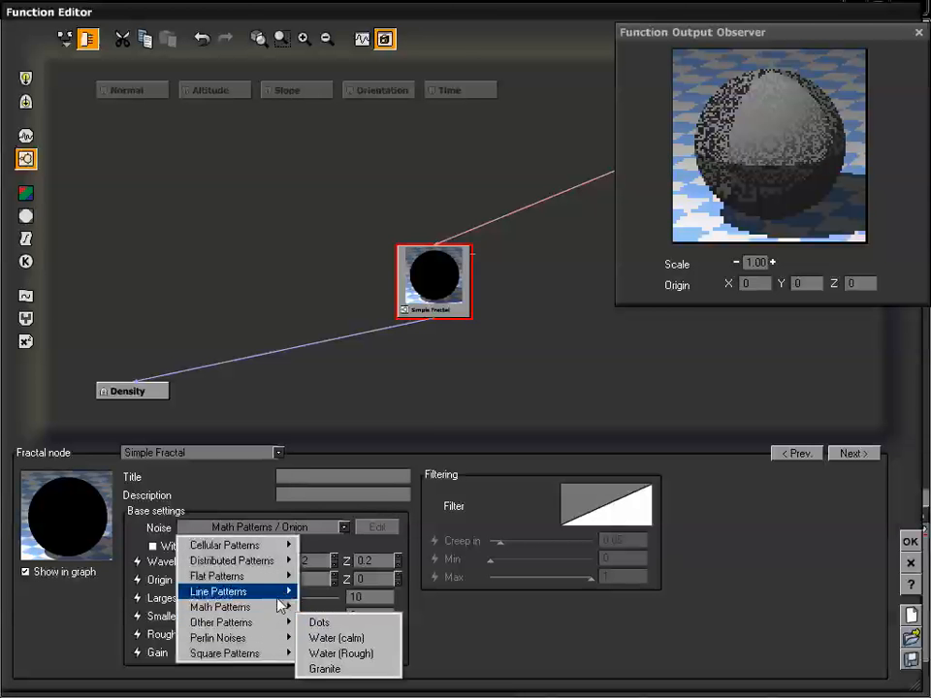
{"action": "left_click", "coordinate": [335, 549]}
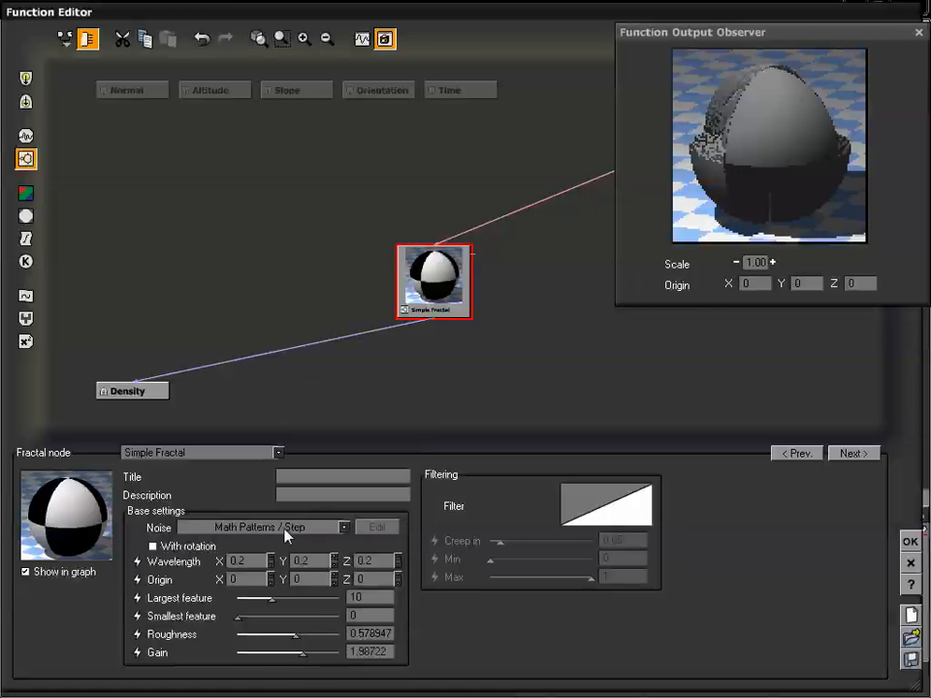
Step: Set the Simple Fractal node's noise to Cellular Patterns / Voronoi
{"action": "left_click", "coordinate": [343, 532]}
{"action": "mouse_move", "coordinate": [269, 553]}
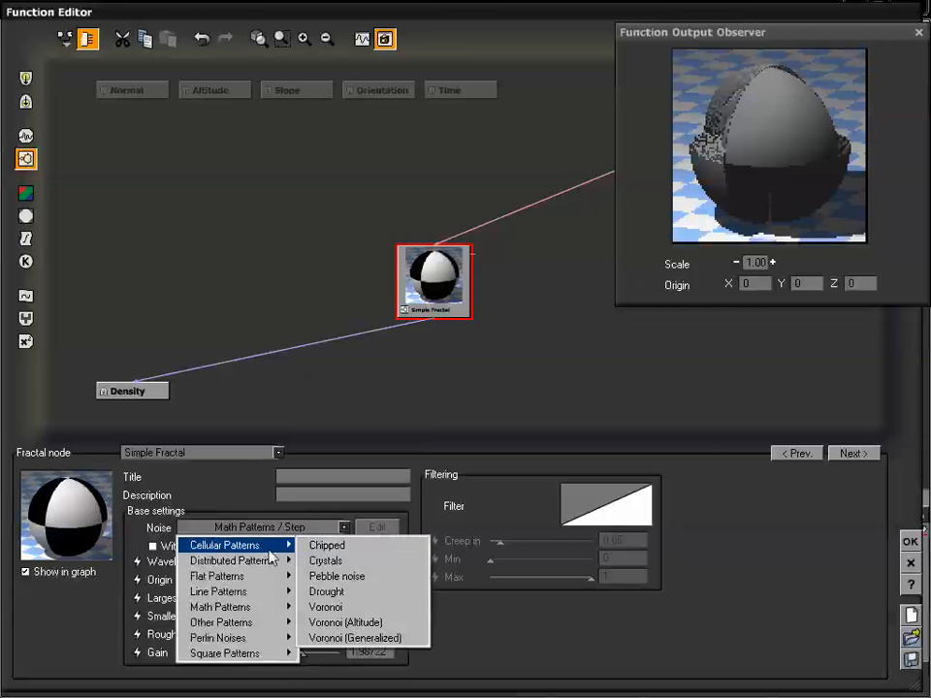
{"action": "left_click", "coordinate": [346, 608]}
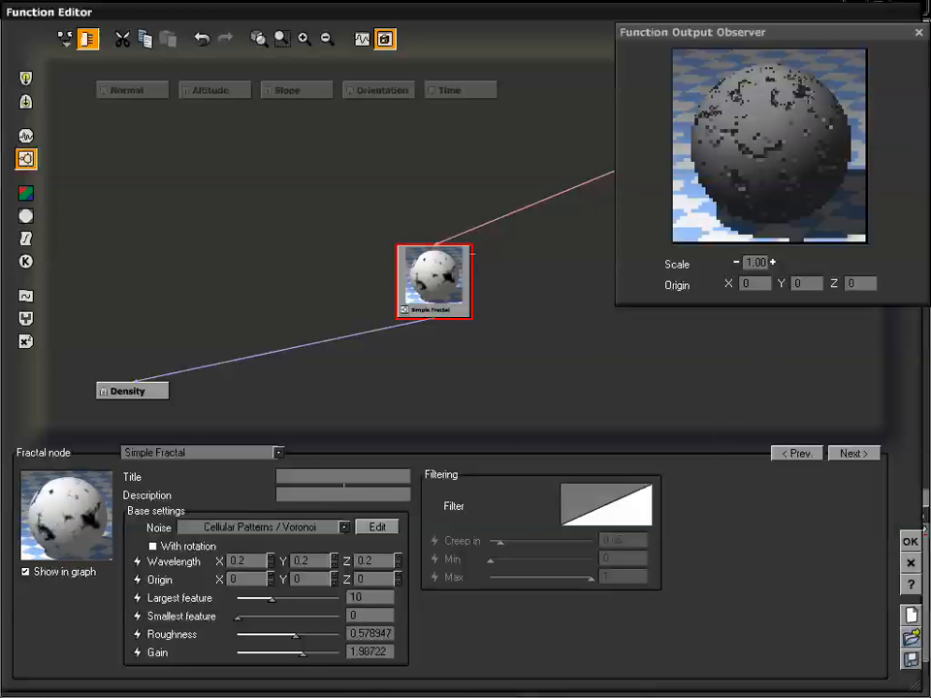
Step: Lower the fractal's gain to about 0.7 and its roughness to 0.412281, and accept the density function
{"action": "left_click", "coordinate": [403, 351]}
{"action": "left_click_drag", "start_coordinate": [297, 657], "coordinate": [285, 635]}
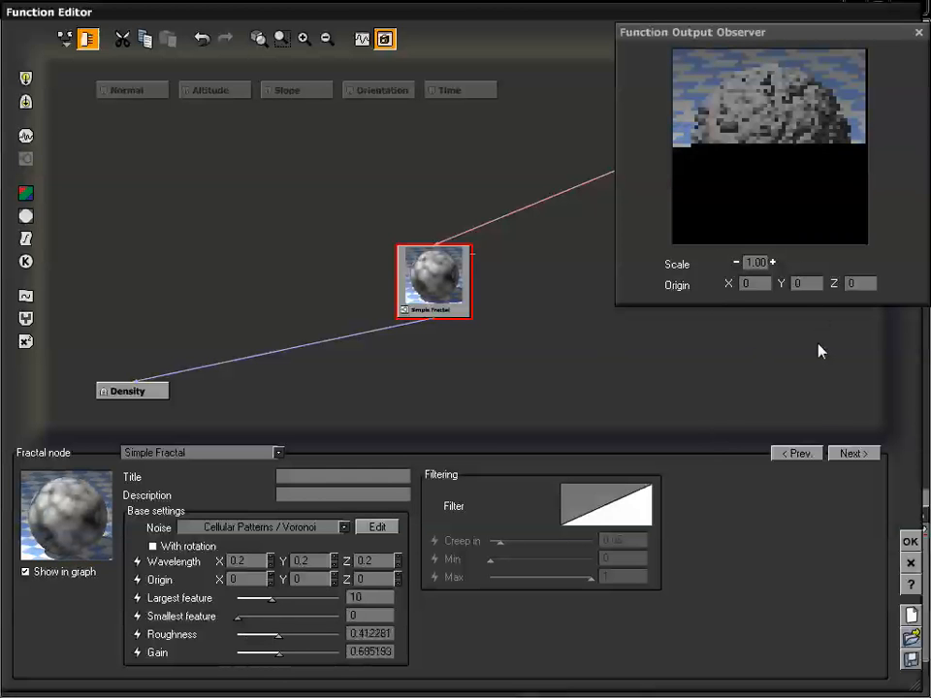
{"action": "left_click", "coordinate": [910, 541]}
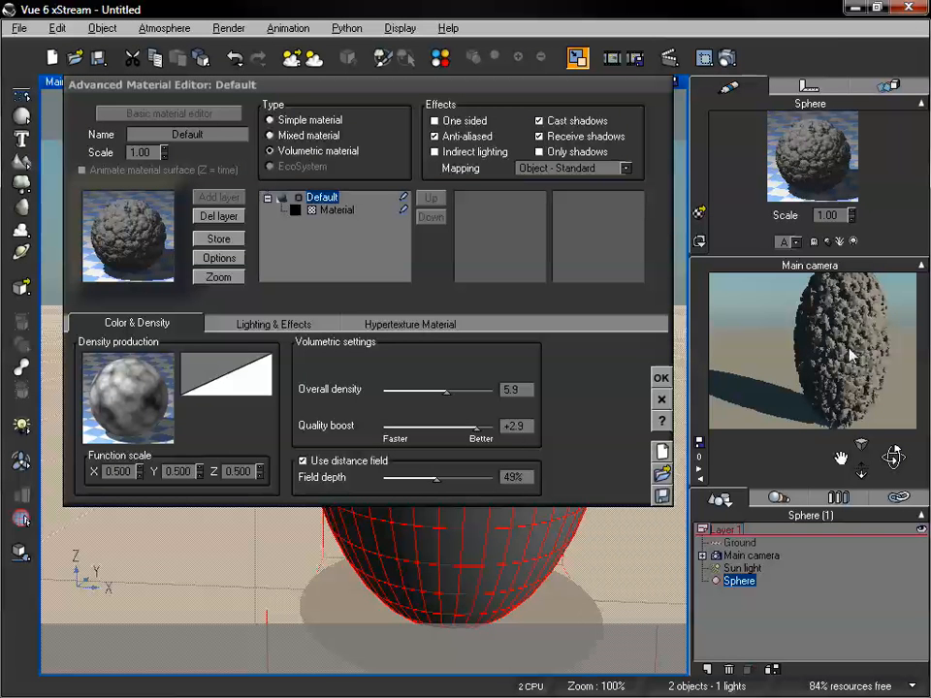
Step: Load Complex Sedimentary Rock from the Material Layers collection as the hypertexture material
{"action": "left_click", "coordinate": [434, 324]}
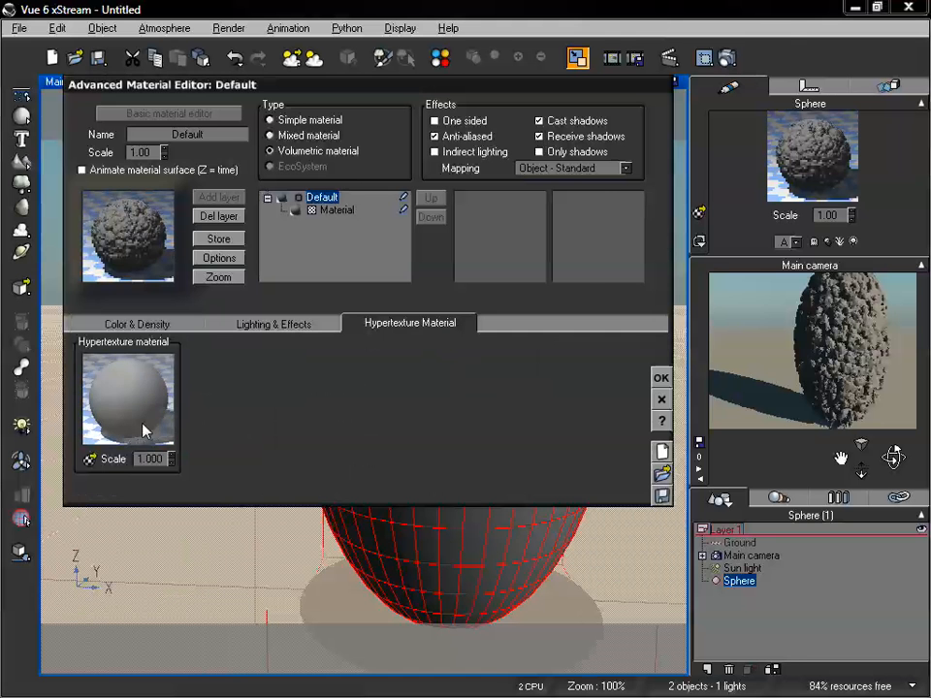
{"action": "left_click", "coordinate": [90, 459]}
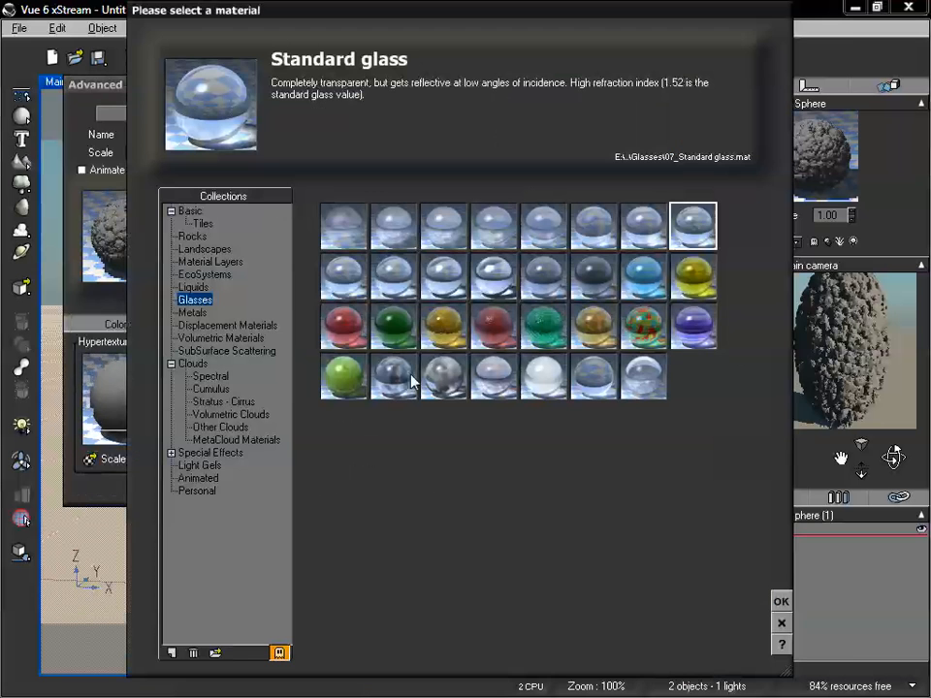
{"action": "left_click", "coordinate": [209, 261]}
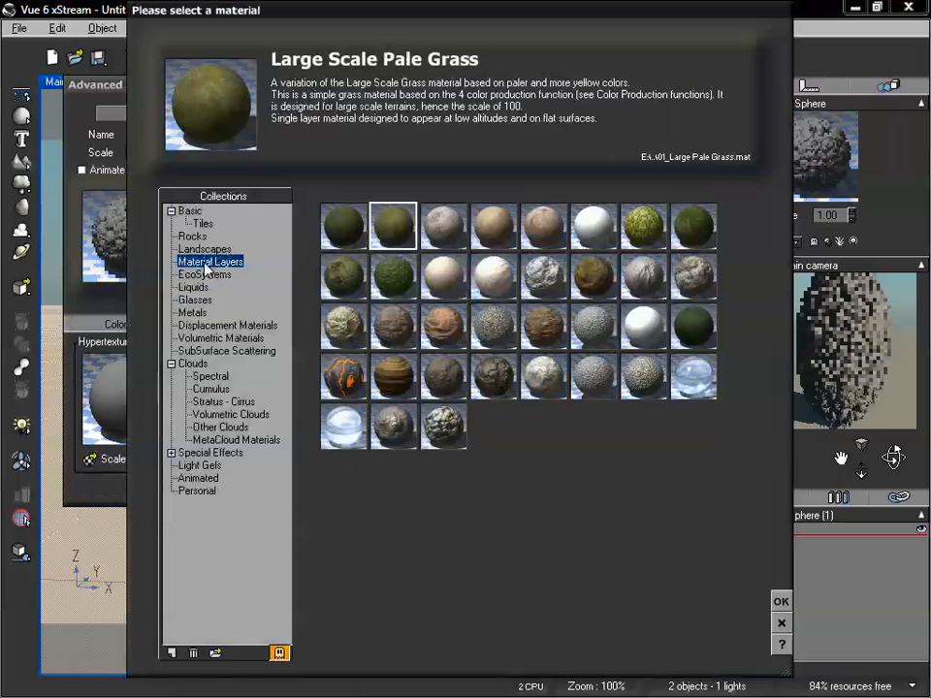
{"action": "left_click", "coordinate": [205, 248]}
{"action": "left_click", "coordinate": [214, 263]}
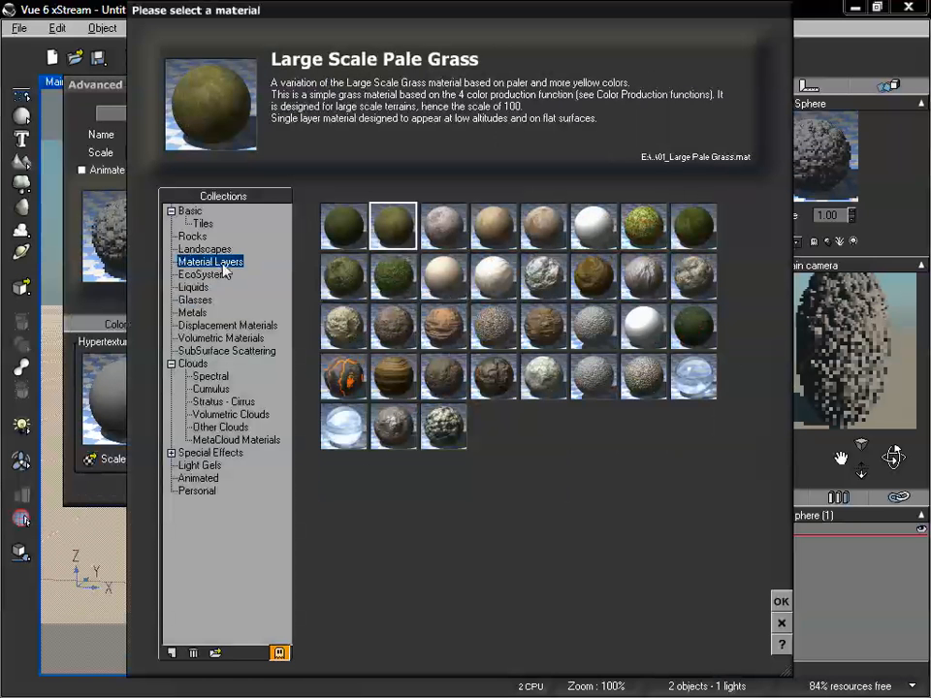
{"action": "left_click", "coordinate": [549, 333]}
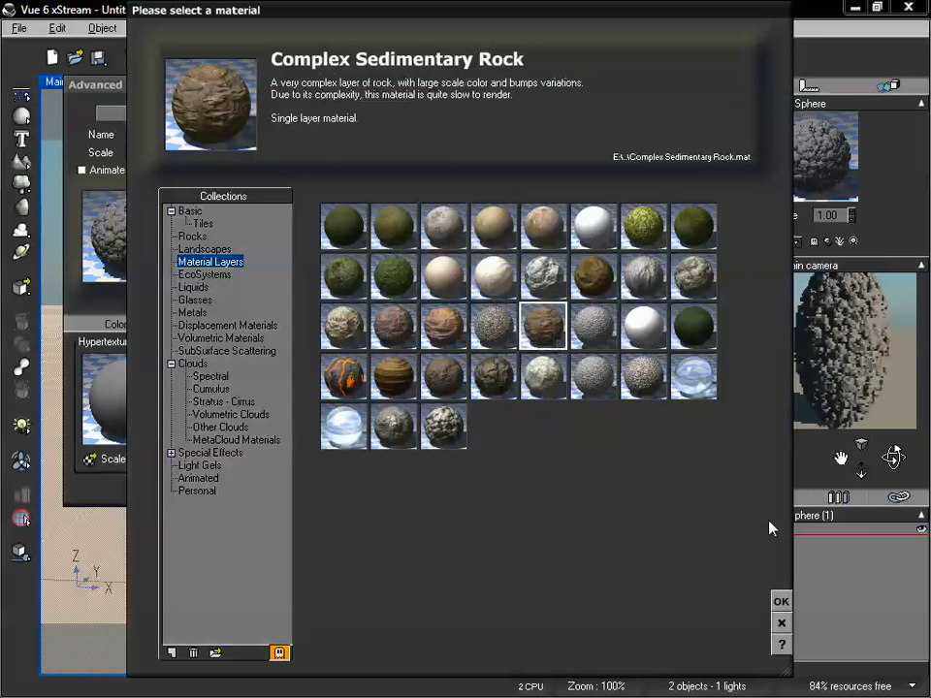
{"action": "left_click", "coordinate": [781, 601]}
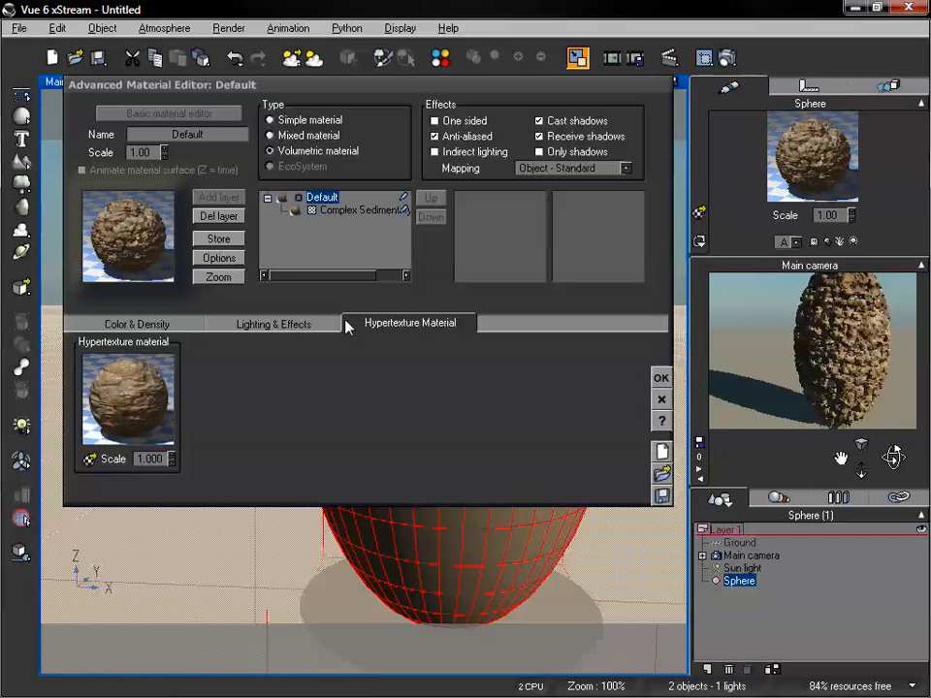
Step: Accept the sphere's hypertexture material and replace the sphere with a torus using the Fit Object replacement
{"action": "left_click", "coordinate": [268, 324]}
{"action": "left_click", "coordinate": [137, 323]}
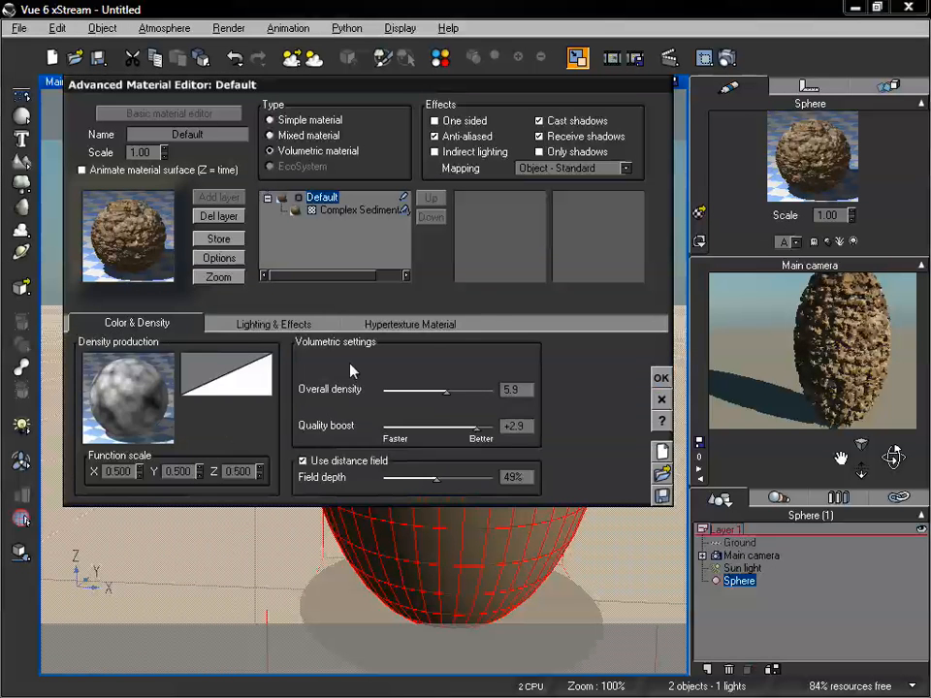
{"action": "left_click", "coordinate": [660, 378]}
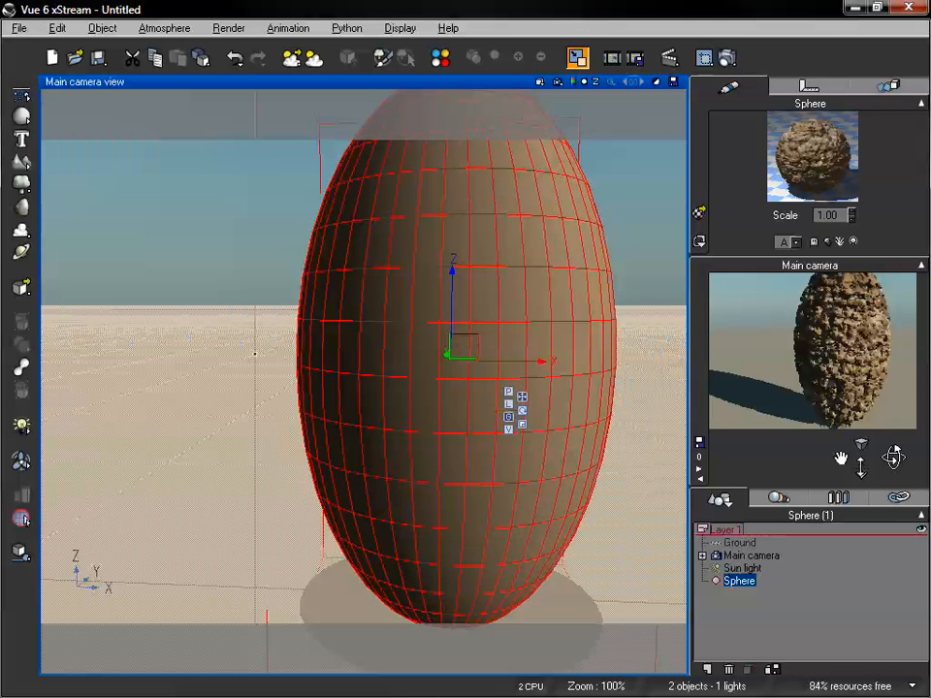
{"action": "right_click", "coordinate": [481, 261]}
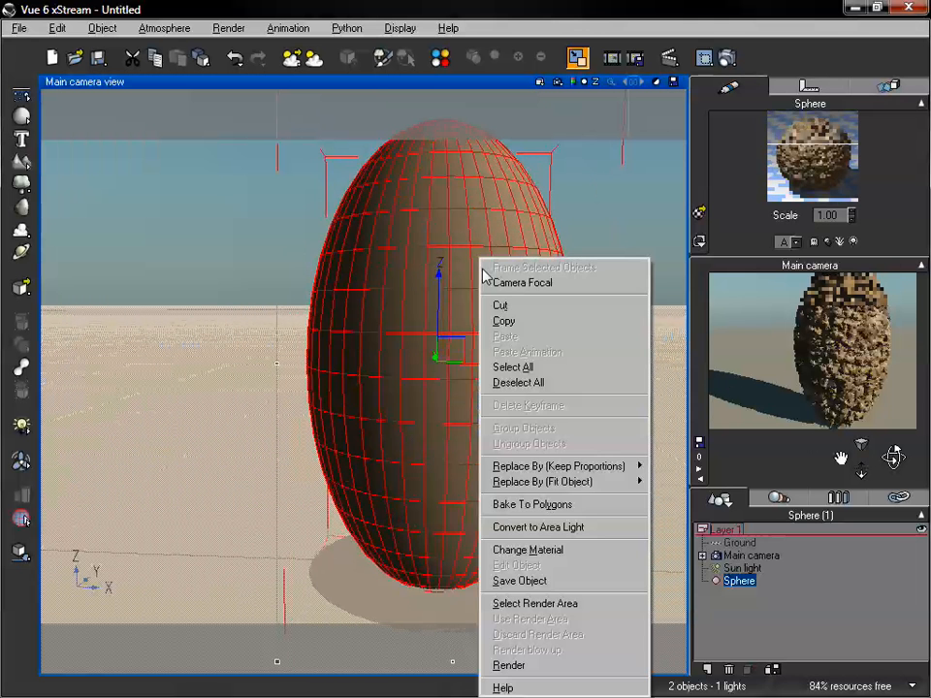
{"action": "mouse_move", "coordinate": [566, 484]}
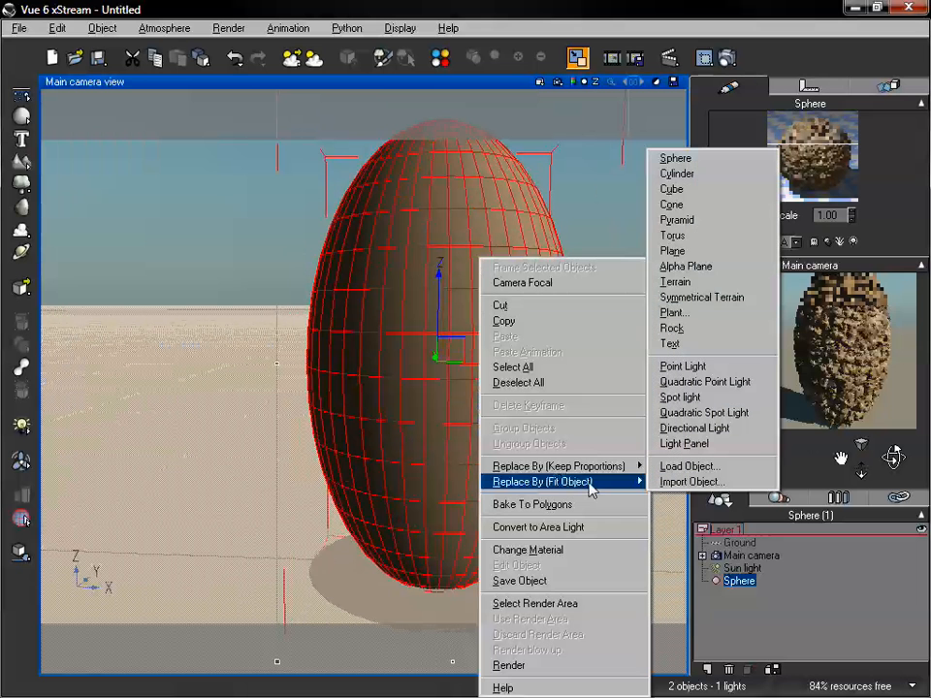
{"action": "left_click", "coordinate": [698, 235]}
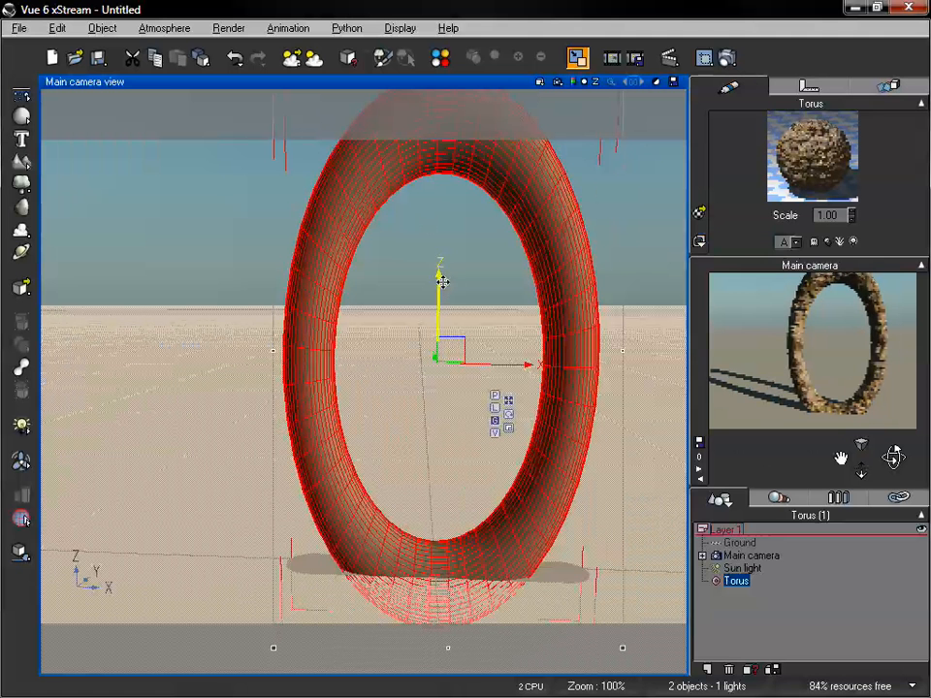
Step: Raise the torus so it clears the ground and shrink its height to make the ring rounder
{"action": "left_click_drag", "start_coordinate": [440, 291], "coordinate": [442, 235]}
{"action": "left_click", "coordinate": [509, 372]}
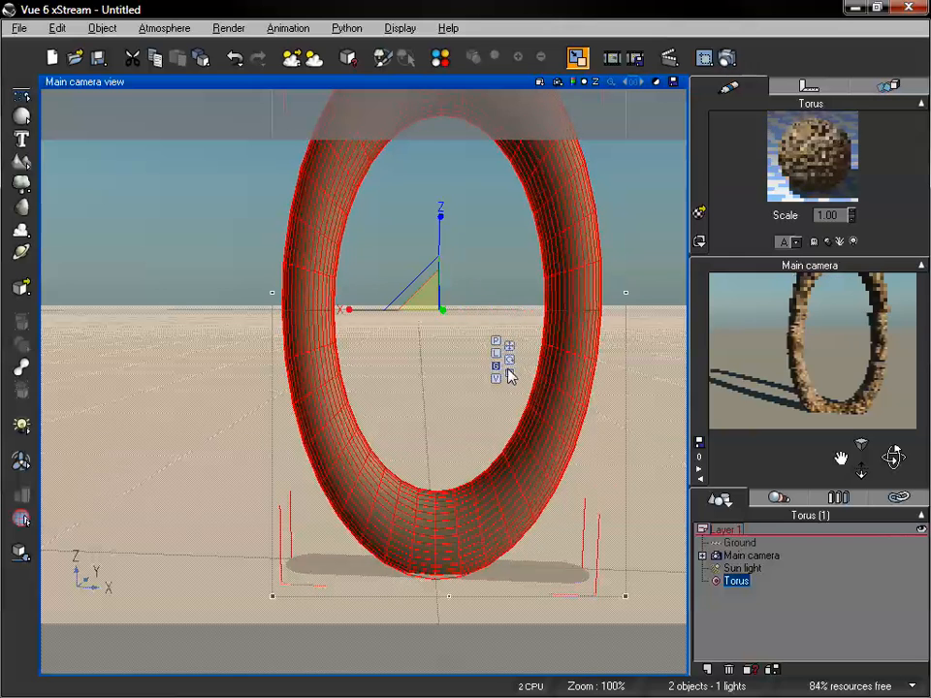
{"action": "left_click_drag", "start_coordinate": [441, 225], "coordinate": [440, 256]}
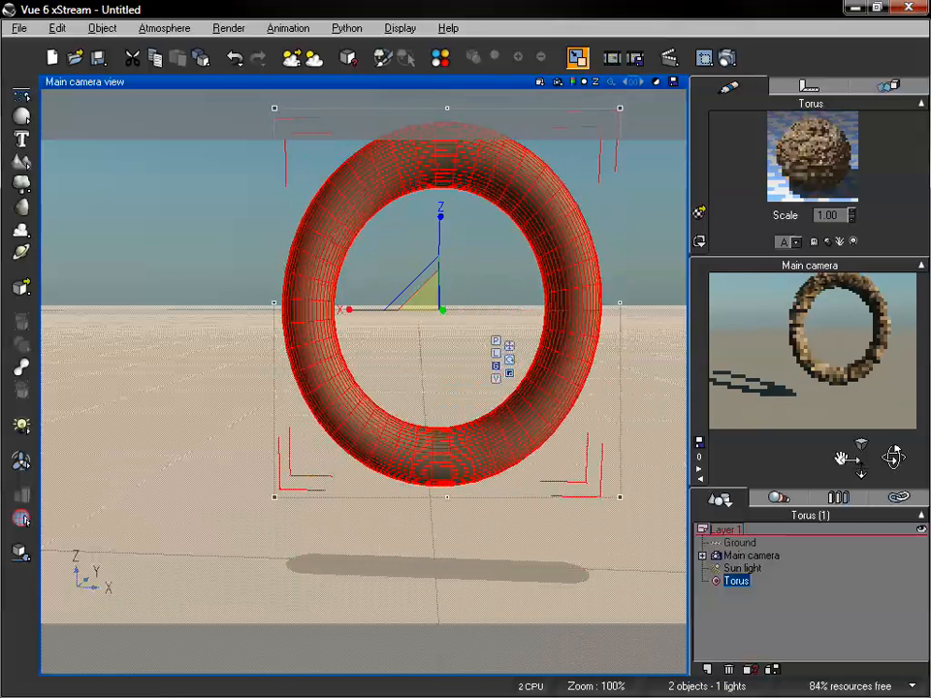
{"action": "left_click_drag", "start_coordinate": [841, 459], "coordinate": [860, 471]}
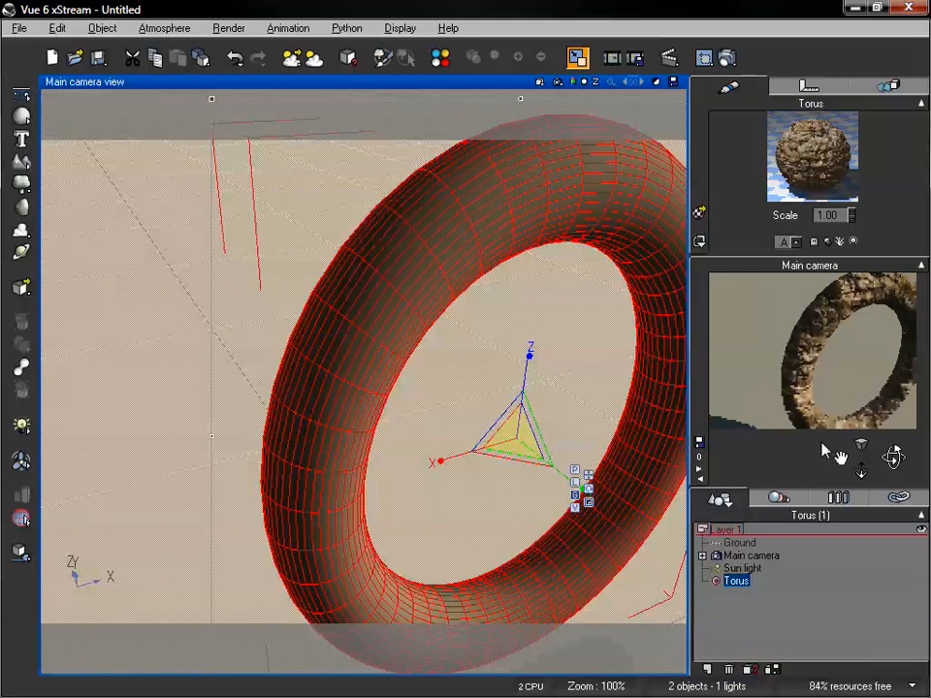
{"action": "left_click_drag", "start_coordinate": [861, 473], "coordinate": [893, 456]}
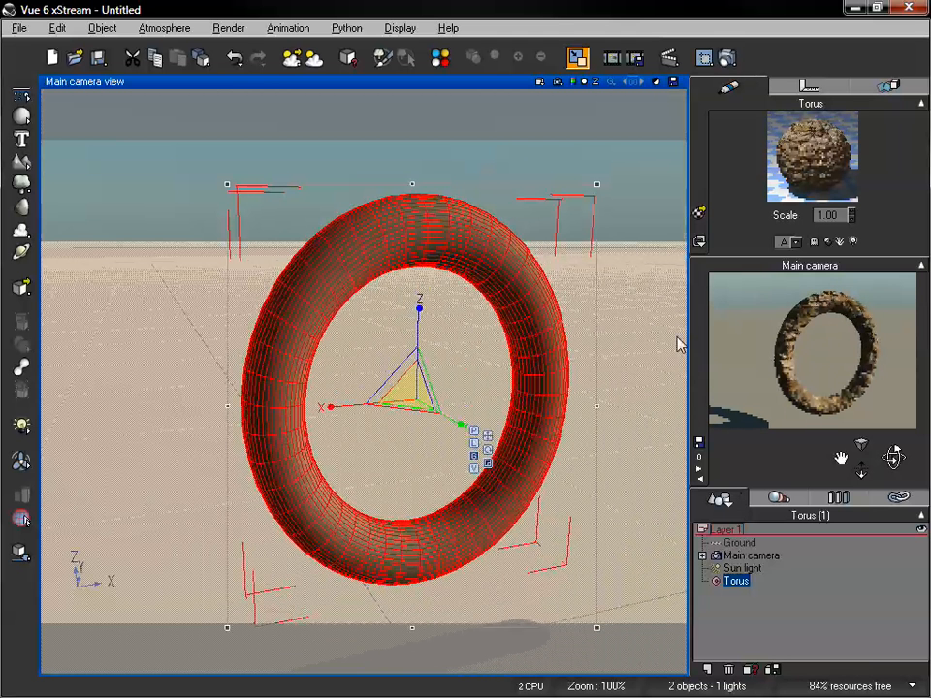
Step: Switch the torus material's lighting model from Hypertexture to Volume shaded
{"action": "double_click", "coordinate": [790, 155]}
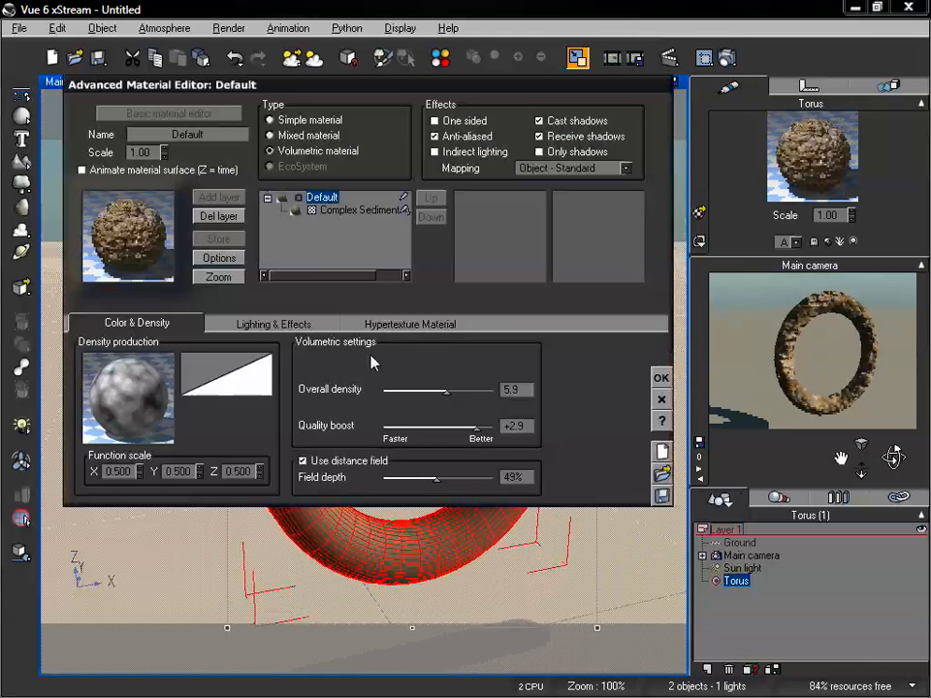
{"action": "left_click", "coordinate": [279, 325]}
{"action": "left_click", "coordinate": [204, 358]}
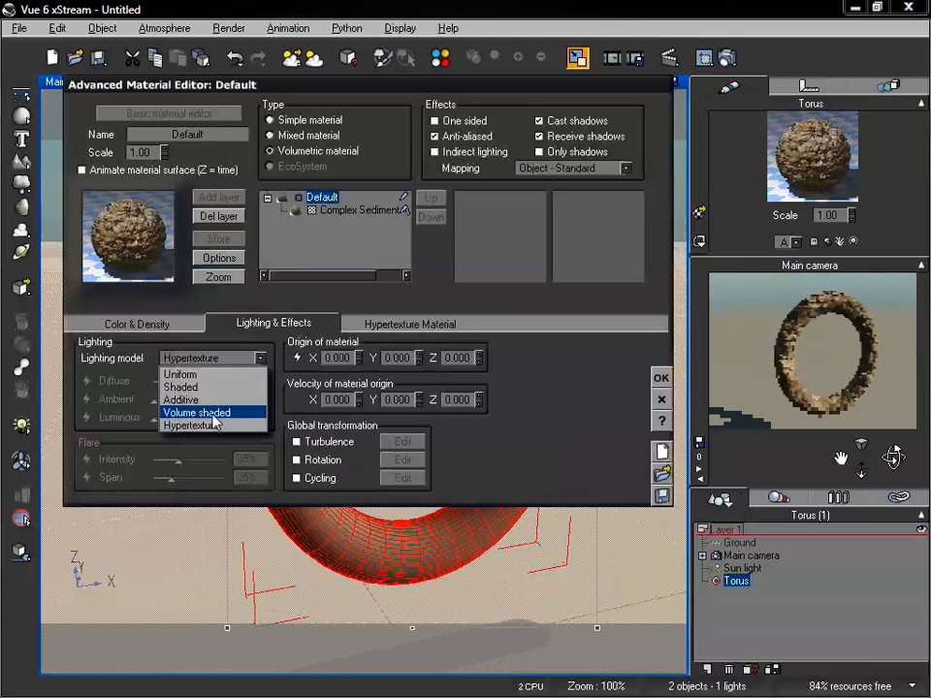
{"action": "left_click", "coordinate": [218, 413]}
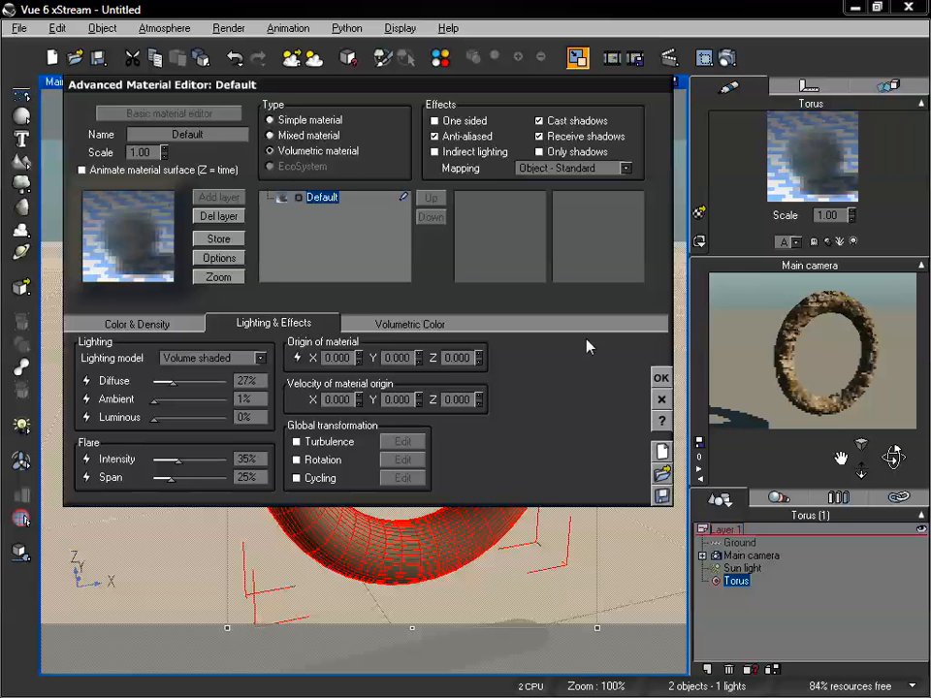
Step: Set the volumetric material's quality boost to +0.1, field depth to 19% and overall density to 8.7
{"action": "left_click", "coordinate": [194, 324]}
{"action": "left_click_drag", "start_coordinate": [417, 427], "coordinate": [439, 427]}
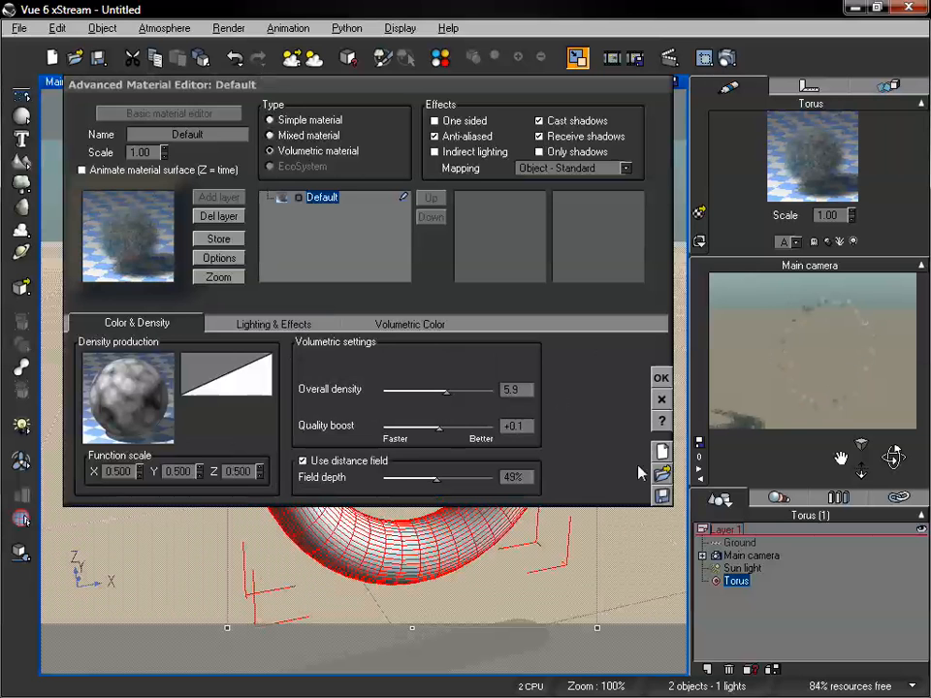
{"action": "left_click_drag", "start_coordinate": [435, 477], "coordinate": [404, 477]}
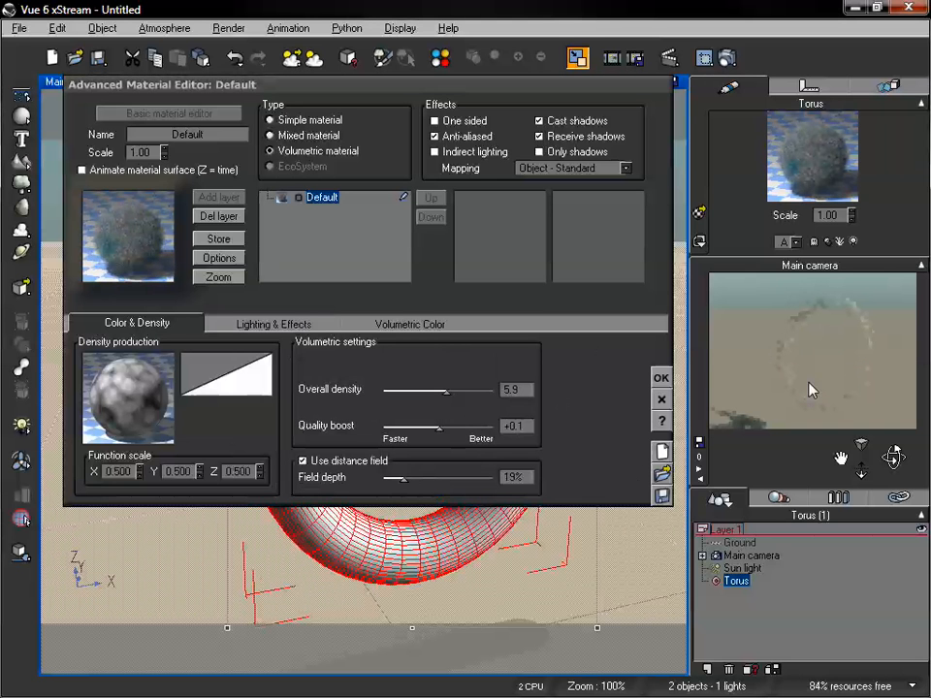
{"action": "left_click_drag", "start_coordinate": [422, 392], "coordinate": [477, 391]}
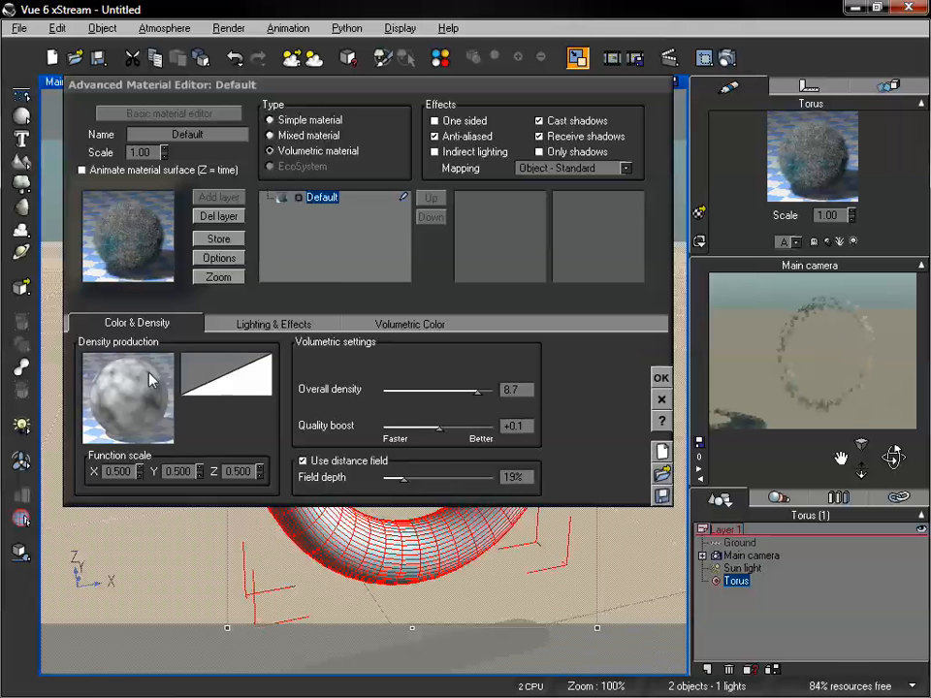
Step: Change the density fractal's noise to Perlin Noises / Gradient with roughness 0.614035 and gain 1, and accept the function
{"action": "right_click", "coordinate": [115, 391]}
{"action": "left_click", "coordinate": [148, 397]}
{"action": "left_click", "coordinate": [454, 334]}
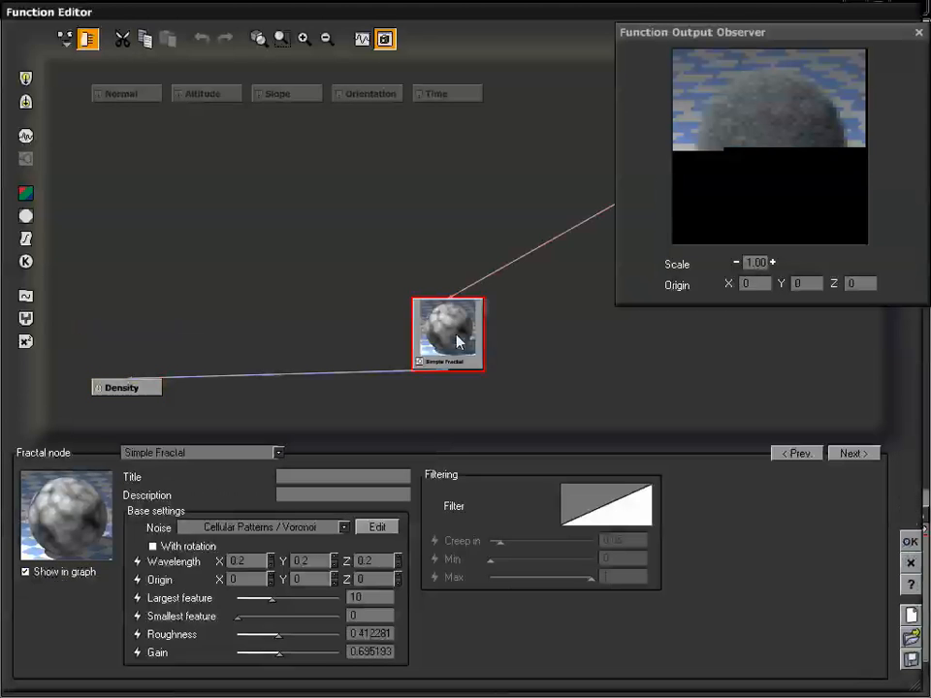
{"action": "left_click", "coordinate": [330, 527]}
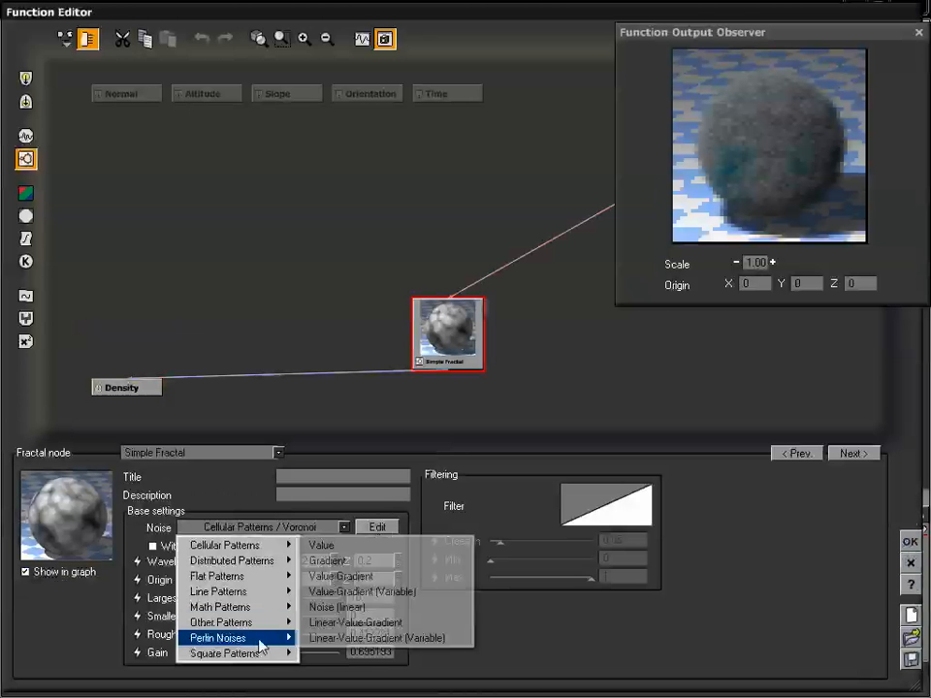
{"action": "mouse_move", "coordinate": [257, 639]}
{"action": "left_click", "coordinate": [326, 561]}
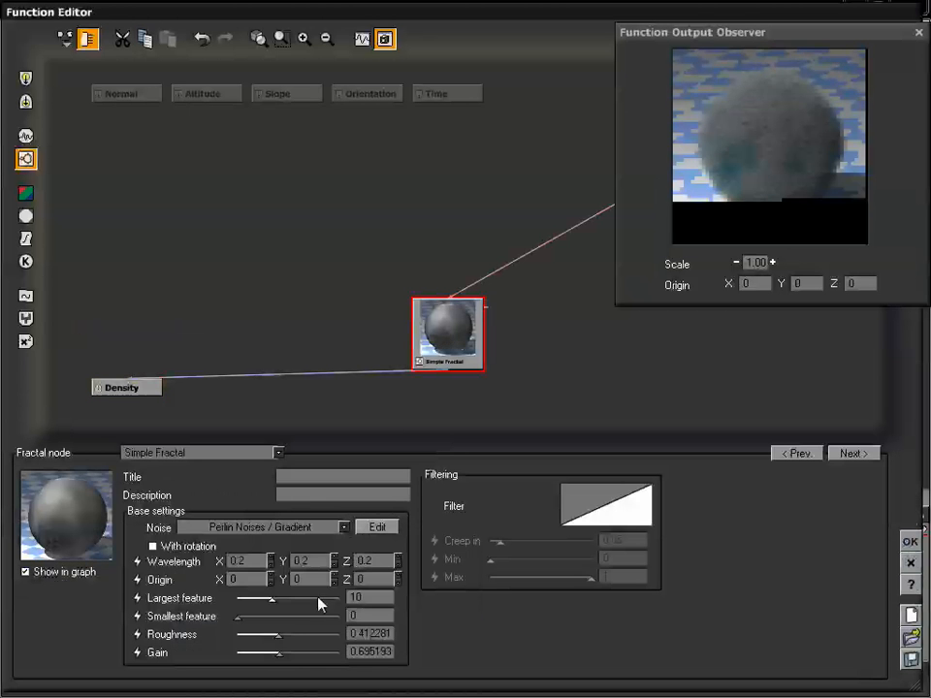
{"action": "mouse_move", "coordinate": [287, 636]}
{"action": "left_mouse_down"}
{"action": "mouse_move", "coordinate": [303, 635]}
{"action": "mouse_move", "coordinate": [291, 634]}
{"action": "mouse_move", "coordinate": [287, 652]}
{"action": "left_mouse_up"}
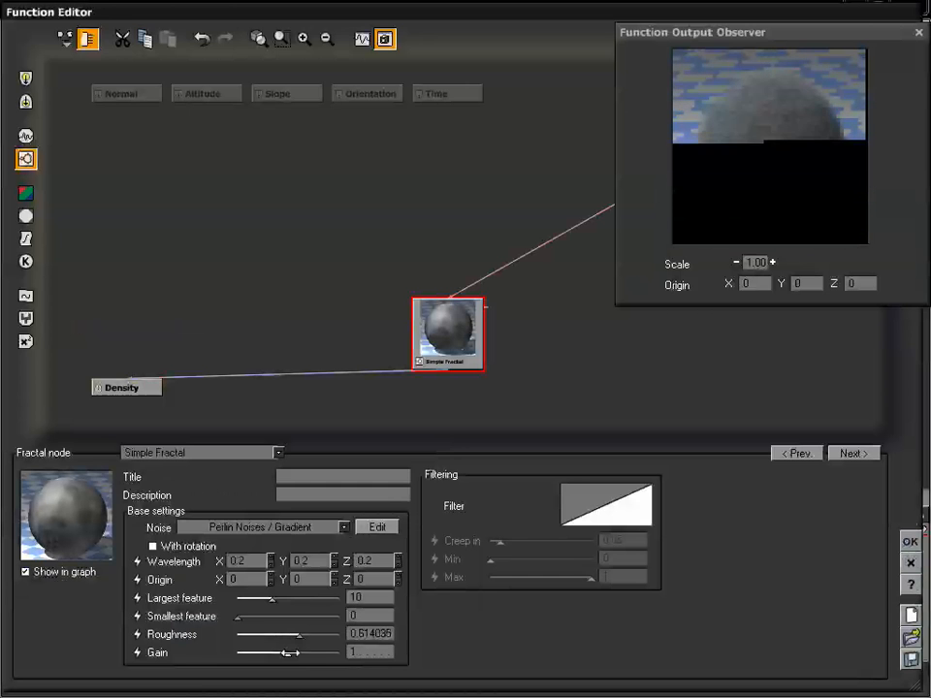
{"action": "left_click", "coordinate": [911, 541]}
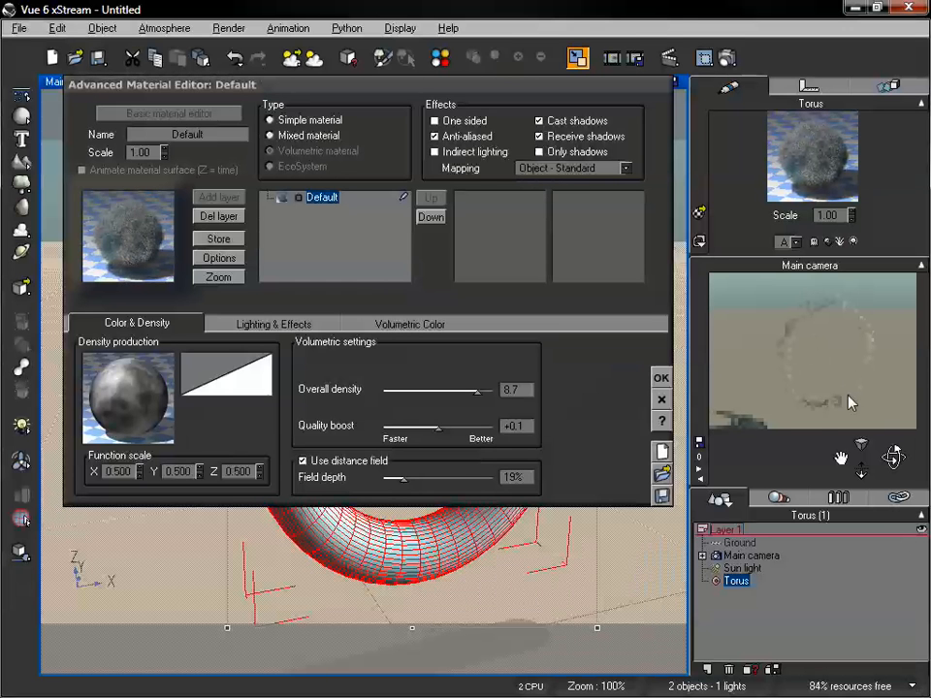
Step: Raise the volume shaded material's diffuse lighting to 73% and accept the material
{"action": "left_click_drag", "start_coordinate": [861, 471], "coordinate": [855, 464]}
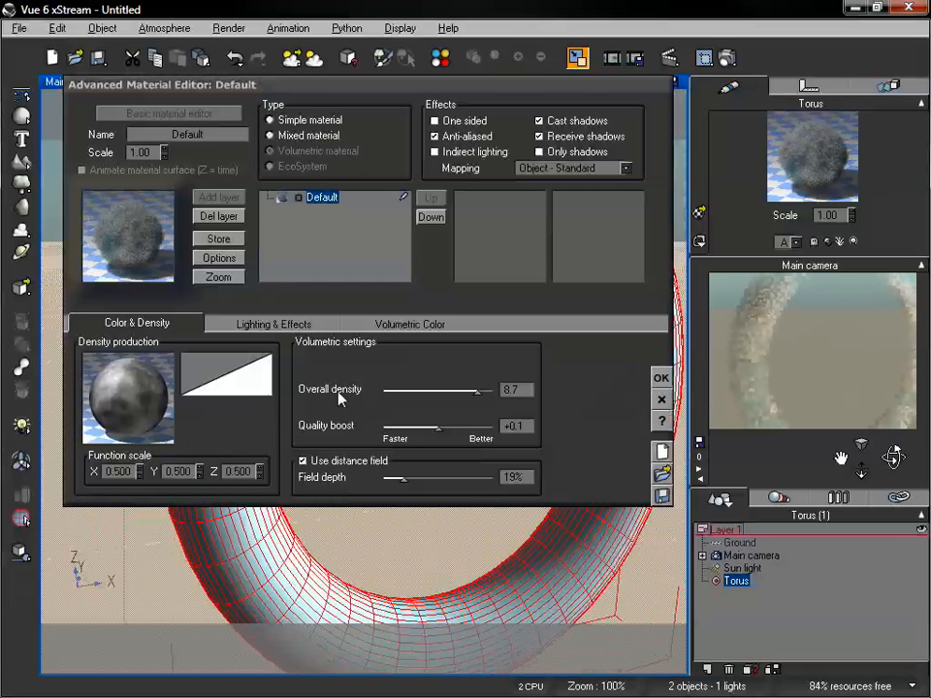
{"action": "left_click", "coordinate": [260, 324]}
{"action": "left_click_drag", "start_coordinate": [214, 382], "coordinate": [205, 382]}
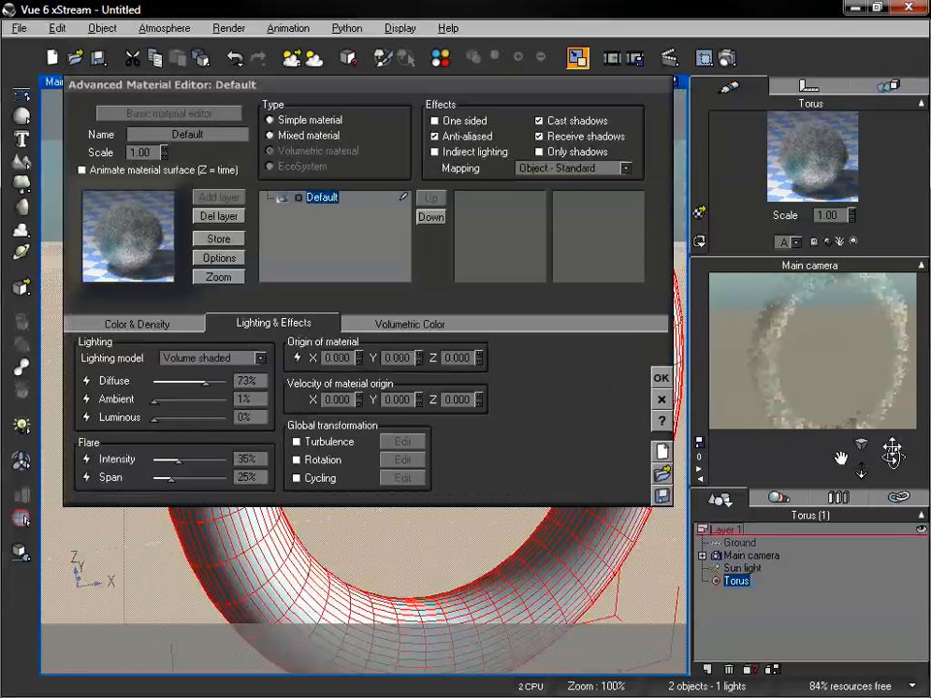
{"action": "left_click_drag", "start_coordinate": [865, 476], "coordinate": [863, 473]}
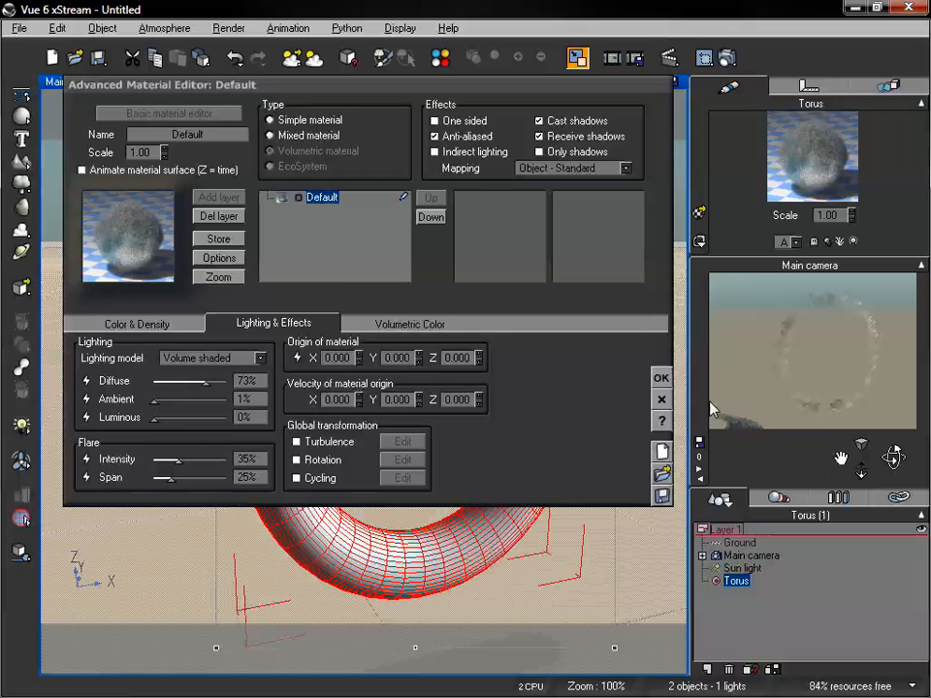
{"action": "left_click", "coordinate": [660, 377]}
Step: Replace the torus with a sphere using the Fit Object replacement
{"action": "right_click", "coordinate": [448, 229]}
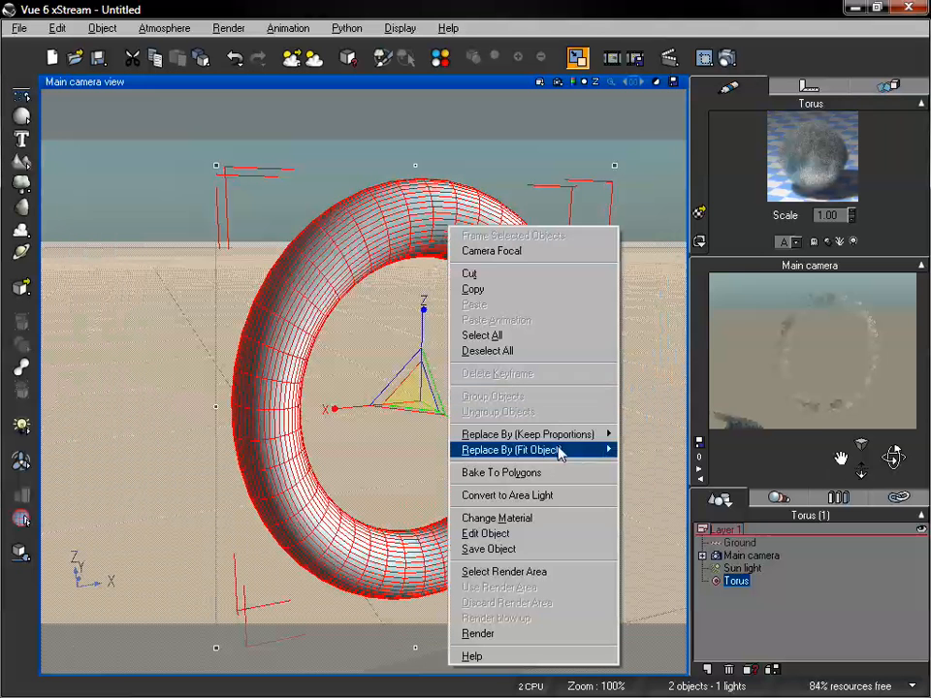
{"action": "mouse_move", "coordinate": [604, 450]}
{"action": "left_click", "coordinate": [648, 127]}
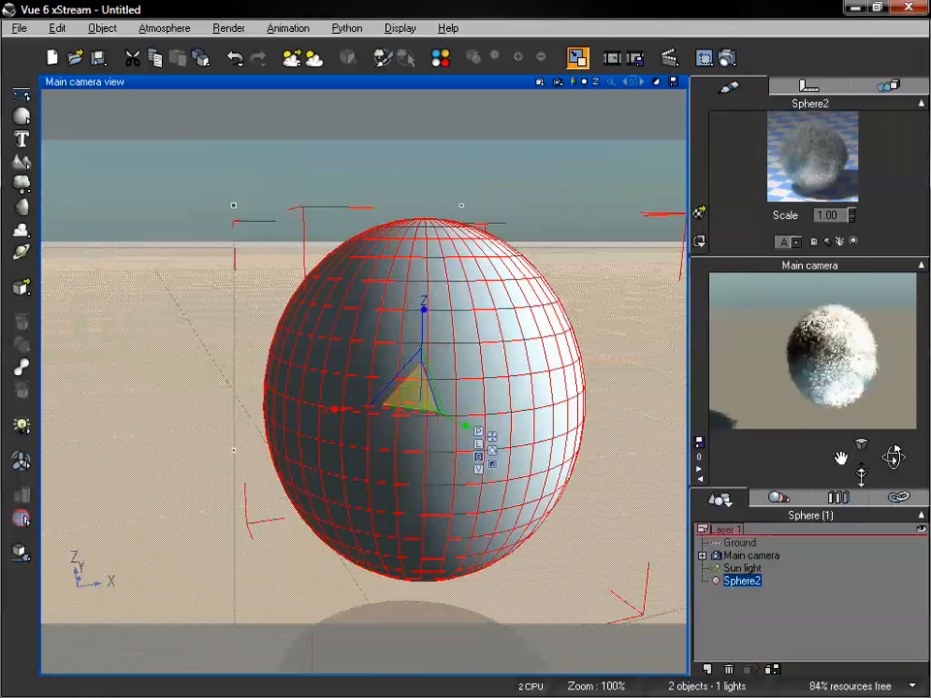
Step: Set the sphere material's flare intensity to 62% and flare span to 55%, checking the effect on the backlit and sunlit sides
{"action": "left_click_drag", "start_coordinate": [861, 475], "coordinate": [863, 475]}
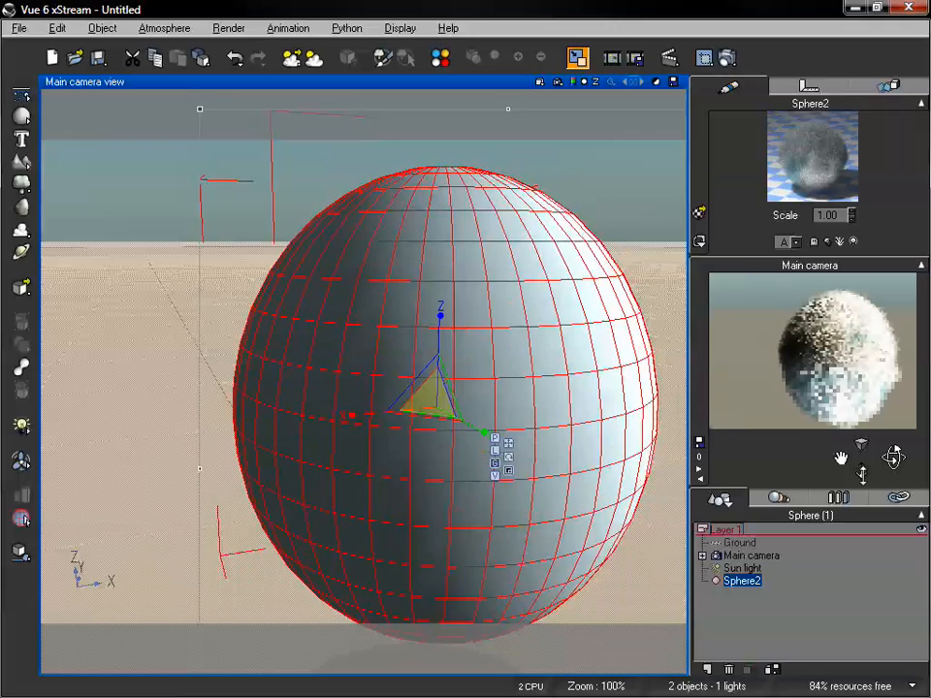
{"action": "left_click", "coordinate": [23, 519]}
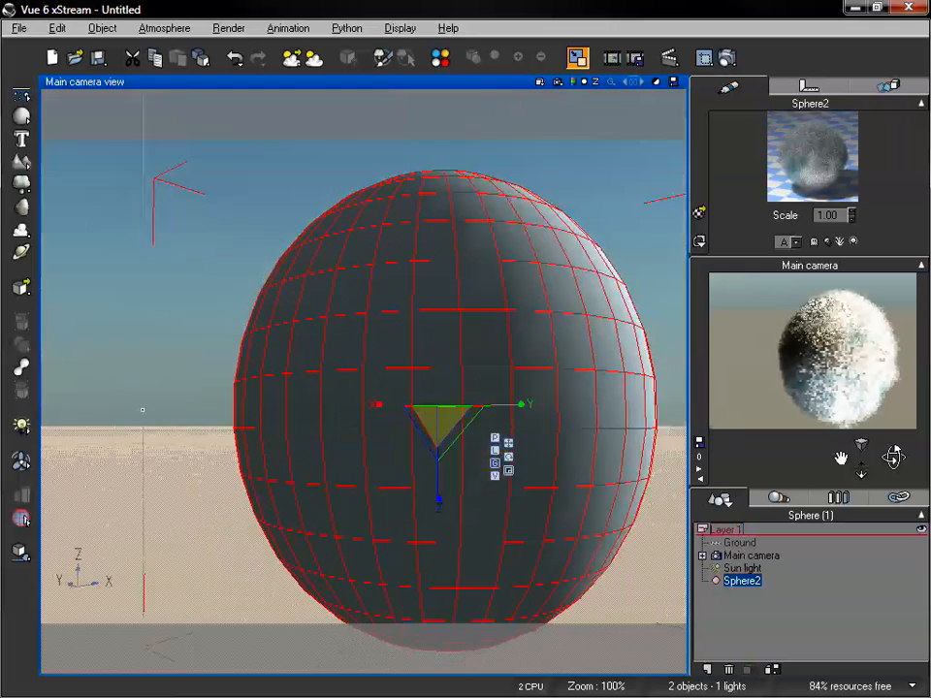
{"action": "left_click_drag", "start_coordinate": [894, 456], "coordinate": [861, 480]}
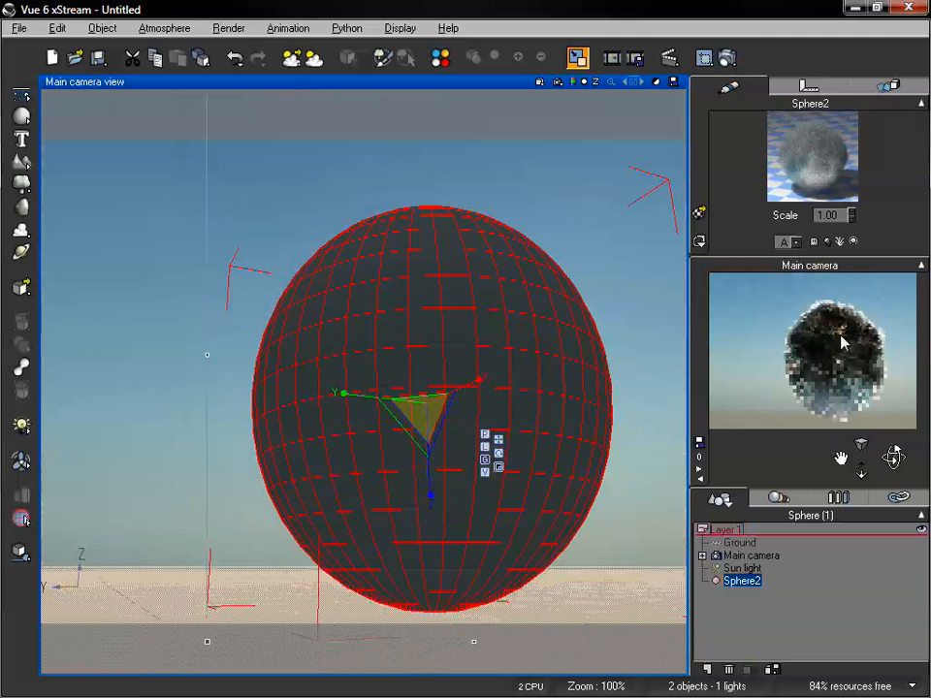
{"action": "double_click", "coordinate": [805, 145]}
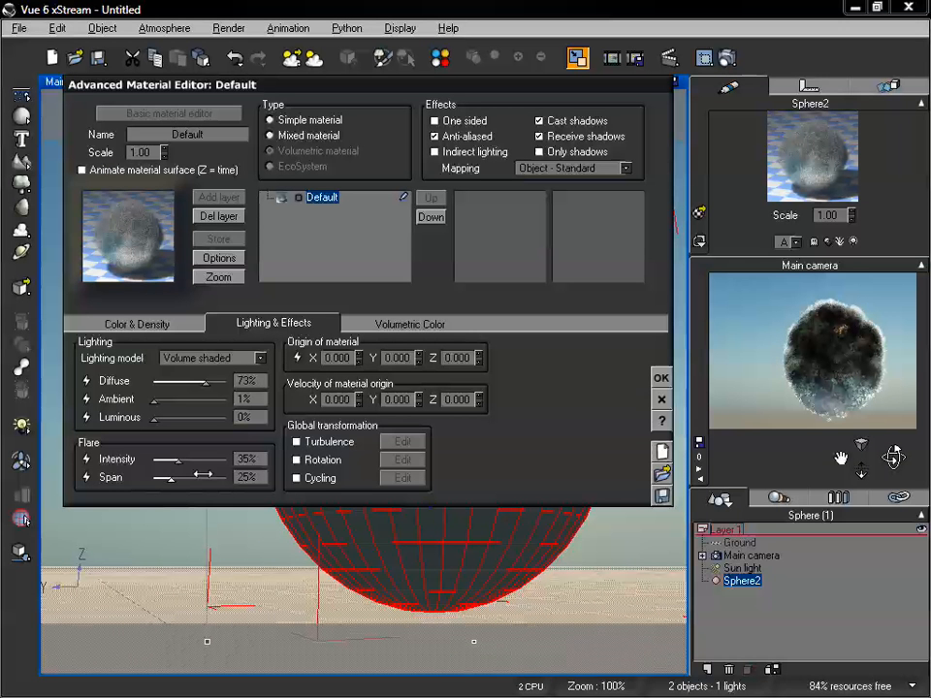
{"action": "left_click_drag", "start_coordinate": [181, 464], "coordinate": [222, 462]}
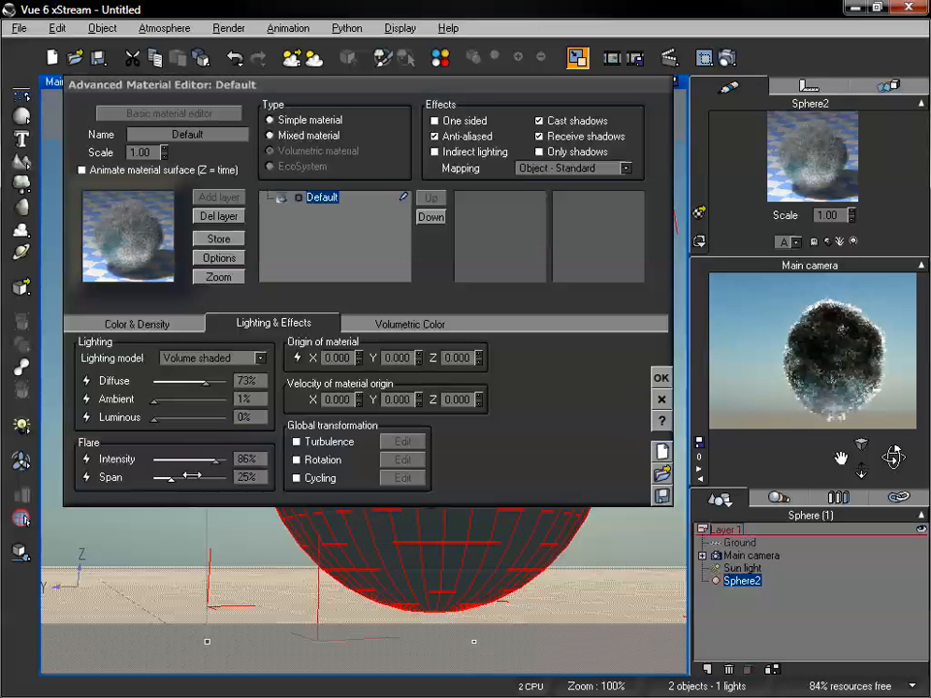
{"action": "left_click_drag", "start_coordinate": [165, 477], "coordinate": [207, 478]}
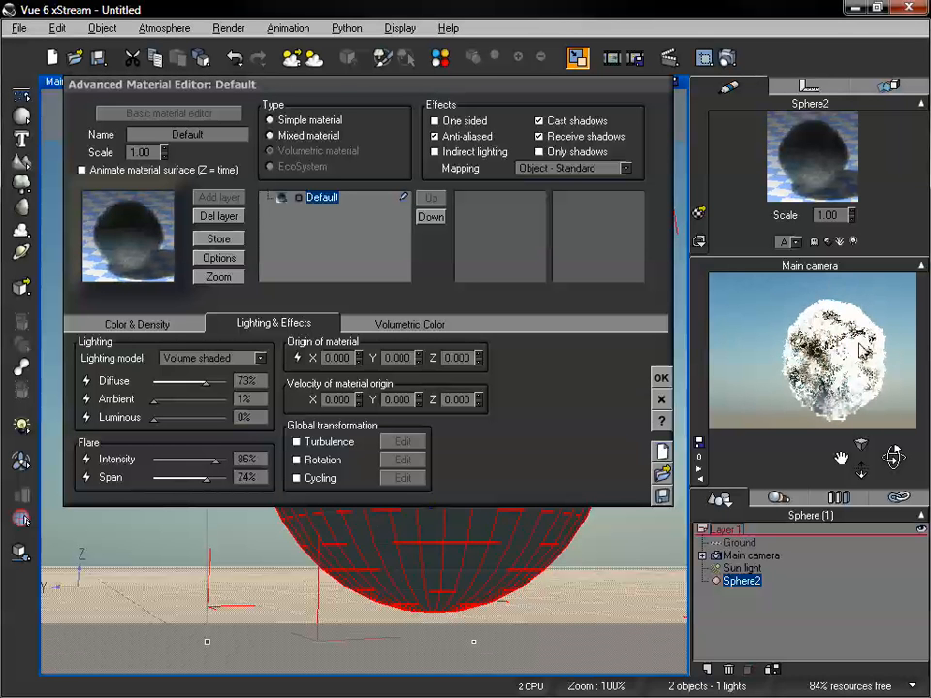
{"action": "left_click", "coordinate": [192, 481]}
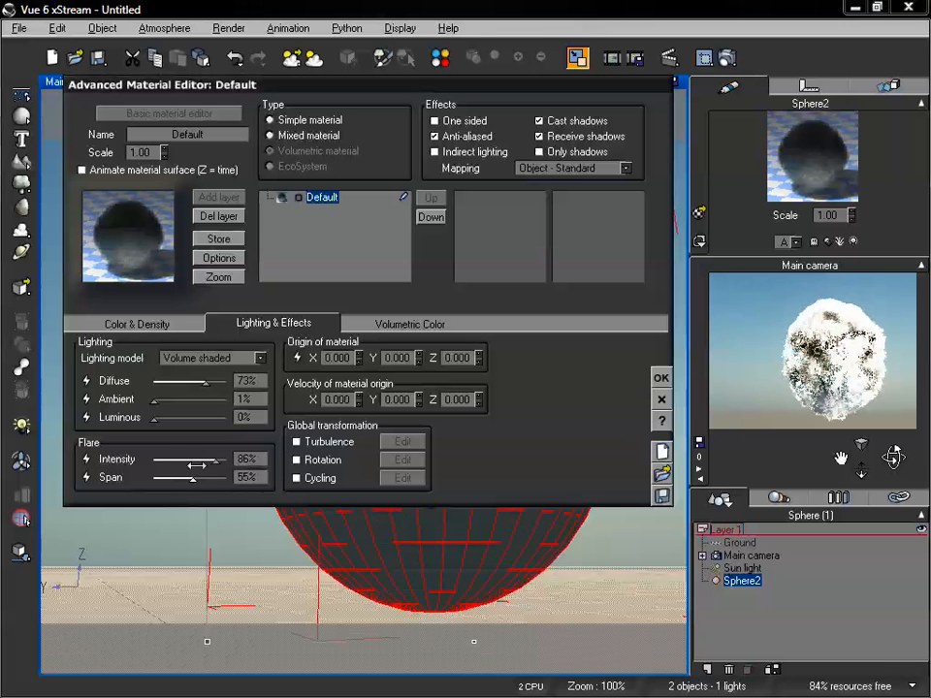
{"action": "left_click", "coordinate": [198, 459]}
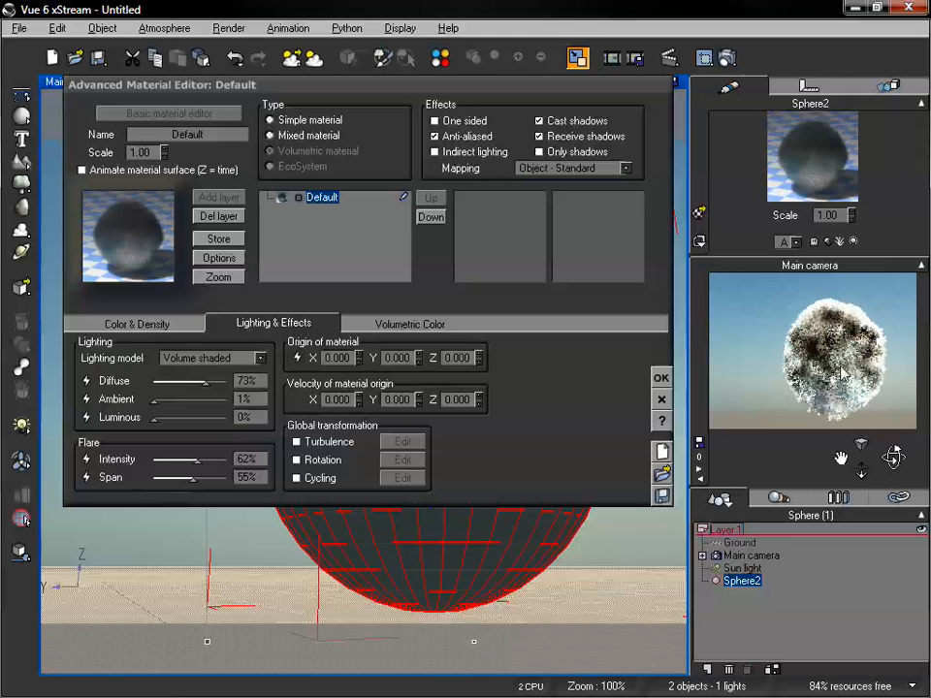
{"action": "left_click_drag", "start_coordinate": [894, 458], "coordinate": [861, 466]}
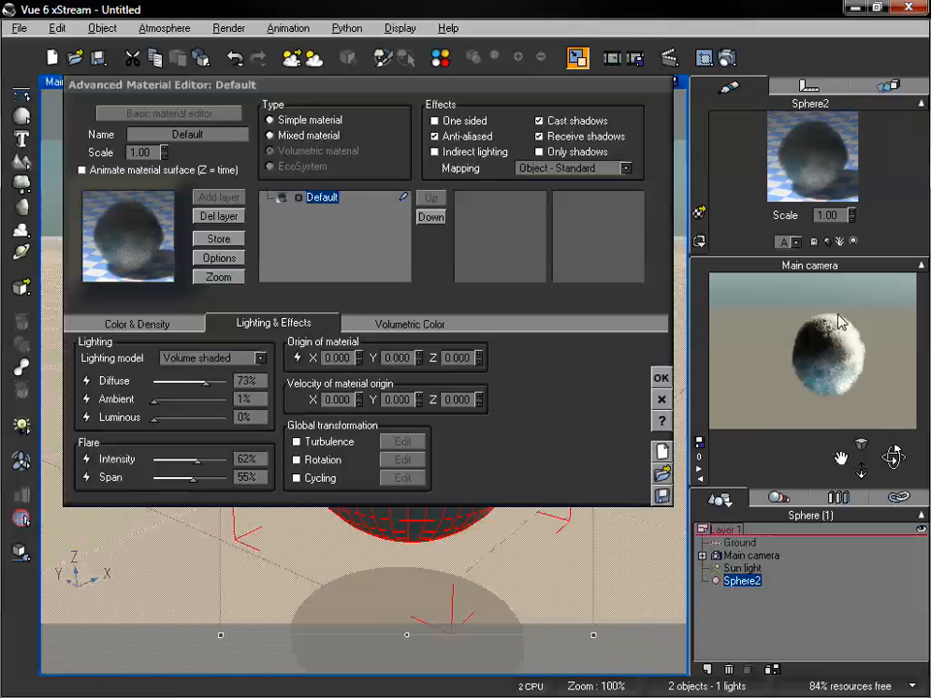
{"action": "left_click_drag", "start_coordinate": [861, 474], "coordinate": [843, 392]}
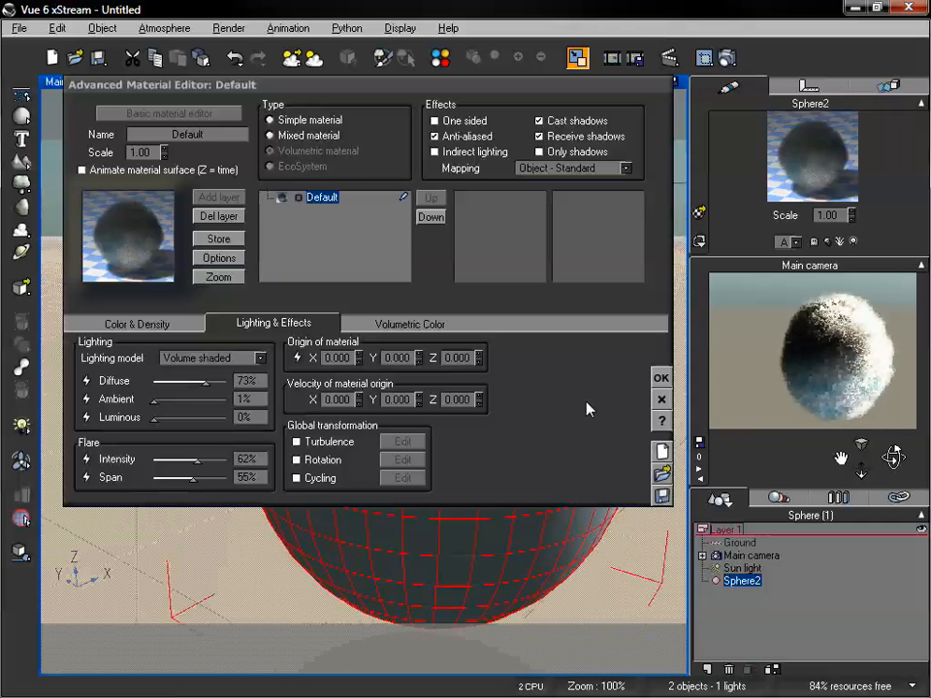
Step: Try a density function scale of 2 on the X, Y and Z axes of the sphere's volumetric material
{"action": "left_click", "coordinate": [135, 323]}
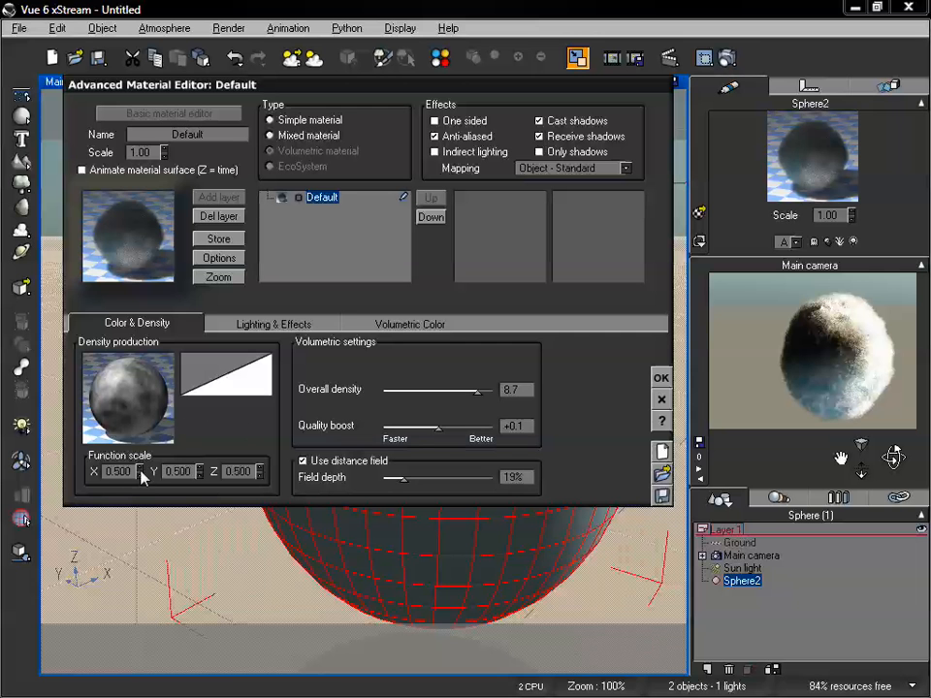
{"action": "type", "text": "2"}
{"action": "key", "text": "Tab"}
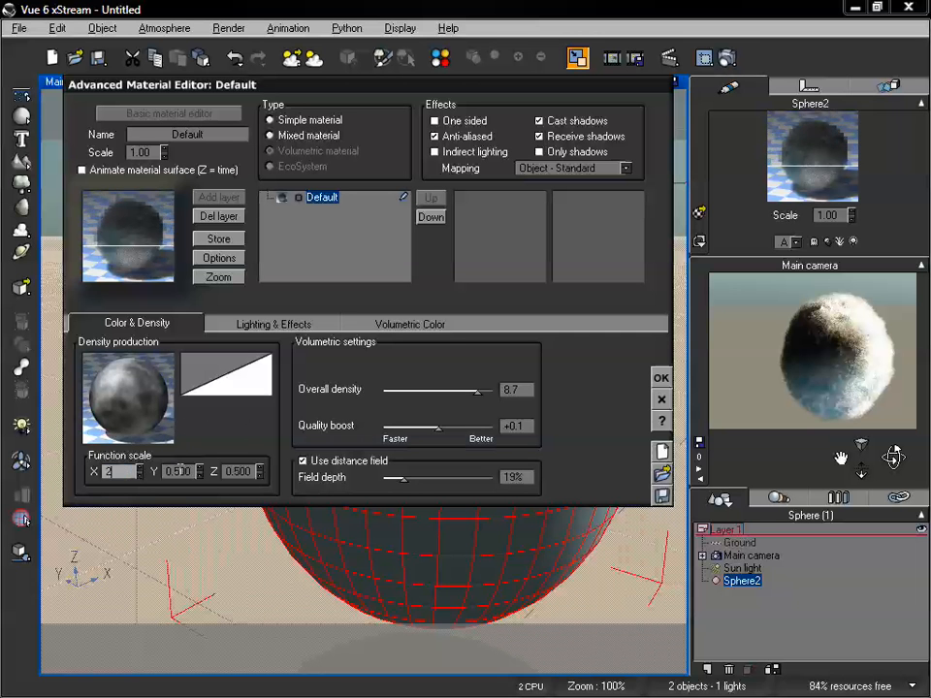
{"action": "type", "text": "2"}
{"action": "left_click", "coordinate": [237, 472]}
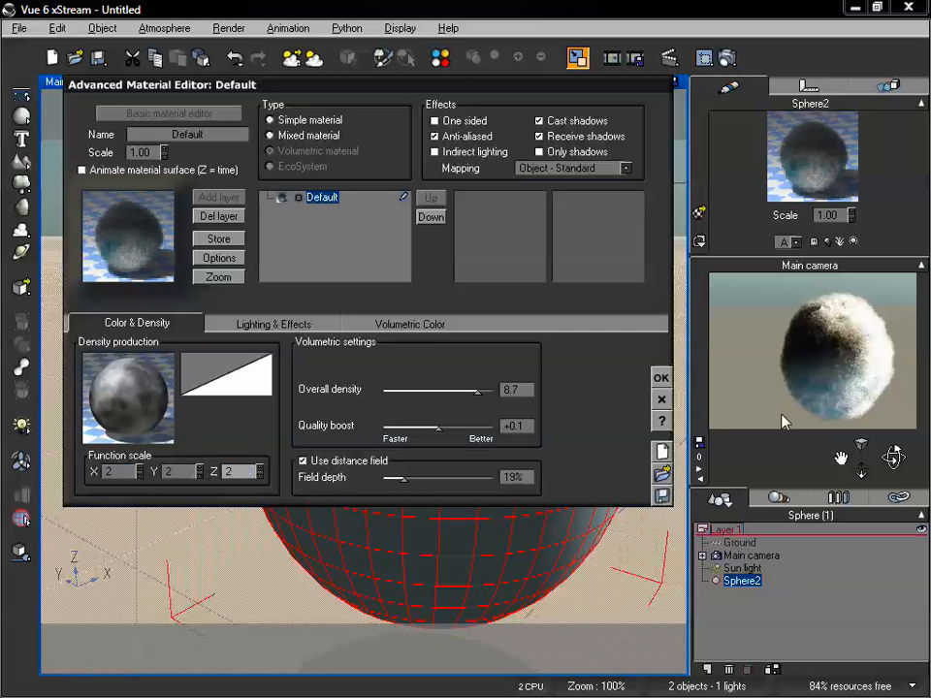
{"action": "left_click", "coordinate": [871, 362]}
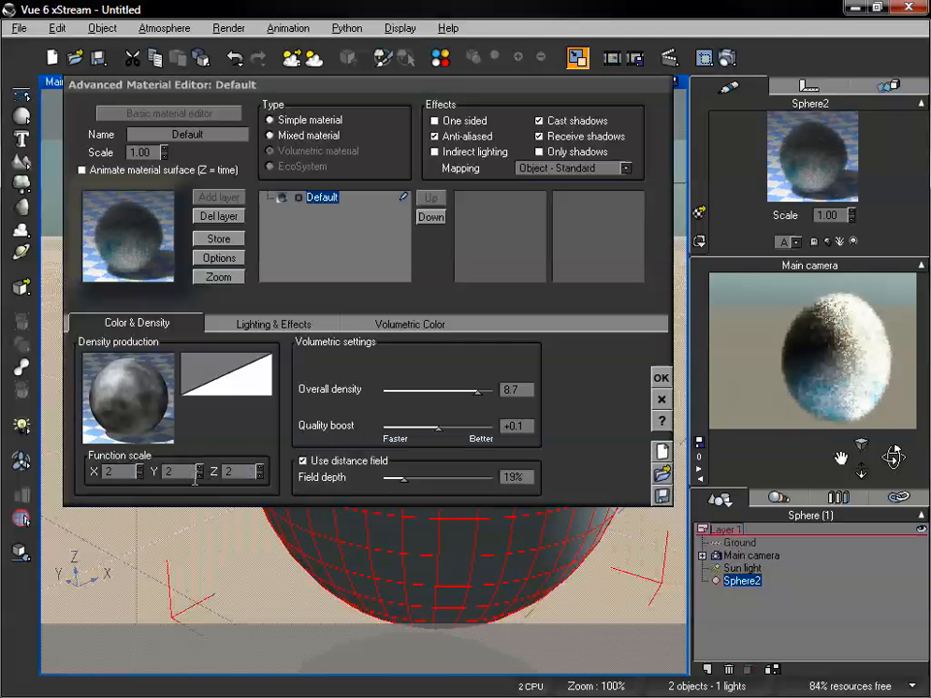
Step: Set the density function scale to 0.1 on the X, Y and Z axes and refresh the camera preview
{"action": "left_click", "coordinate": [137, 471]}
{"action": "type", "text": ".1"}
{"action": "left_click", "coordinate": [182, 472]}
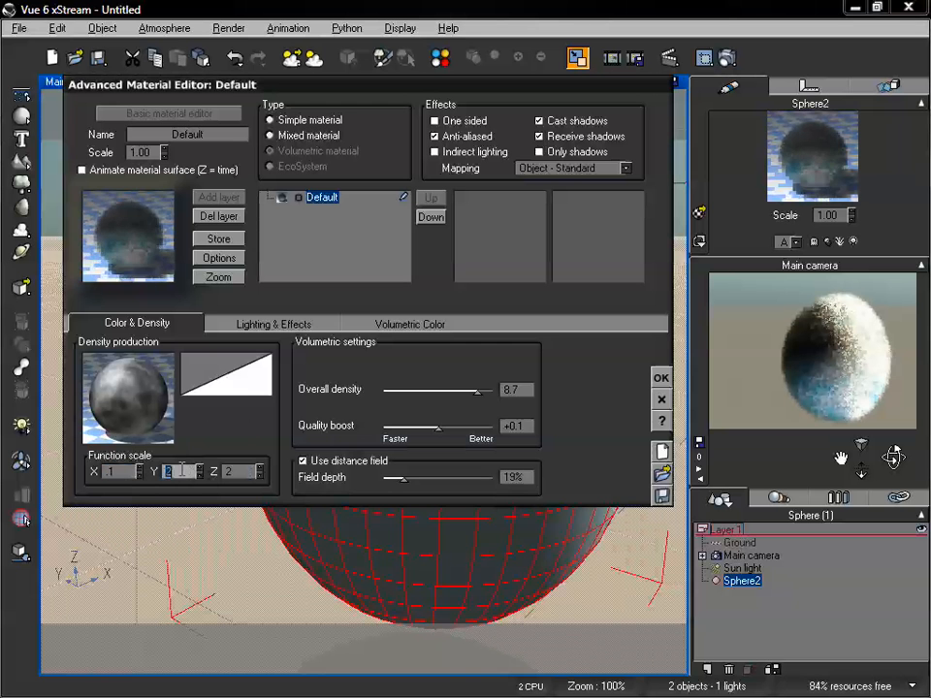
{"action": "type", "text": ".1"}
{"action": "left_click", "coordinate": [239, 471]}
{"action": "type", "text": ".1"}
{"action": "left_click", "coordinate": [831, 380]}
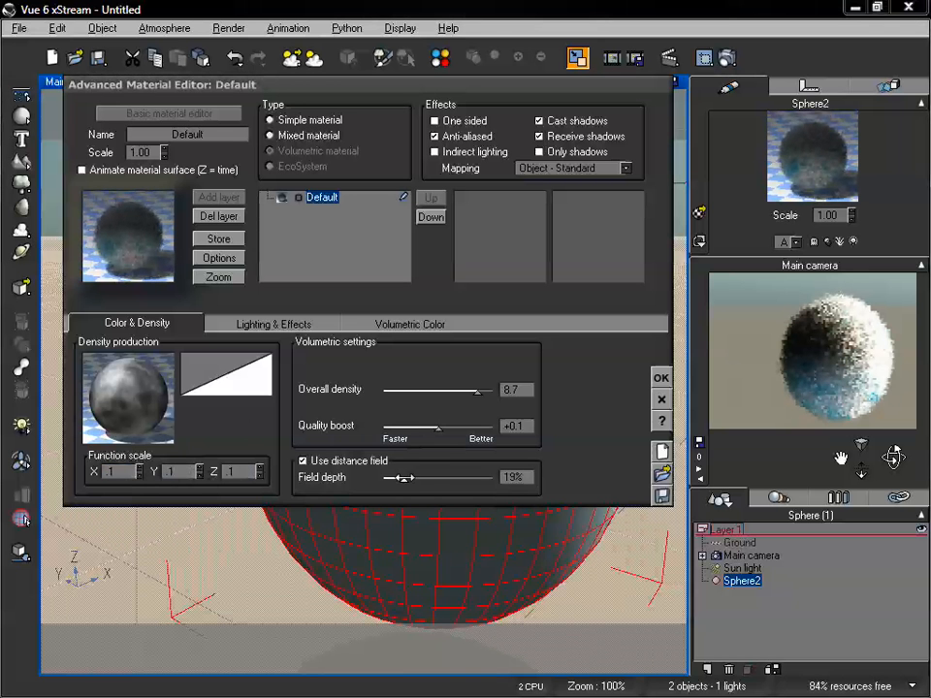
Step: Raise the distance field depth to 52% and check the sphere's fuzzy edge from different angles and distances
{"action": "left_click_drag", "start_coordinate": [403, 478], "coordinate": [439, 478]}
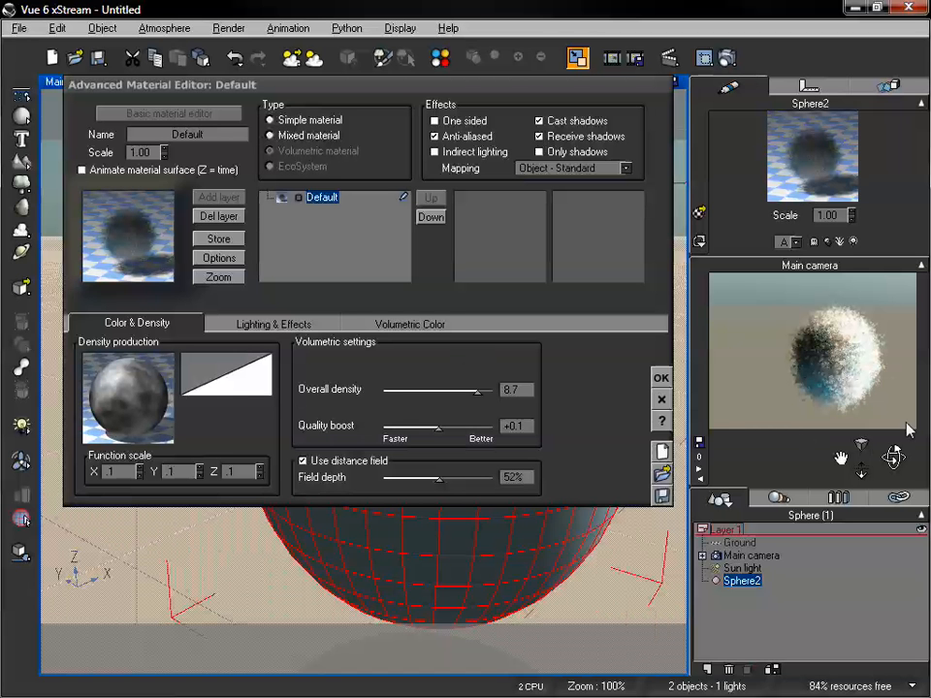
{"action": "left_click_drag", "start_coordinate": [894, 455], "coordinate": [896, 459]}
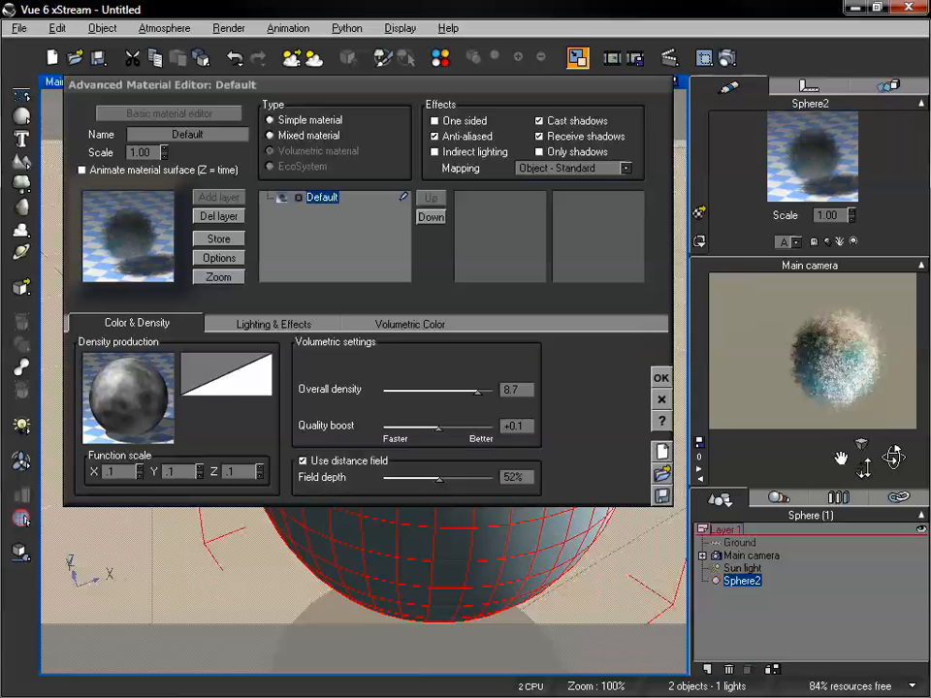
{"action": "left_click_drag", "start_coordinate": [865, 469], "coordinate": [893, 458]}
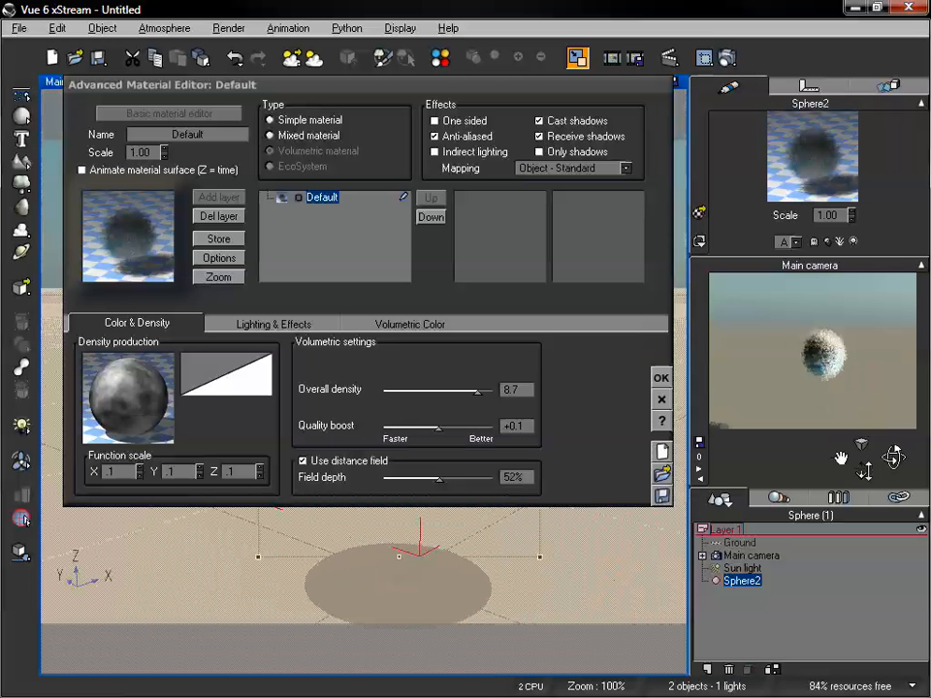
{"action": "left_click_drag", "start_coordinate": [863, 471], "coordinate": [864, 473]}
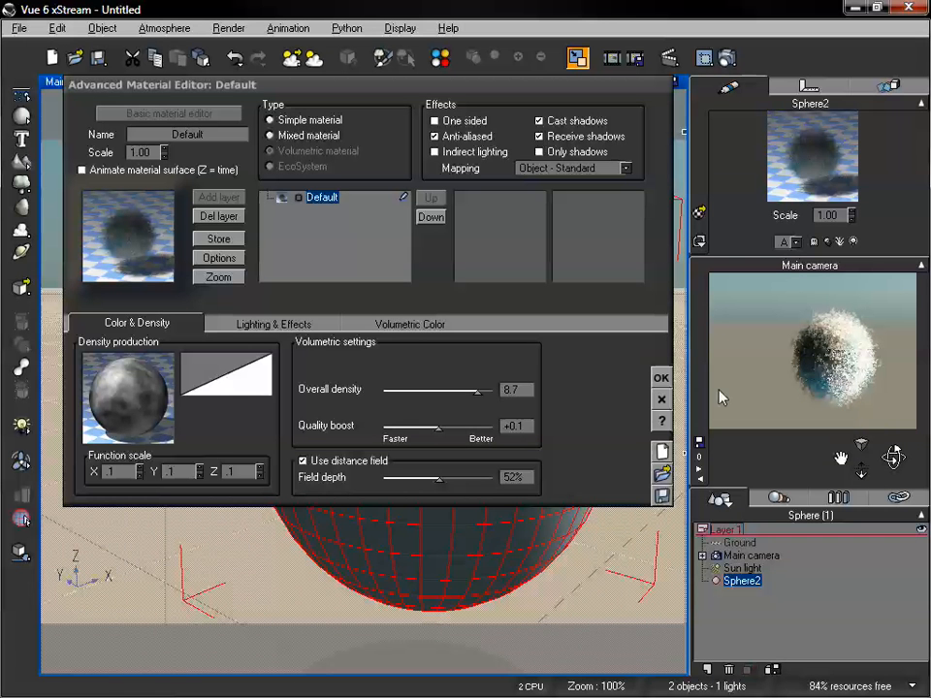
Step: Load the Red brown yellow color map from the Rocks and Grass collection as the material's volumetric color
{"action": "left_click", "coordinate": [417, 324]}
{"action": "right_click", "coordinate": [331, 367]}
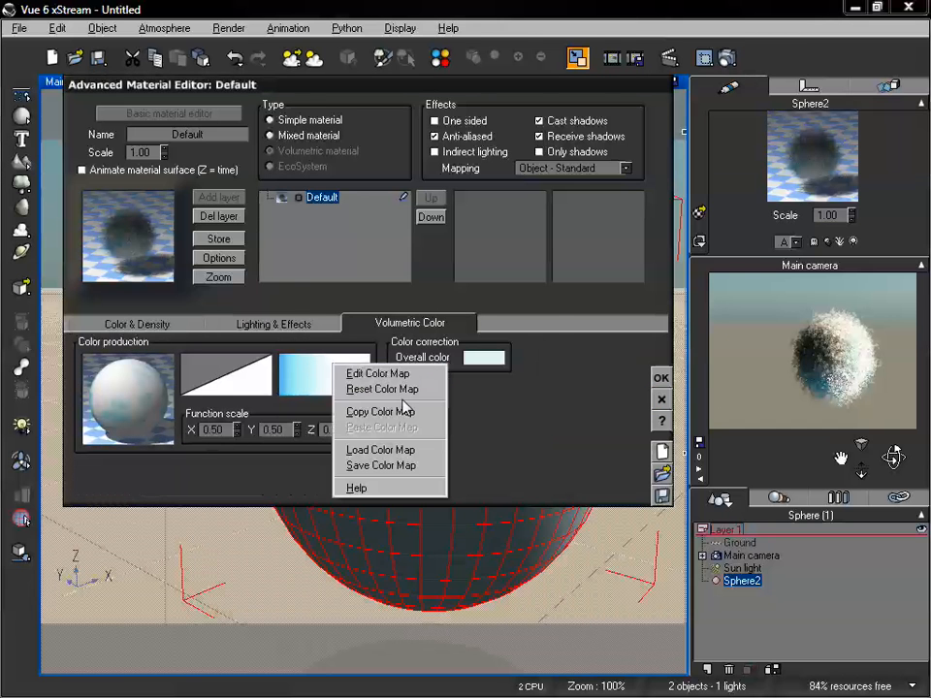
{"action": "left_click", "coordinate": [373, 450]}
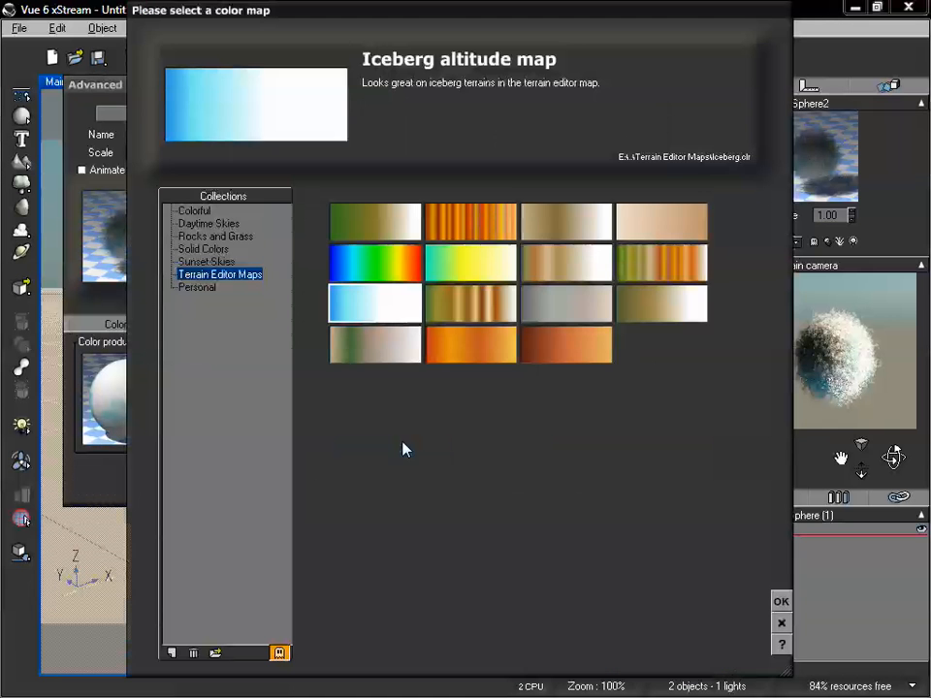
{"action": "left_click", "coordinate": [209, 262]}
{"action": "left_click", "coordinate": [214, 249]}
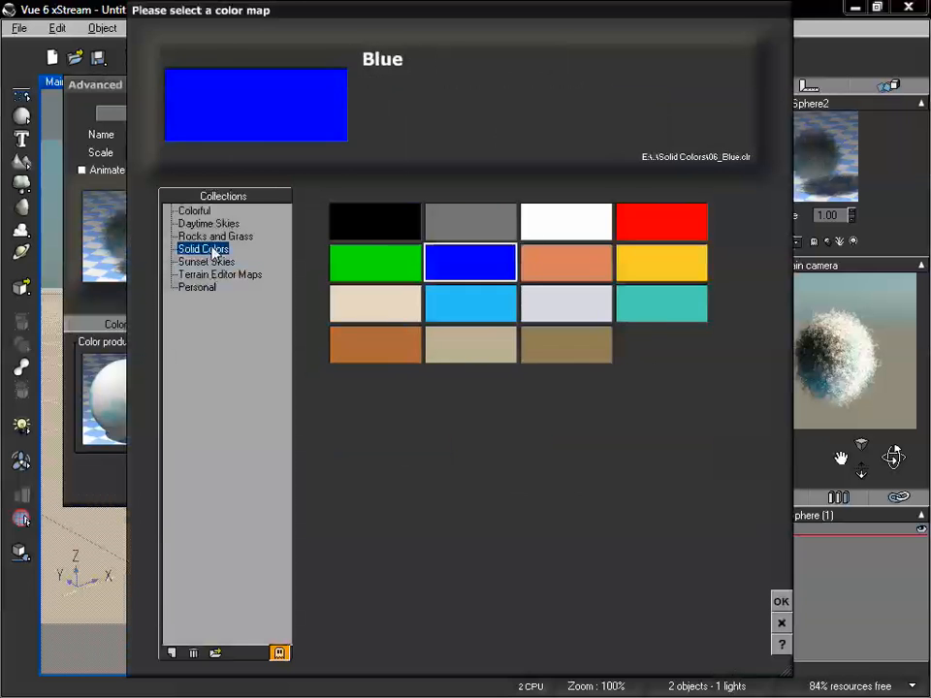
{"action": "left_click", "coordinate": [215, 236]}
{"action": "left_click", "coordinate": [214, 225]}
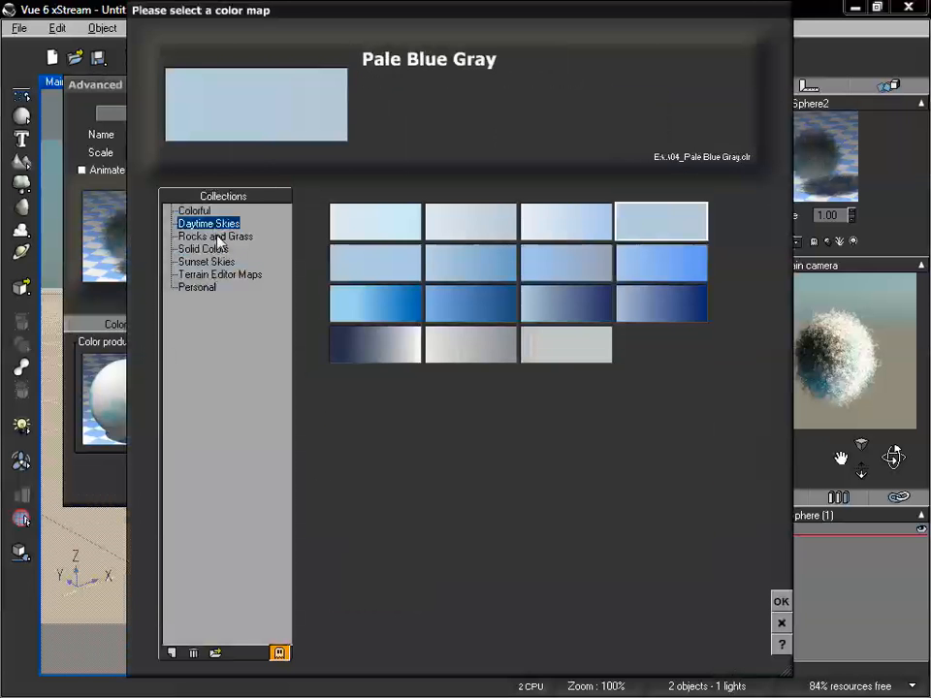
{"action": "left_click", "coordinate": [218, 238]}
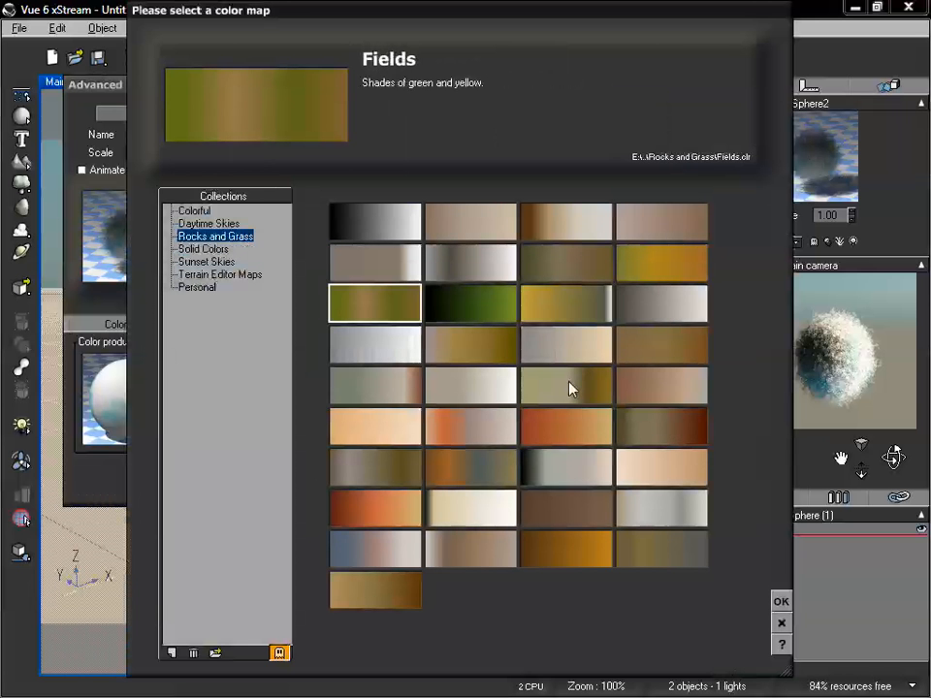
{"action": "left_click", "coordinate": [559, 434]}
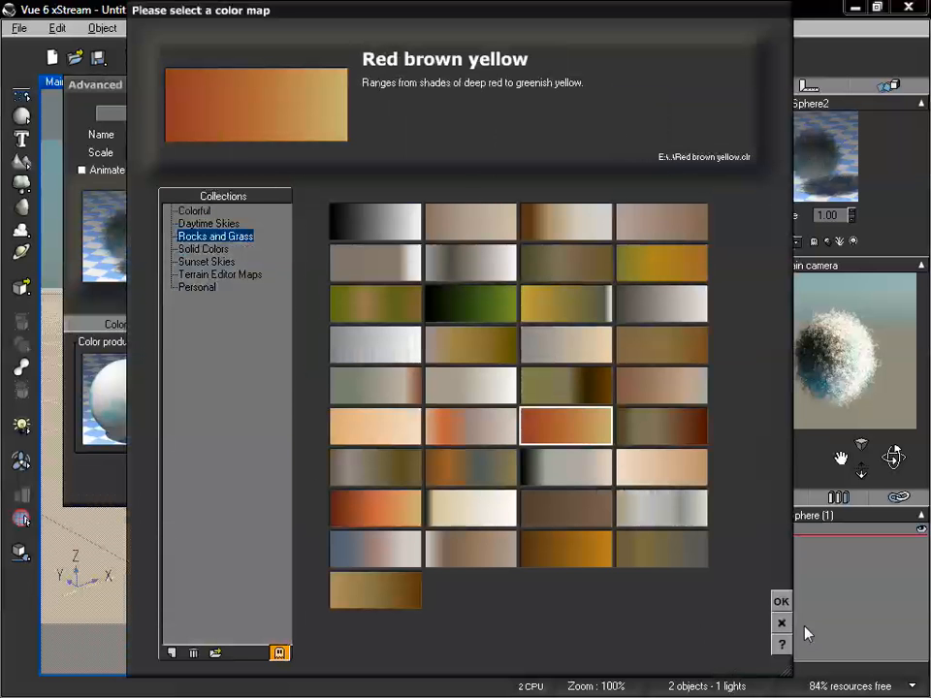
{"action": "left_click", "coordinate": [781, 601]}
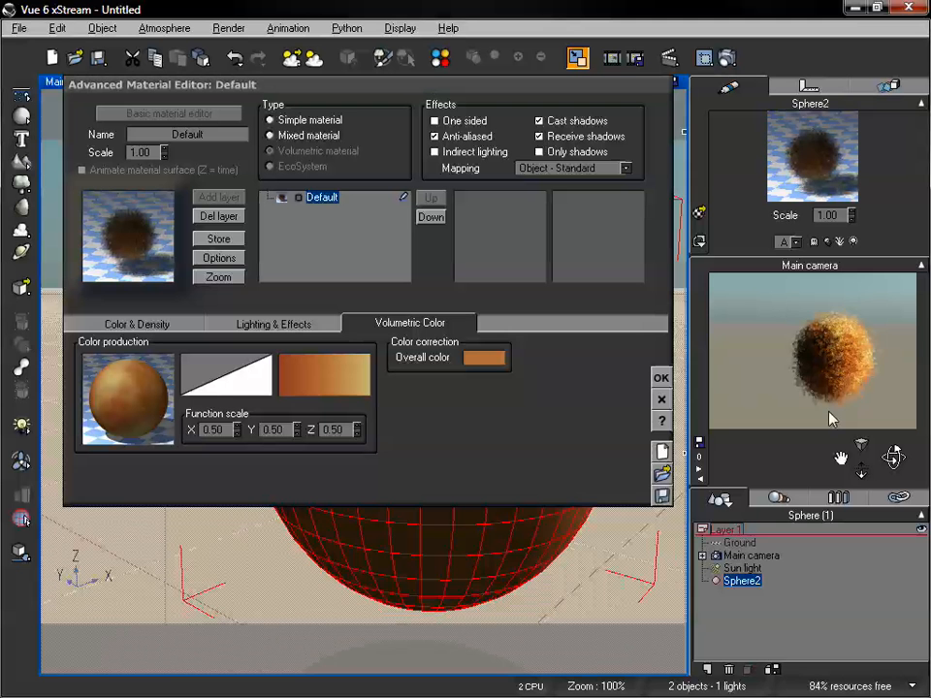
Step: Examine the recolored sphere up close and from a higher angle, and return to the material's density settings
{"action": "left_click_drag", "start_coordinate": [862, 472], "coordinate": [863, 474]}
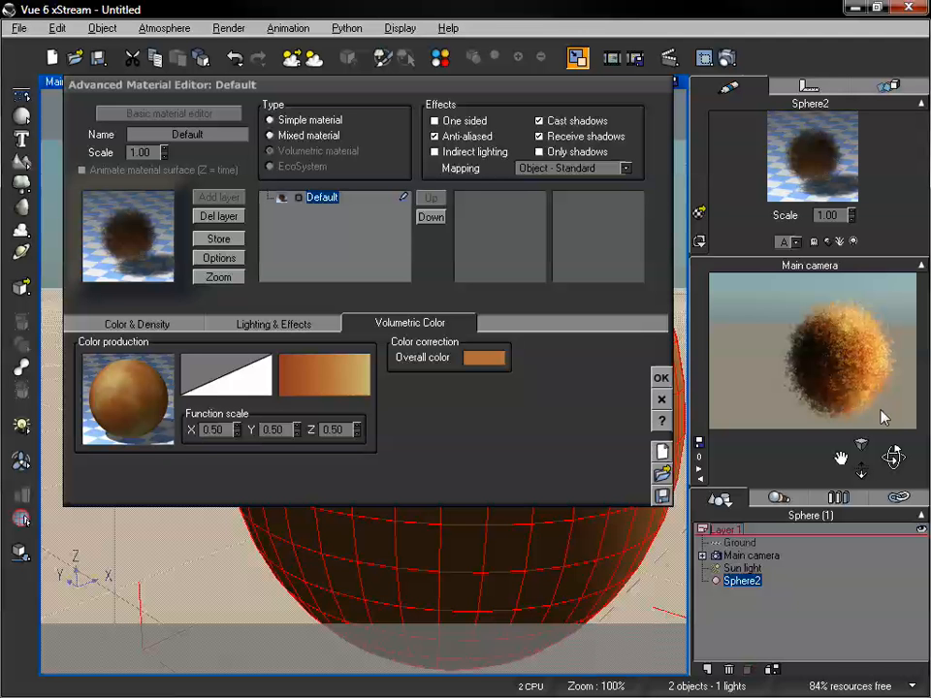
{"action": "left_click_drag", "start_coordinate": [863, 470], "coordinate": [892, 456]}
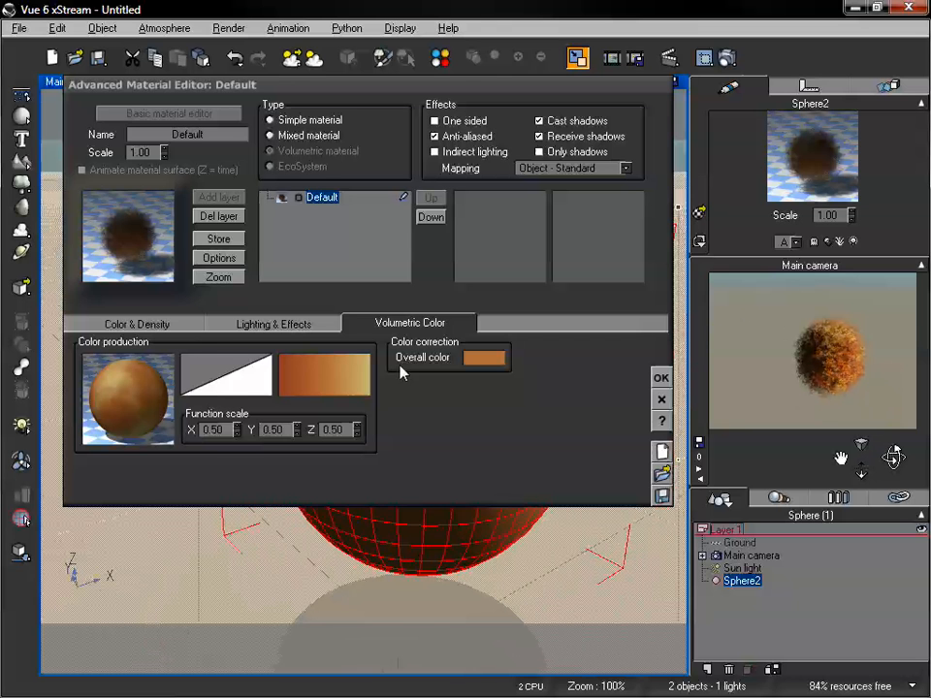
{"action": "left_click", "coordinate": [145, 328]}
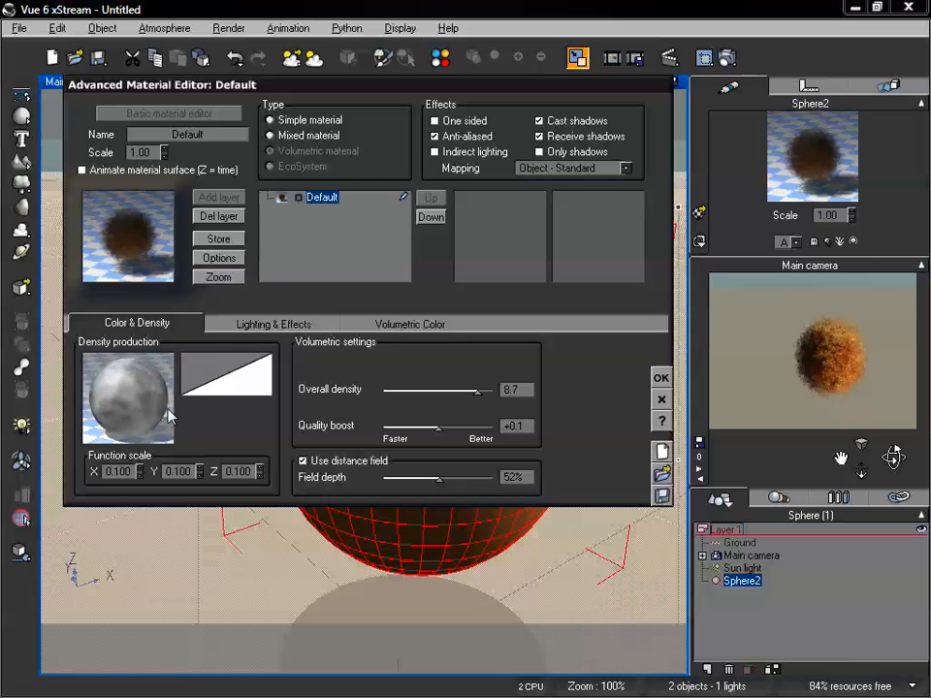